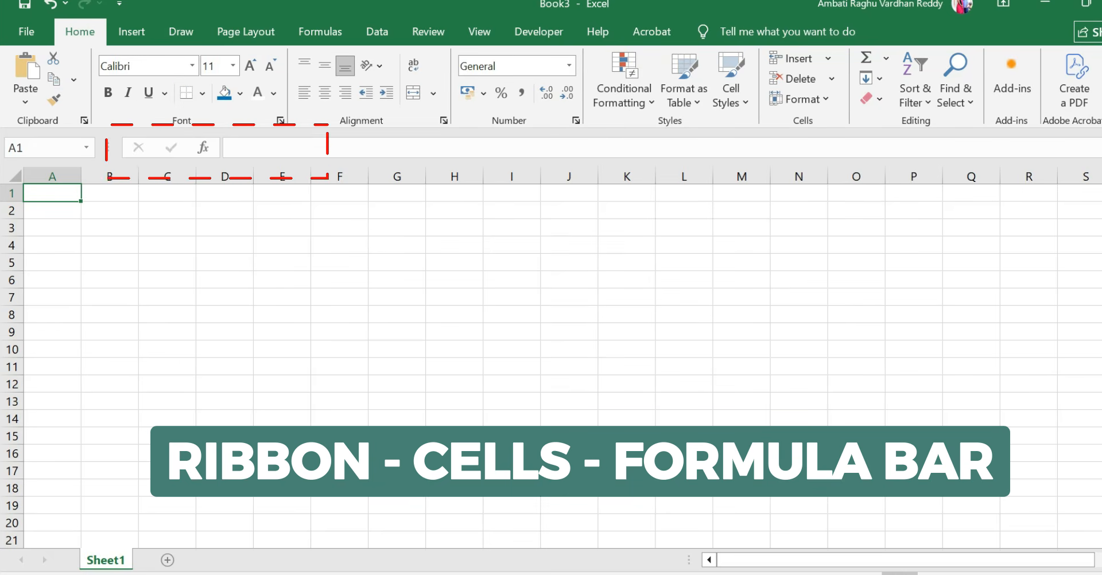
pyautogui.click(233, 148)
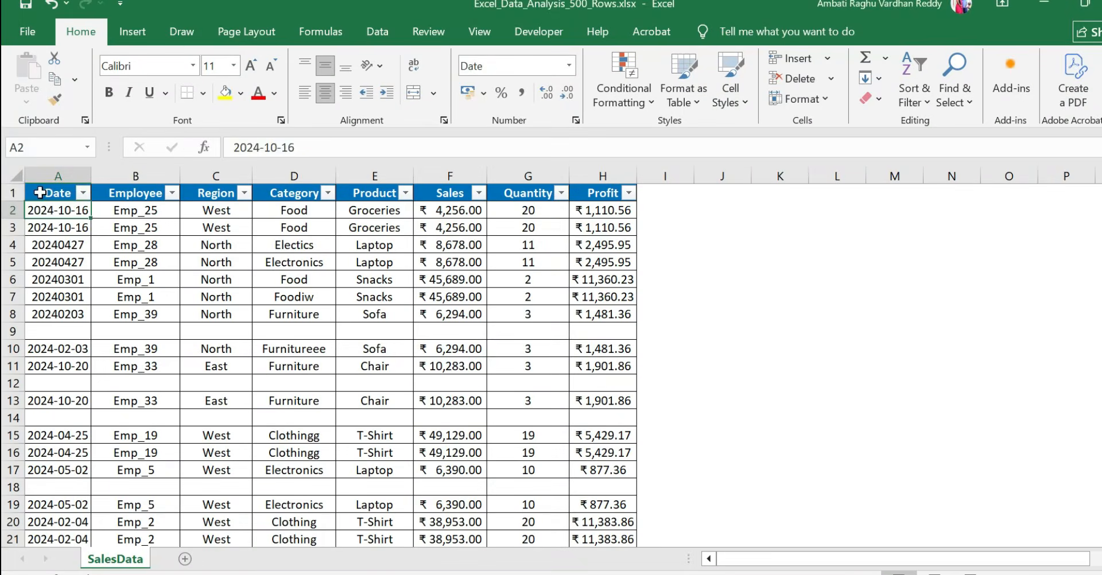
pyautogui.click(39, 192)
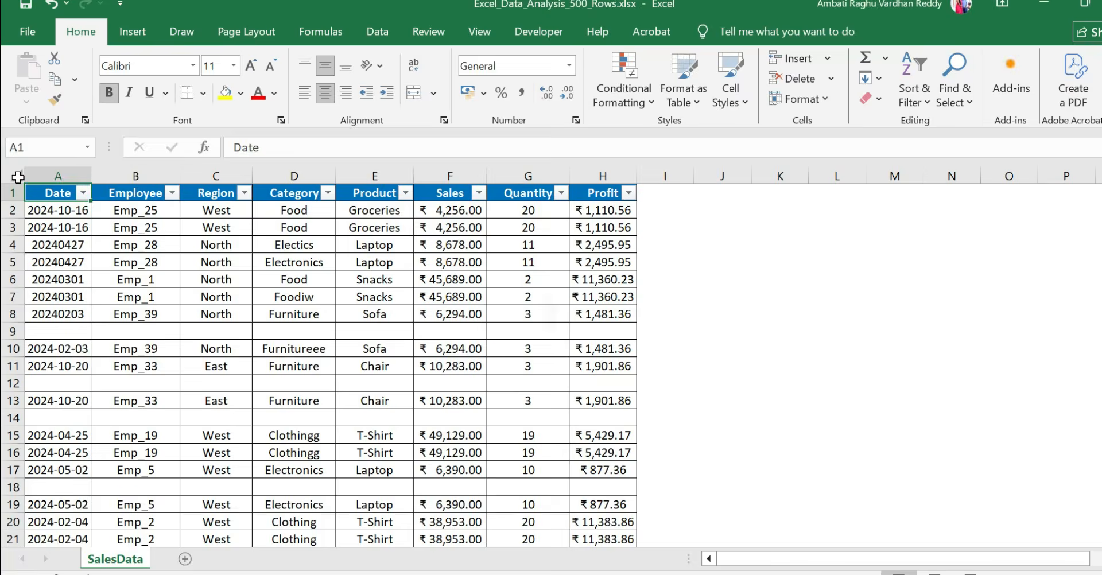
# Review the sales dataset's columns from Date to Profit and look through its rows
pyautogui.click(17, 178)
pyautogui.click(55, 188)
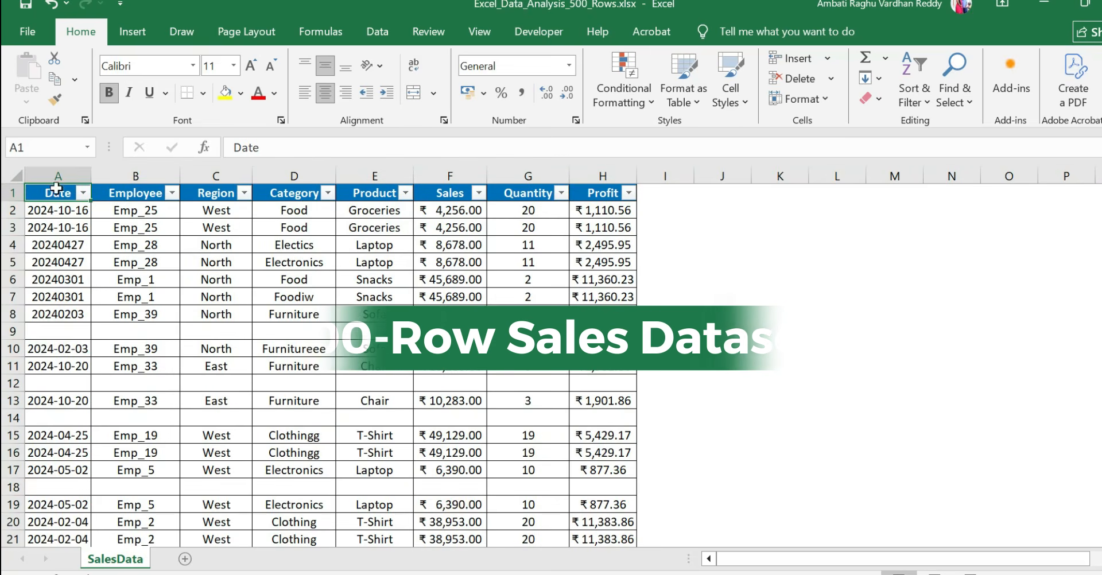
pyautogui.click(58, 176)
pyautogui.click(150, 172)
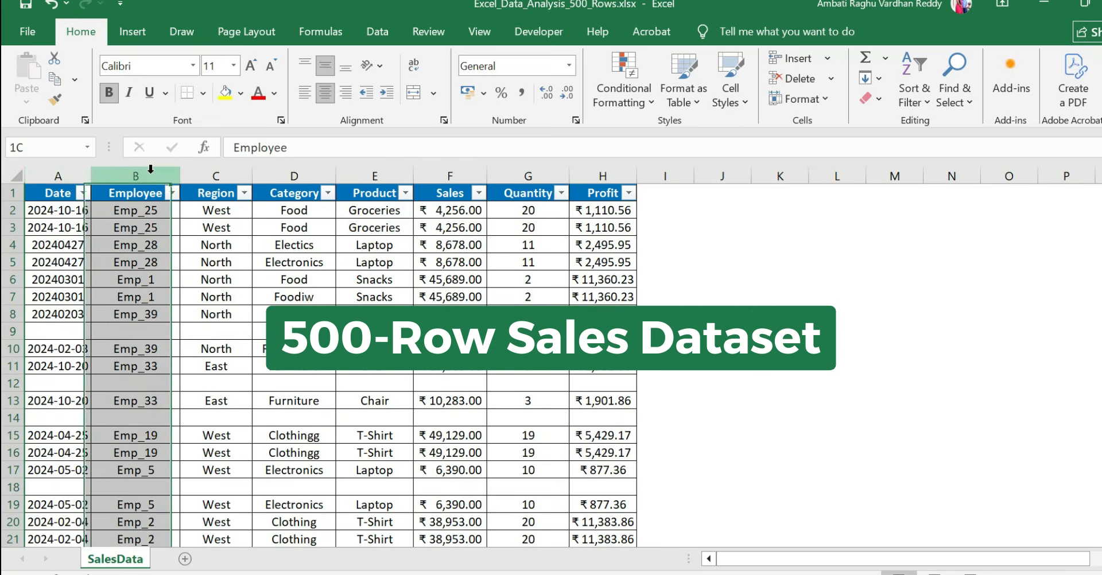
pyautogui.click(216, 176)
pyautogui.click(325, 176)
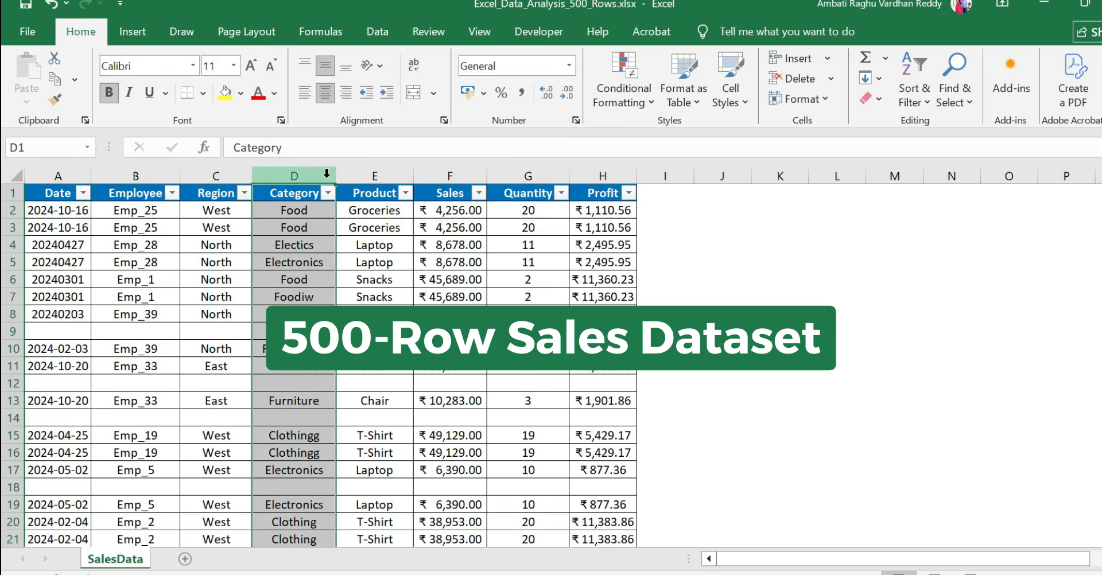
pyautogui.click(375, 176)
pyautogui.click(453, 175)
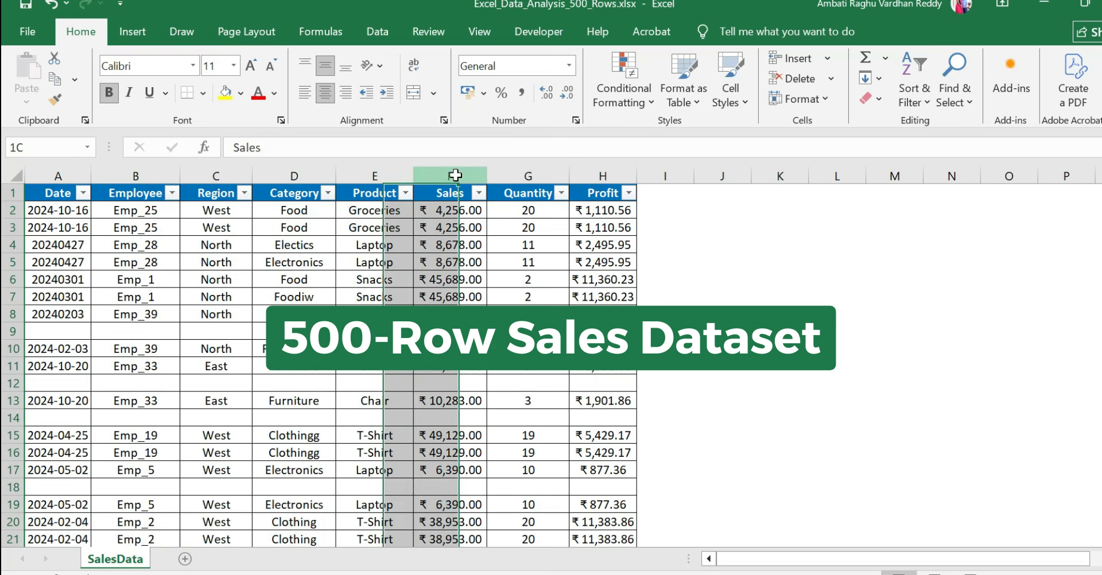
pyautogui.click(535, 173)
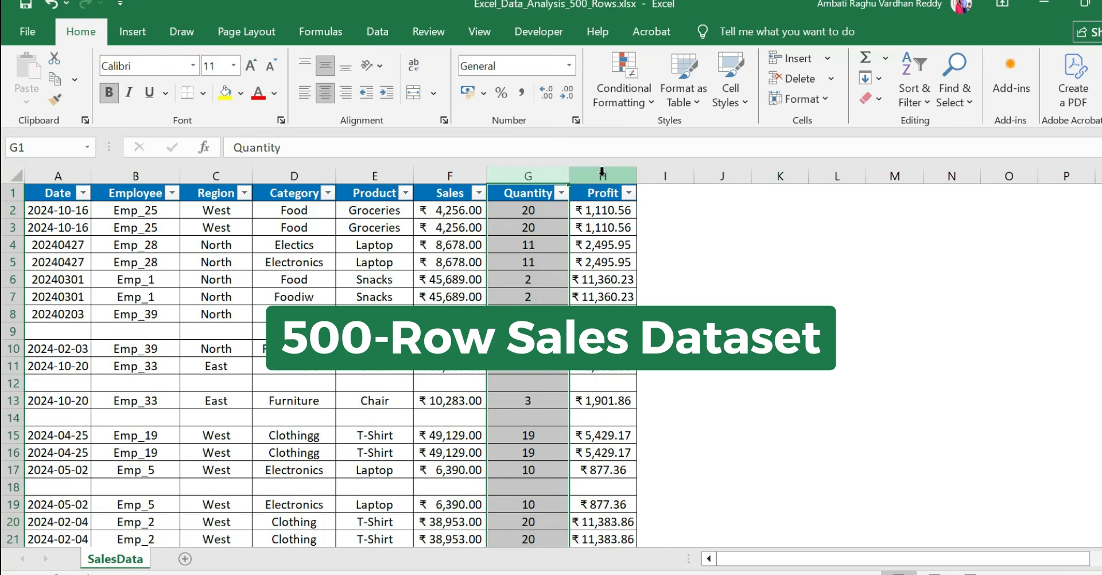
pyautogui.click(602, 172)
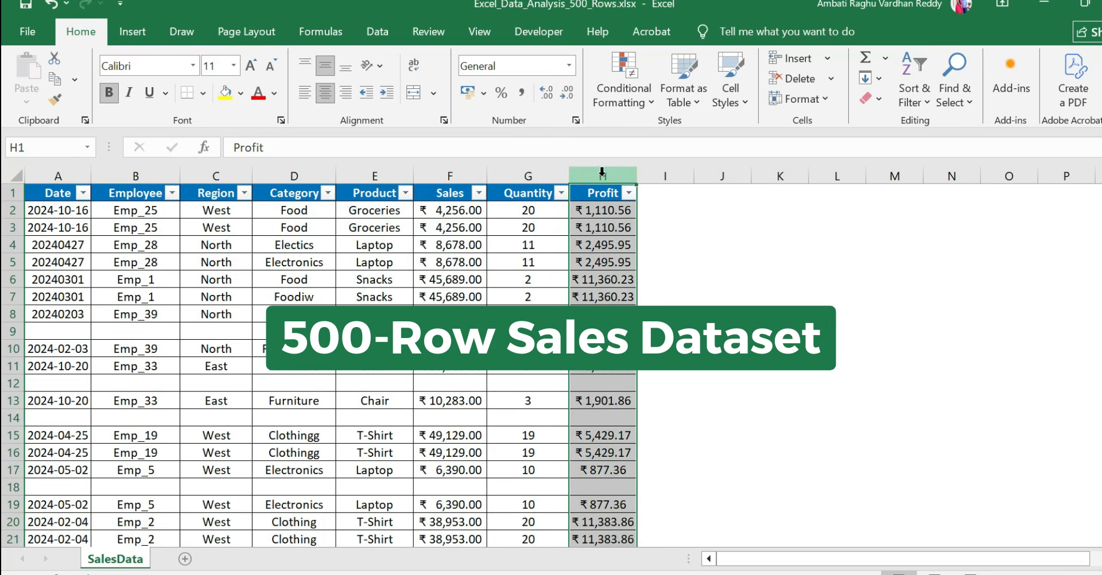
pyautogui.click(44, 219)
pyautogui.scroll(-17, 184, 369)
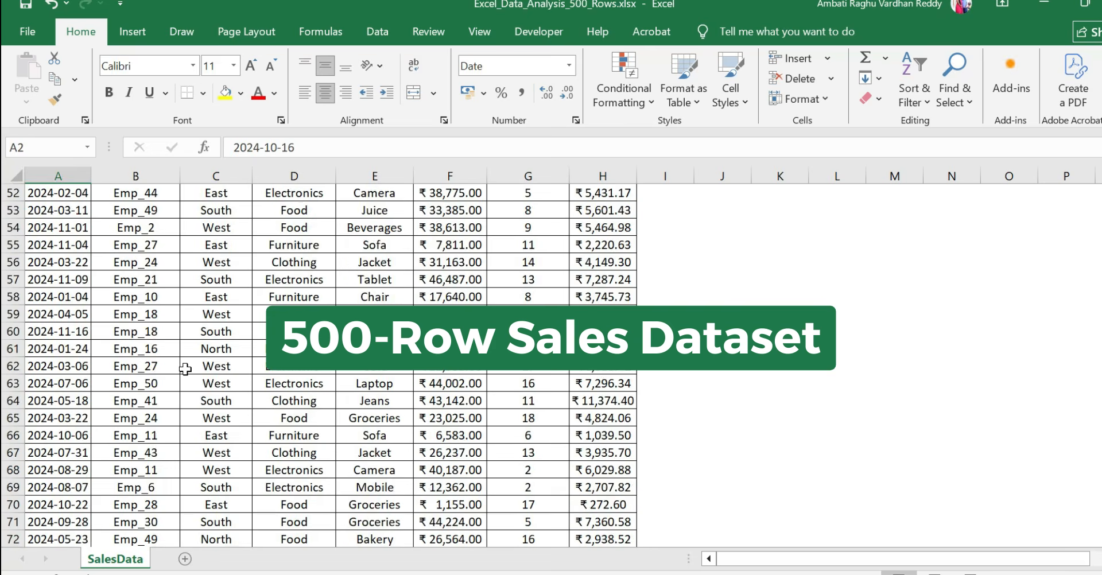
pyautogui.scroll(-5, 185, 369)
pyautogui.scroll(15, 185, 369)
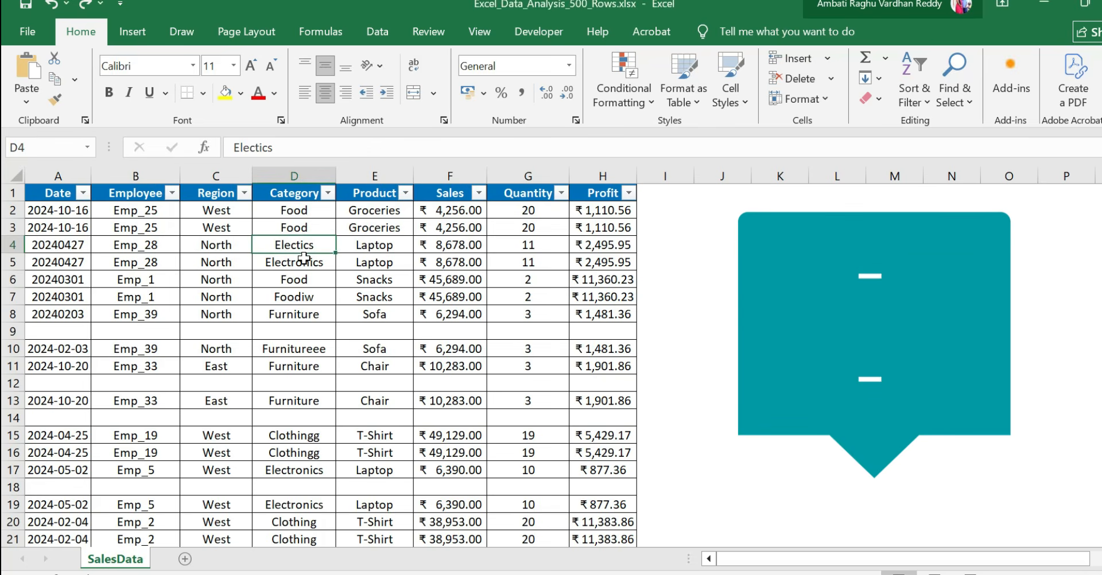
# Correct the misspelled categories by setting D4 to Electronics and D7 to Food
pyautogui.write('W')
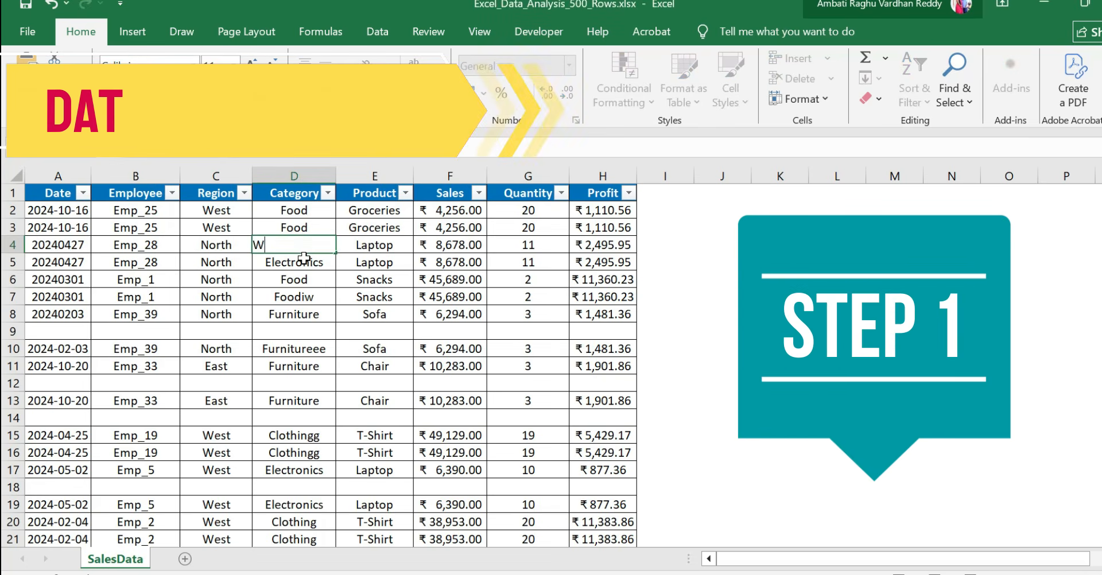
pyautogui.press('BackSpace')
pyautogui.write('Electronics')
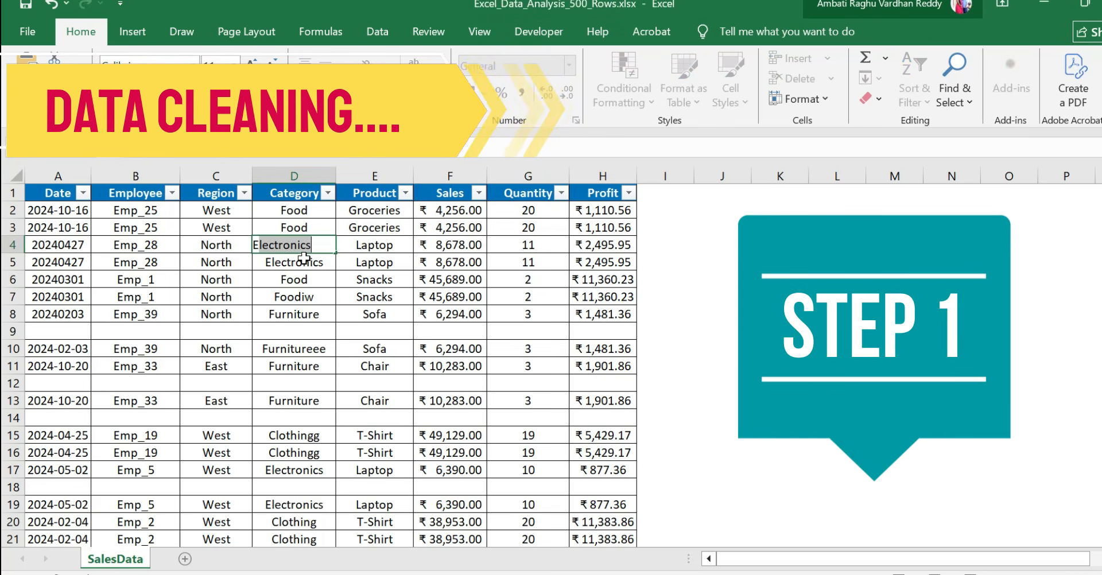
pyautogui.press('Return')
pyautogui.press('Down')
pyautogui.press('Down')
pyautogui.press('Down')
pyautogui.press('Up')
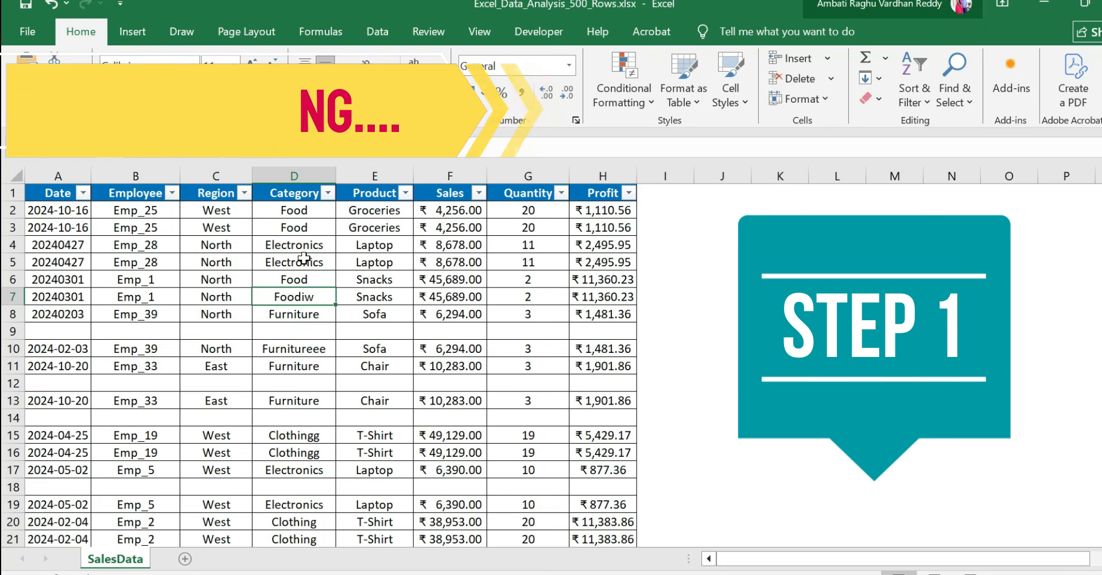
pyautogui.write('Food')
pyautogui.press('Return')
# Correct the misspelled categories in D10 to Furniture and in D15 to Clothing
pyautogui.press('Down')
pyautogui.press('Down')
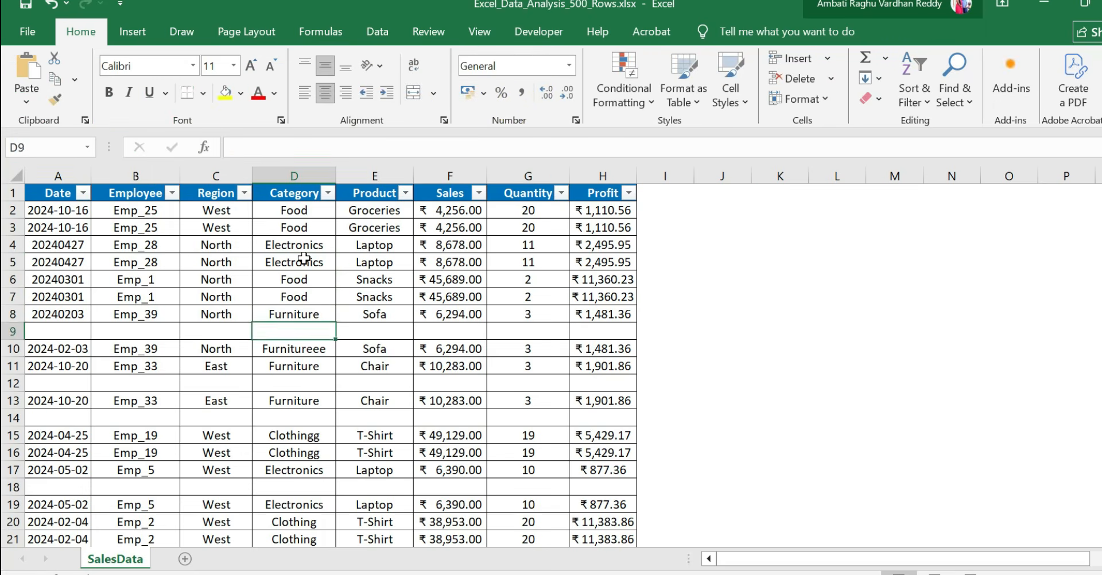
pyautogui.press('F2')
pyautogui.press('Return')
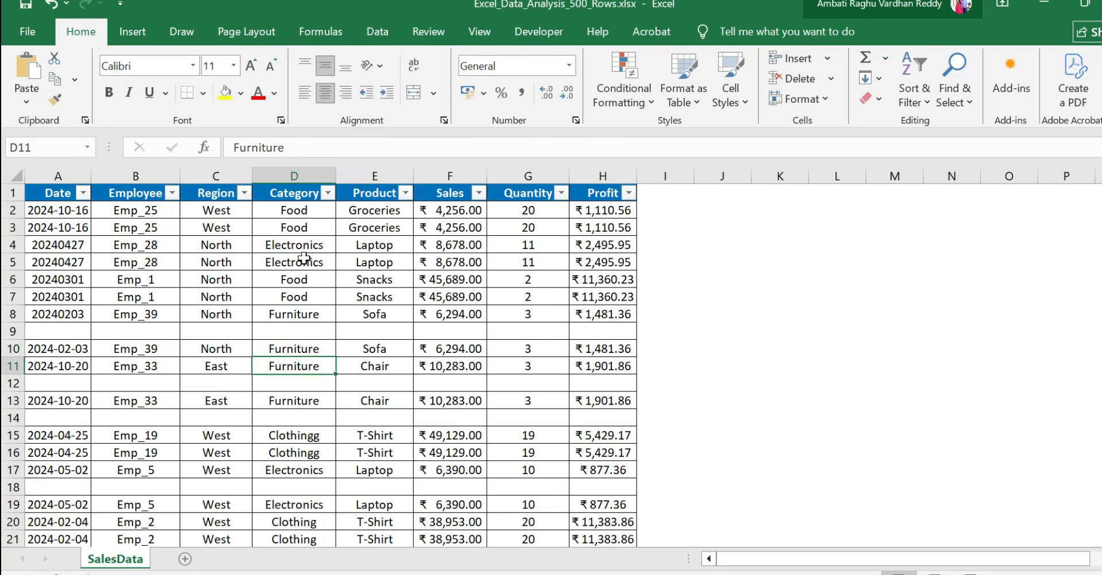
pyautogui.press('Down')
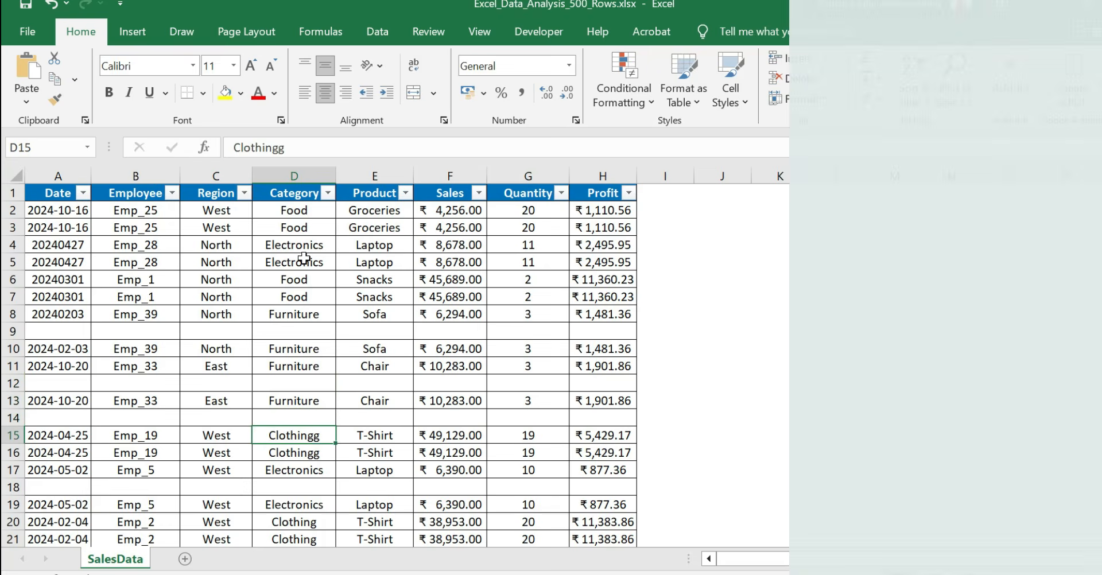
pyautogui.press('F2')
pyautogui.press('BackSpace')
pyautogui.press('Return')
# Rewrite the date in A4 as 2024-04-27, adding the missing hyphens
pyautogui.press('Down')
pyautogui.press('Down')
pyautogui.press('Down')
pyautogui.press('Left')
pyautogui.press('Left')
pyautogui.press('Left')
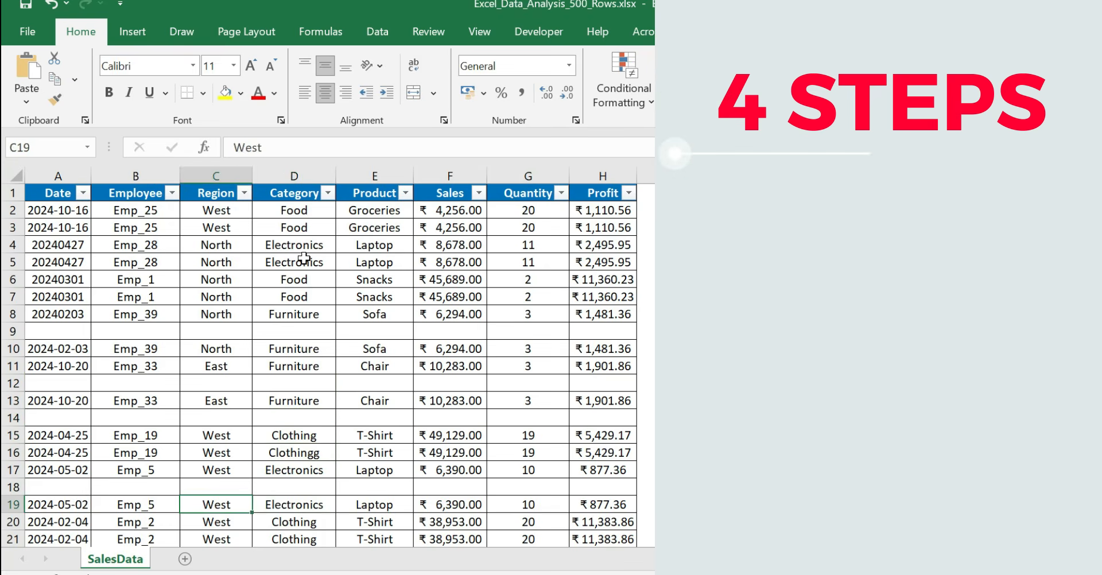
pyautogui.press('Up')
pyautogui.press('Up')
pyautogui.press('Up')
pyautogui.press('Up')
pyautogui.press('Up')
pyautogui.press('Up')
pyautogui.press('Up')
pyautogui.press('Up')
pyautogui.press('Up')
pyautogui.press('Up')
pyautogui.press('Up')
pyautogui.press('Up')
pyautogui.press('Up')
pyautogui.press('Up')
pyautogui.press('Up')
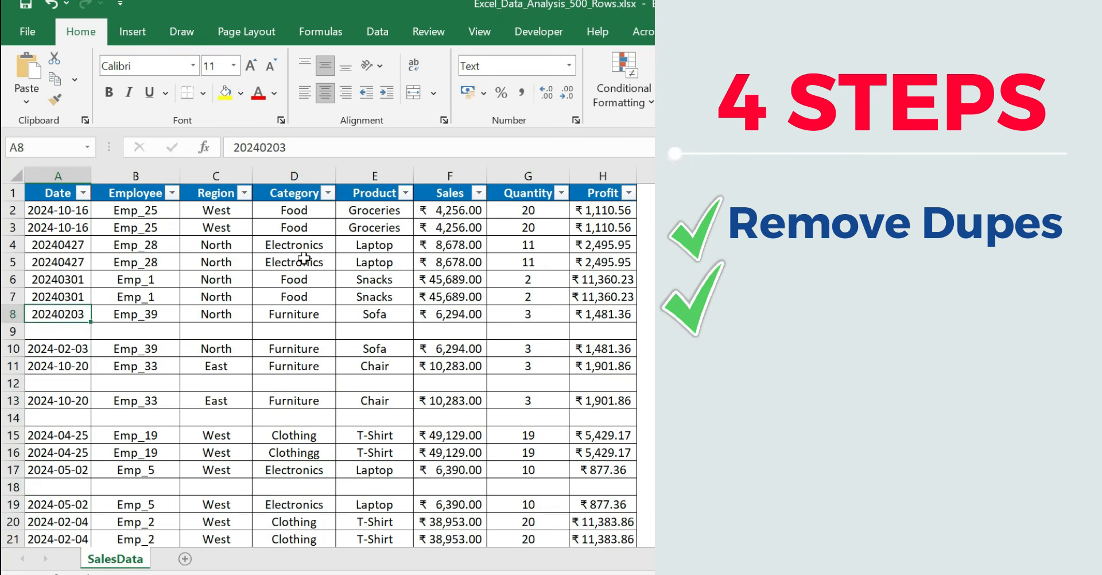
pyautogui.press('F2')
pyautogui.press('Left')
pyautogui.press('Left')
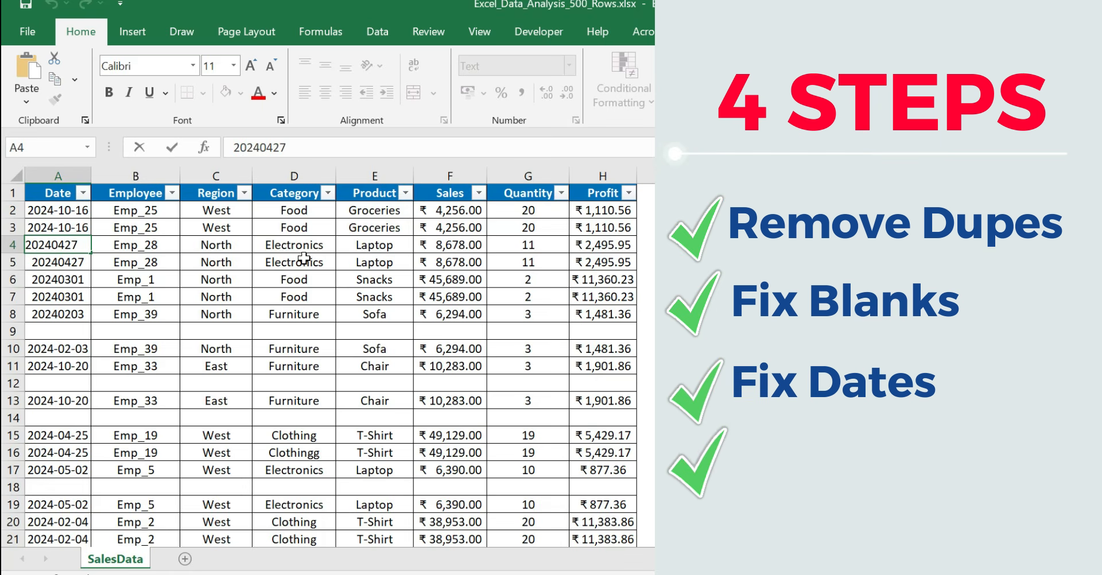
pyautogui.press('Left')
pyautogui.press('Left')
pyautogui.write('-')
pyautogui.press('Return')
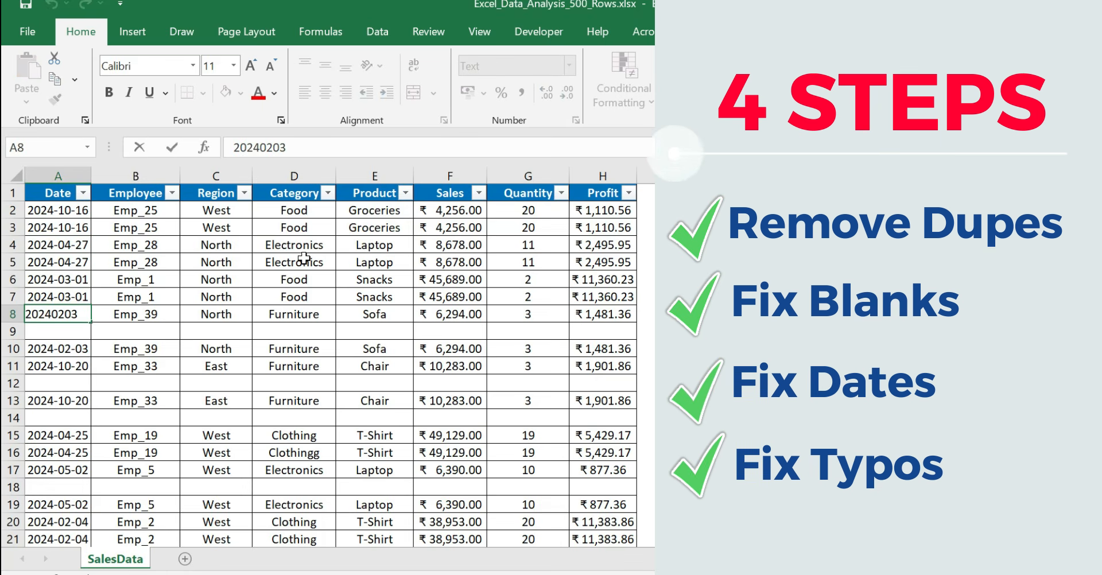
# Hyphenate the dates in A5 to A8 as 2024-04-27, 2024-03-01, 2024-03-01 and 2024-02-03
pyautogui.press('Left')
pyautogui.press('Left')
pyautogui.write('-')
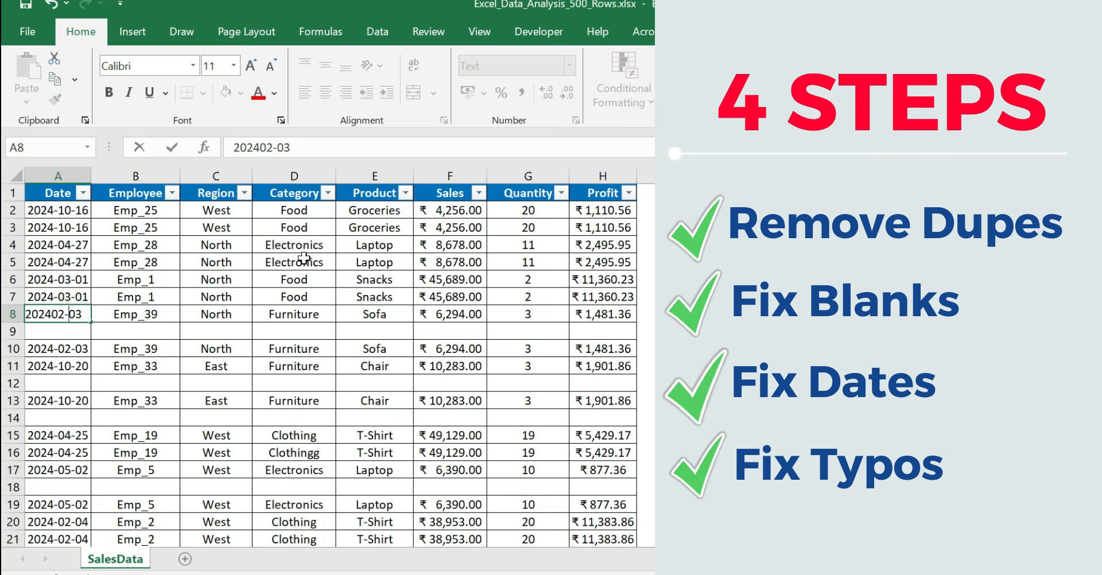
pyautogui.press('Left')
pyautogui.press('Left')
pyautogui.press('Left')
pyautogui.write('-')
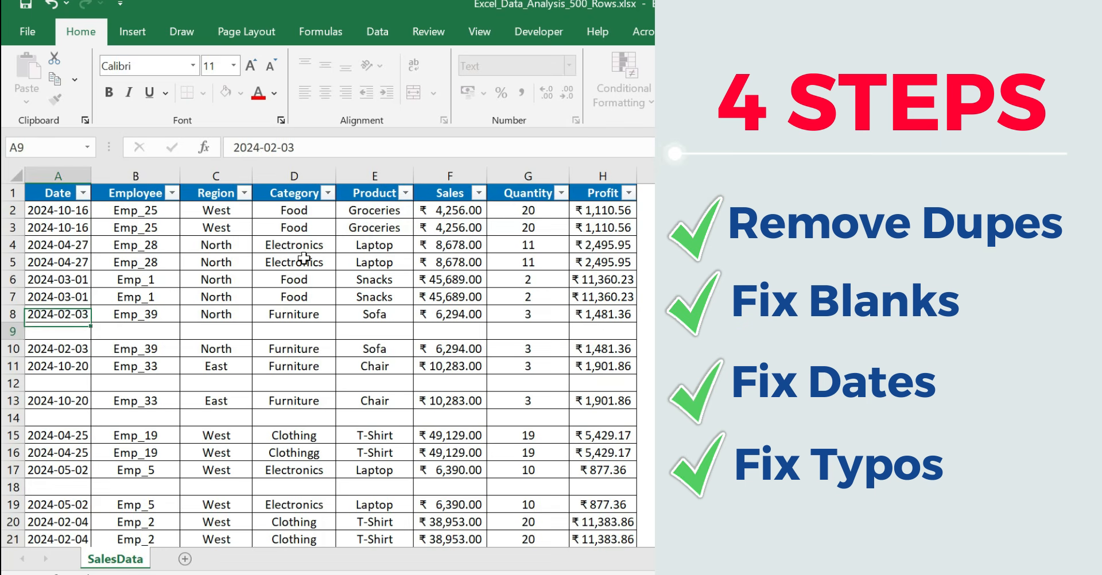
pyautogui.press('Return')
# Delete the first two blank rows of the dataset one after the other, at row 9 and row 11
pyautogui.hotkey('shift', 'space')
pyautogui.hotkey('ctrl', '-')
pyautogui.press('Down')
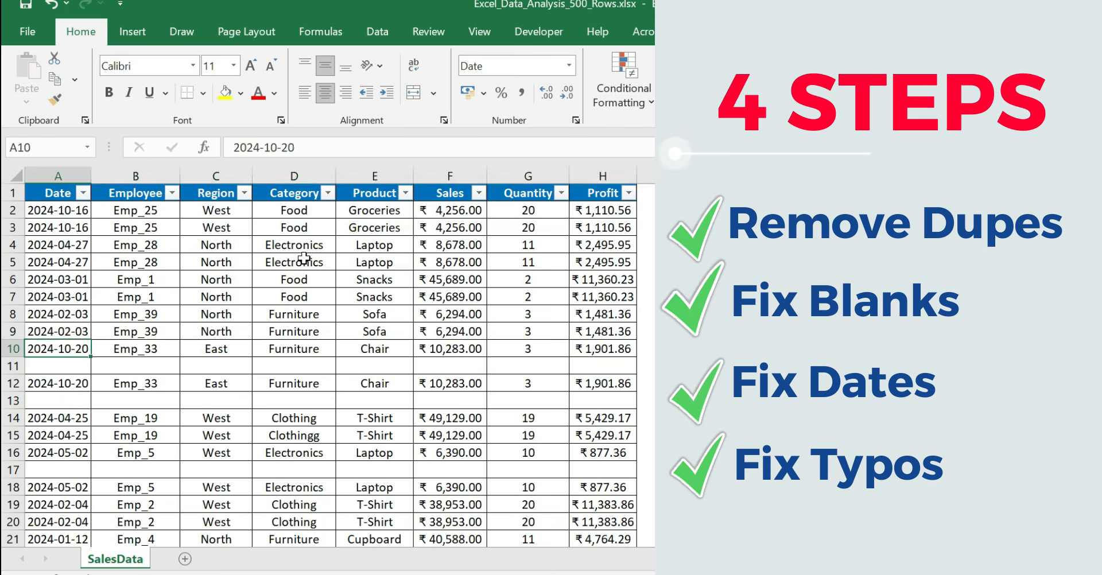
pyautogui.press('Down')
pyautogui.hotkey('shift', 'space')
pyautogui.hotkey('ctrl', '-')
# Delete the remaining blank rows one after the other, at row 12 and row 15
pyautogui.press('Down')
pyautogui.press('Down')
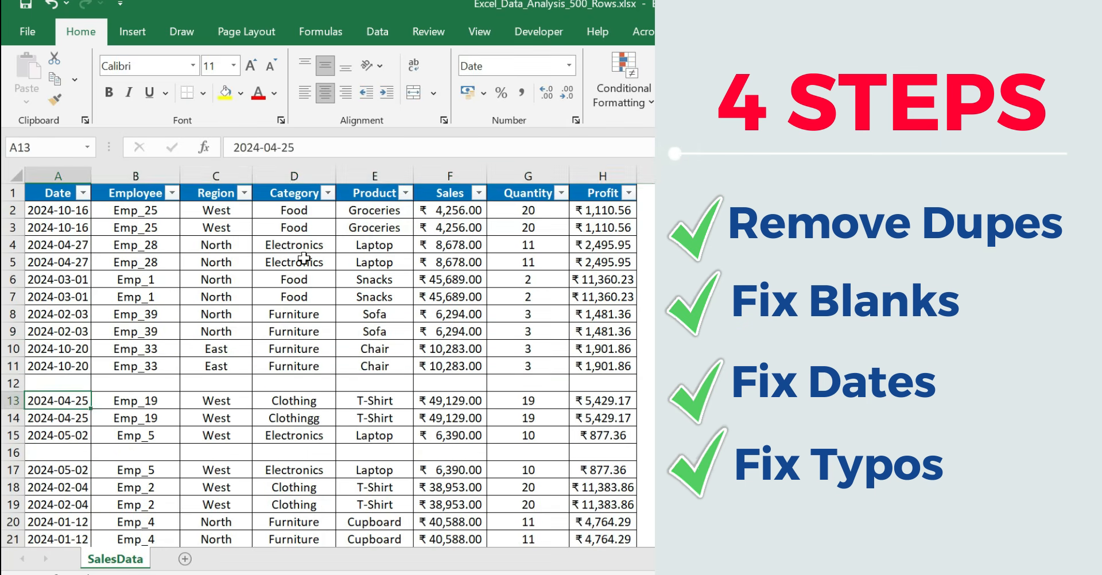
pyautogui.press('Up')
pyautogui.hotkey('shift', 'space')
pyautogui.hotkey('ctrl', '-')
pyautogui.press('Down')
pyautogui.press('Down')
pyautogui.press('Down')
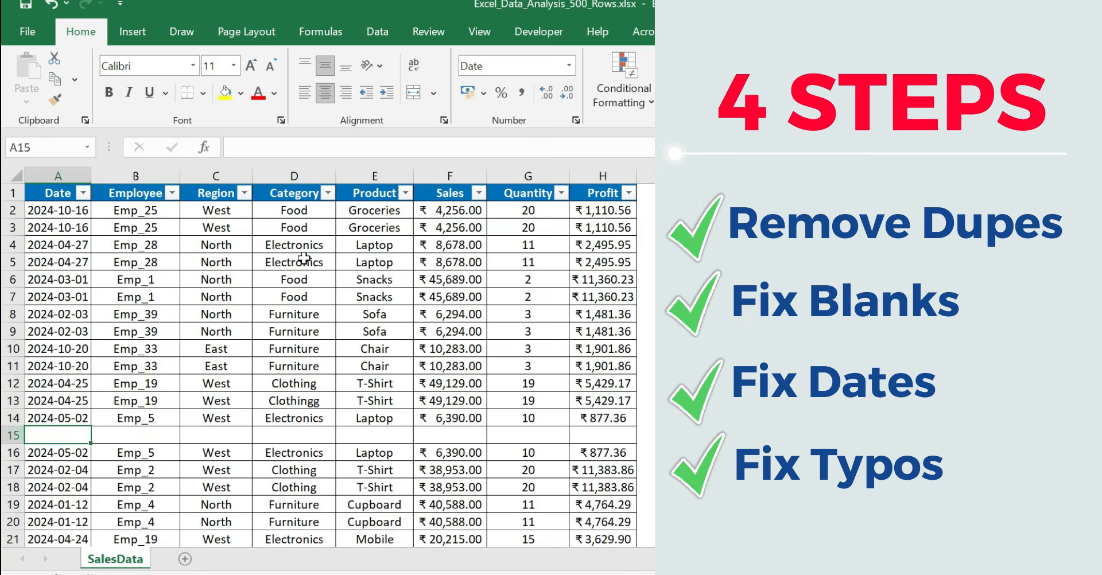
pyautogui.hotkey('shift', 'space')
pyautogui.hotkey('ctrl', '-')
pyautogui.press('Down')
pyautogui.press('Down')
pyautogui.press('Down')
pyautogui.press('Down')
pyautogui.press('Down')
pyautogui.press('Down')
pyautogui.press('Down')
pyautogui.press('Down')
pyautogui.press('Down')
pyautogui.press('Down')
pyautogui.press('Down')
pyautogui.press('Down')
pyautogui.press('Down')
pyautogui.press('Down')
pyautogui.press('Down')
pyautogui.press('Down')
pyautogui.press('Down')
pyautogui.press('Down')
pyautogui.press('Down')
pyautogui.press('Down')
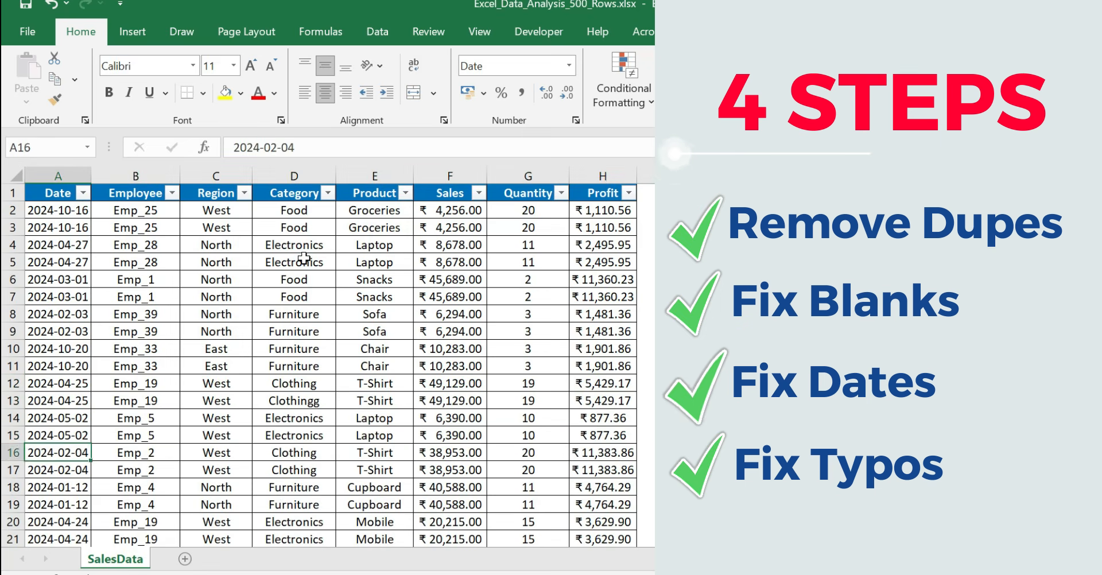
# Remove duplicate rows from the whole sheet, comparing all columns and treating the first row as headers
pyautogui.click(18, 174)
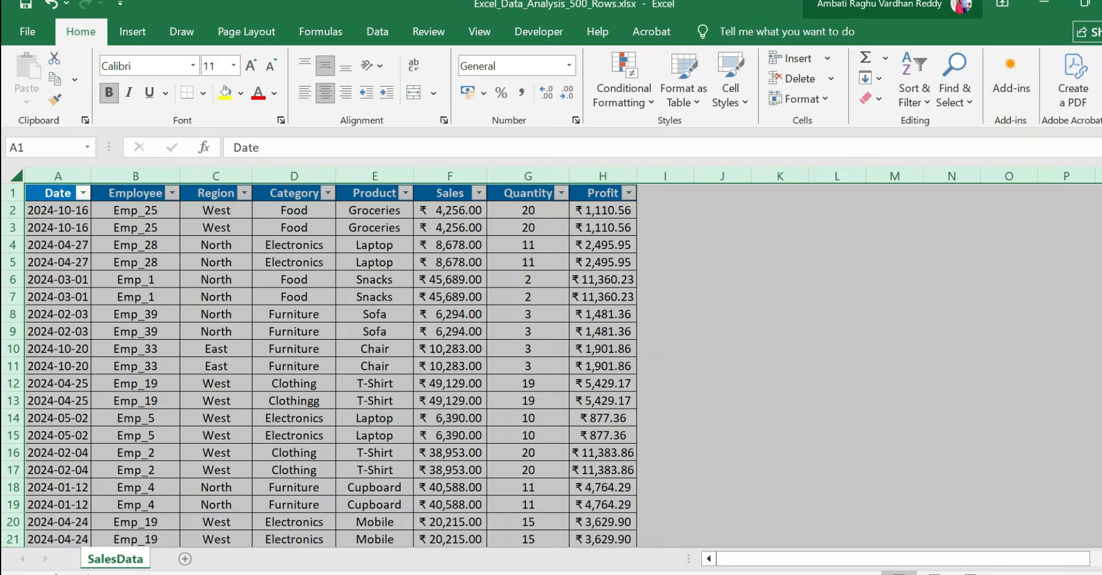
pyautogui.click(377, 31)
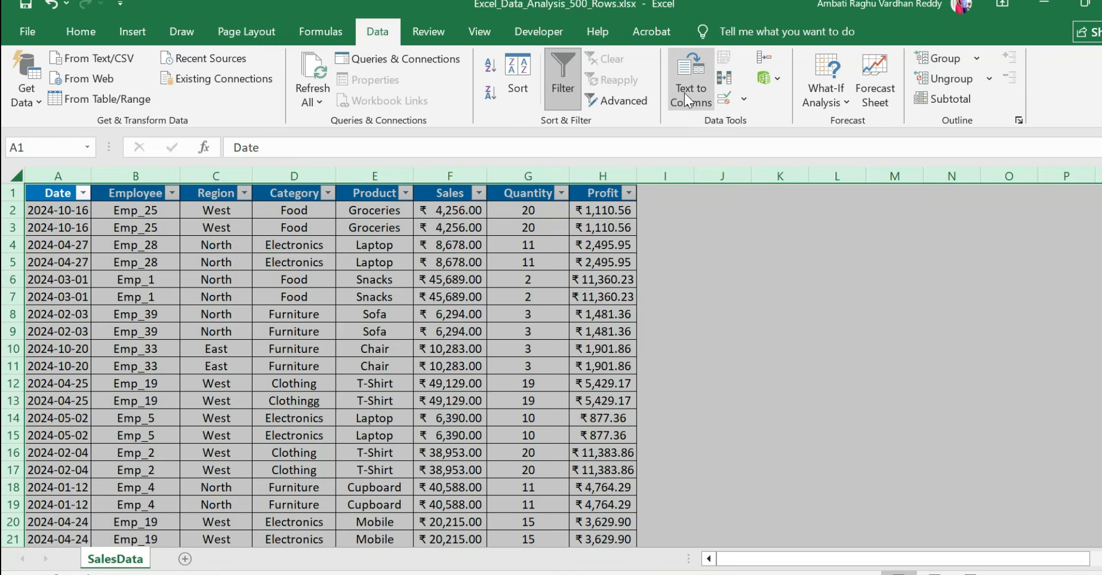
pyautogui.click(724, 79)
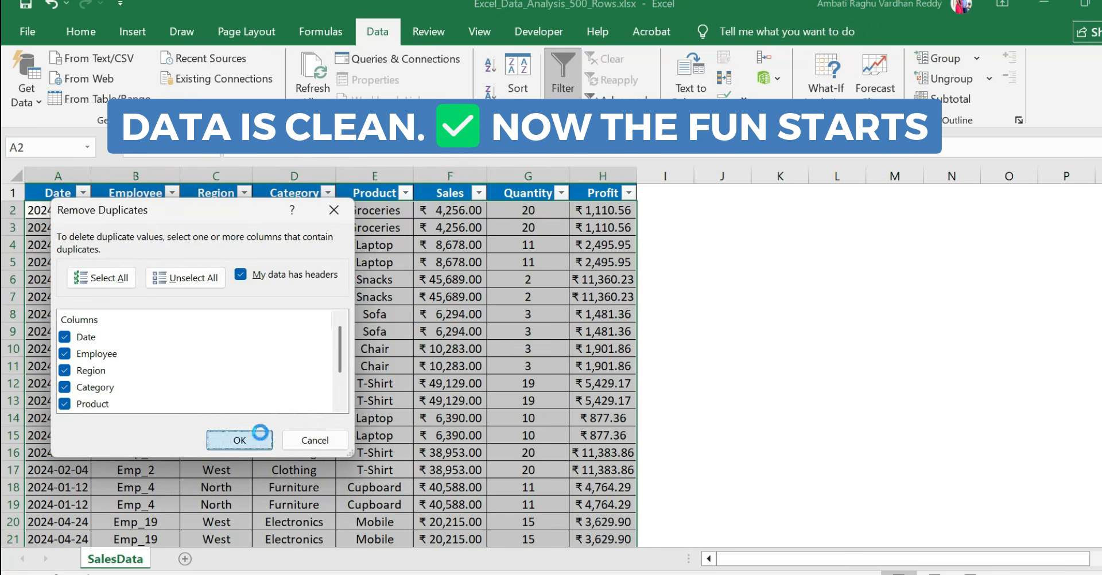
pyautogui.click(239, 440)
pyautogui.click(685, 341)
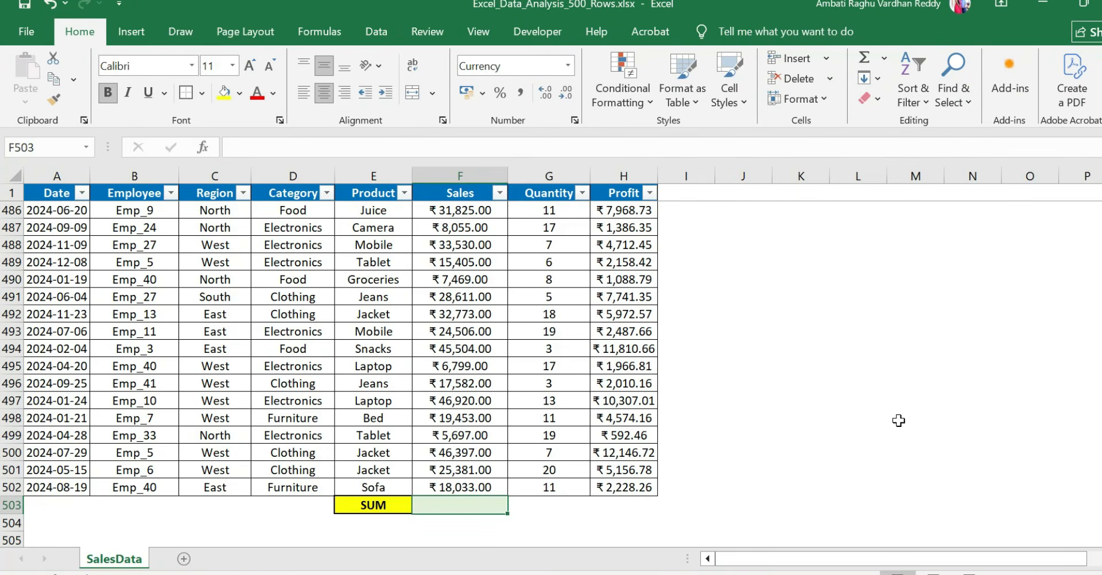
# Write the formula =SUM(F2:F502) manually in F503 to total the Sales column
pyautogui.write('=SU')
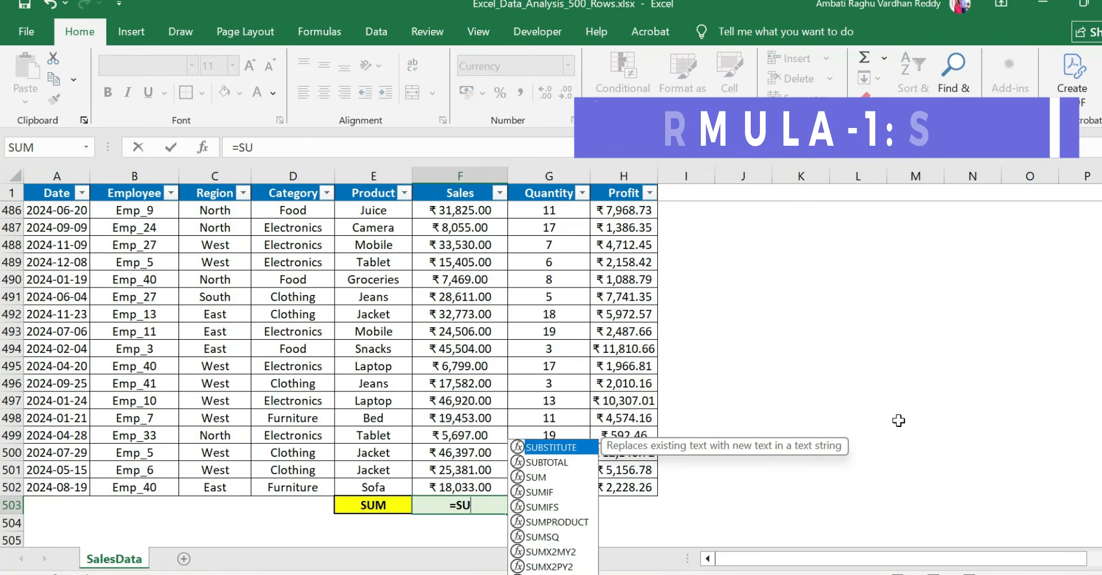
pyautogui.write('M(')
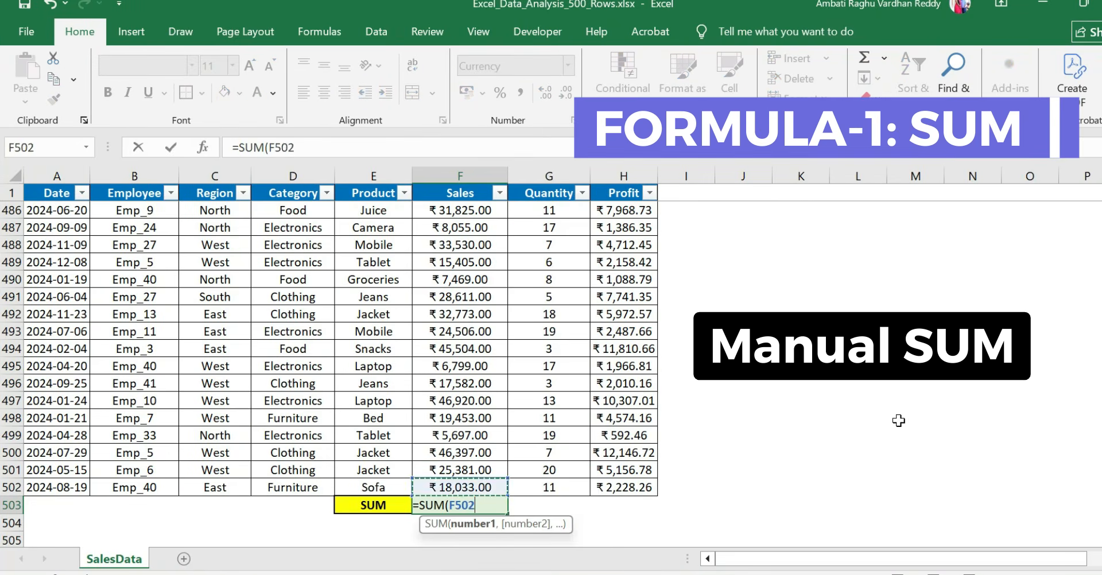
pyautogui.hotkey('ctrl', 'shift', 'Up')
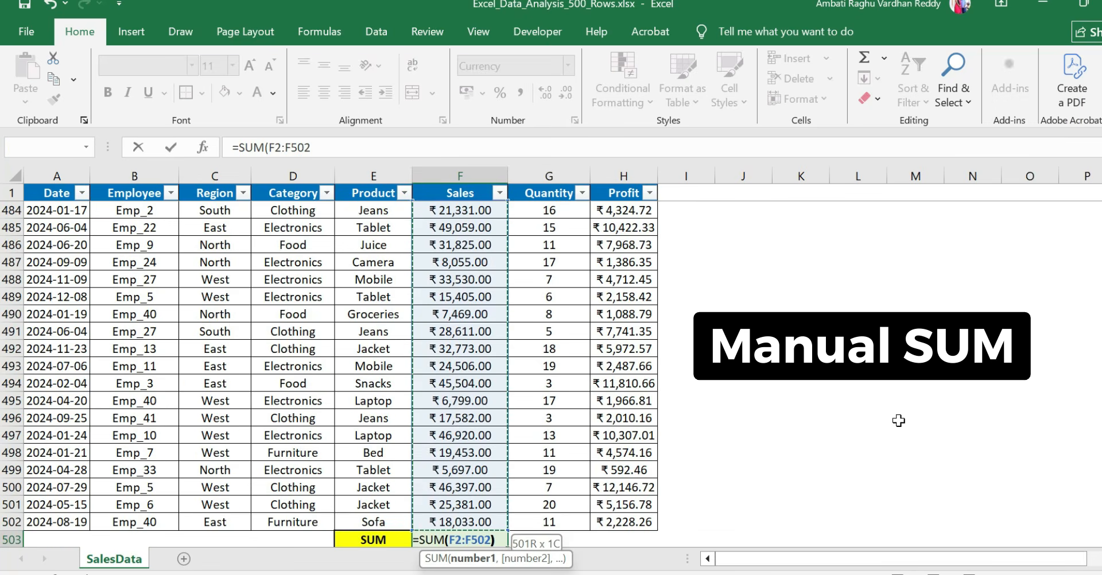
pyautogui.write(')')
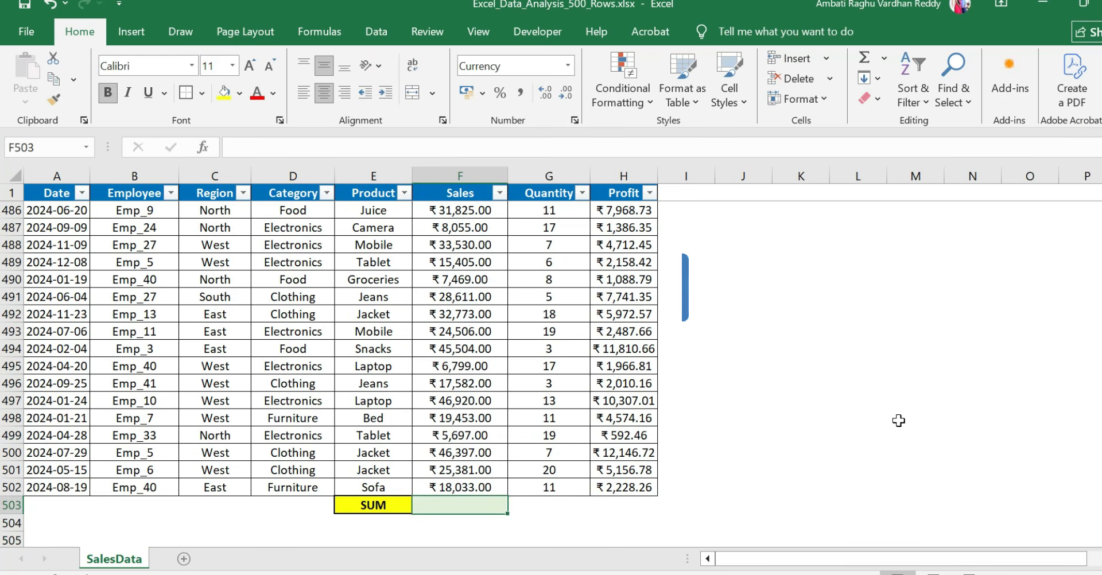
# Total the Sales column in F503 with AutoSum over F2:F502
pyautogui.hotkey('alt', '=')
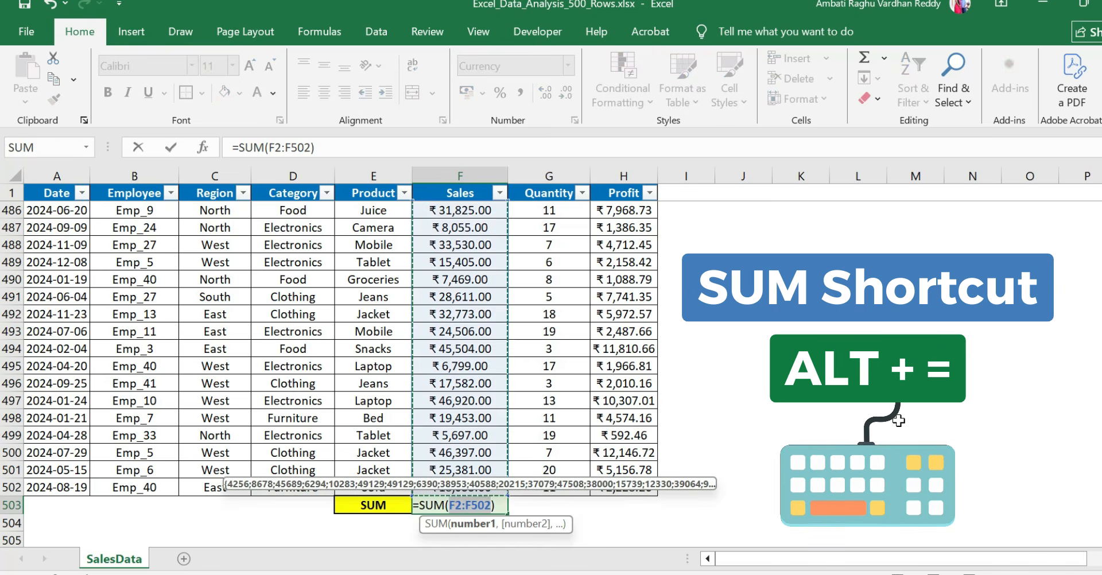
pyautogui.press('Return')
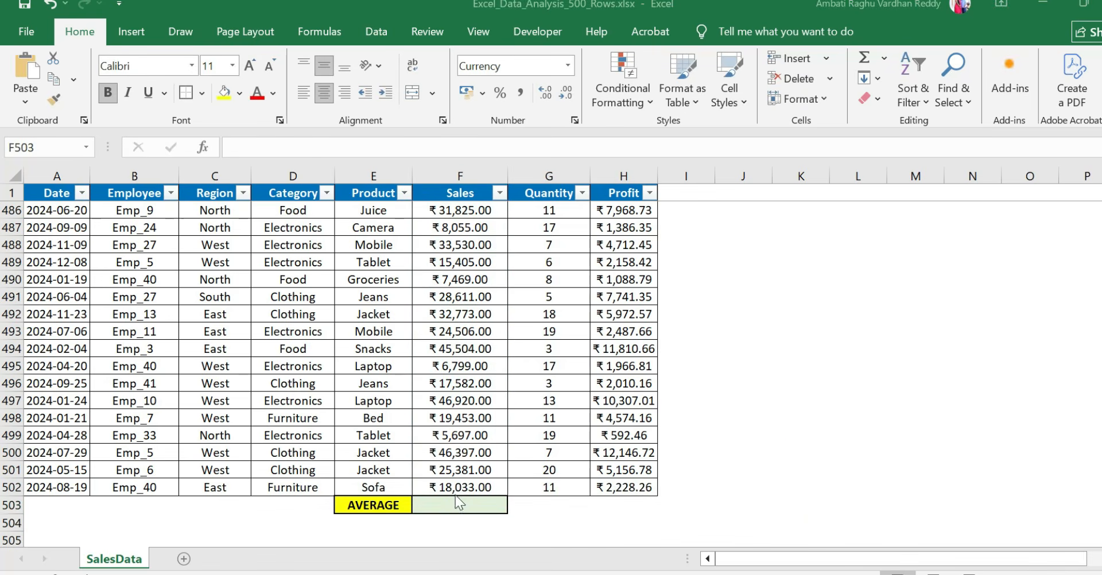
# Enter =AVERAGE(F2:F502) in F503 beside the AVERAGE label to average the Sales column
pyautogui.click(457, 507)
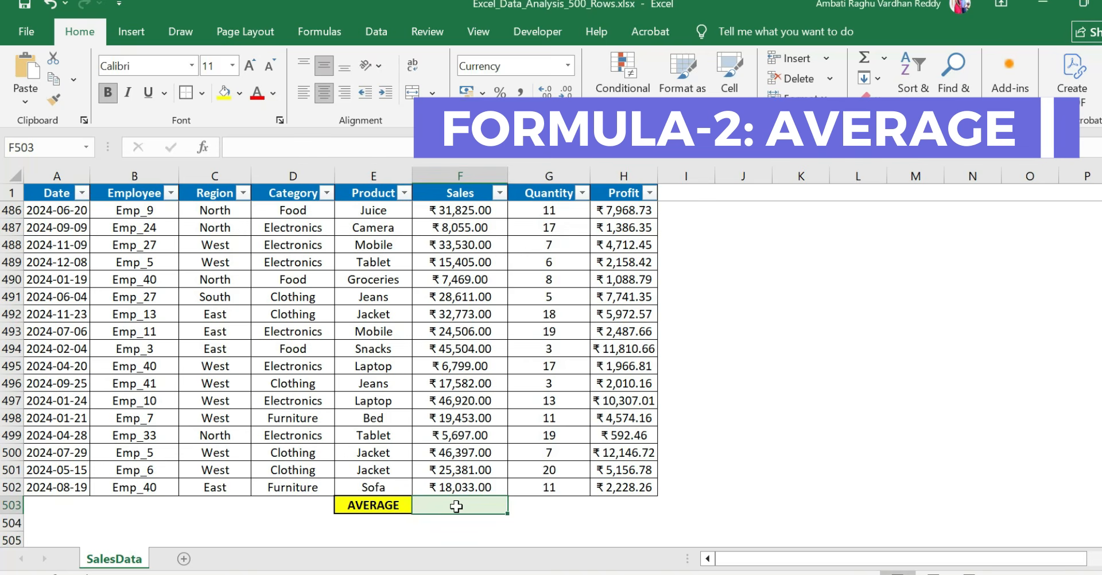
pyautogui.write('=AVE')
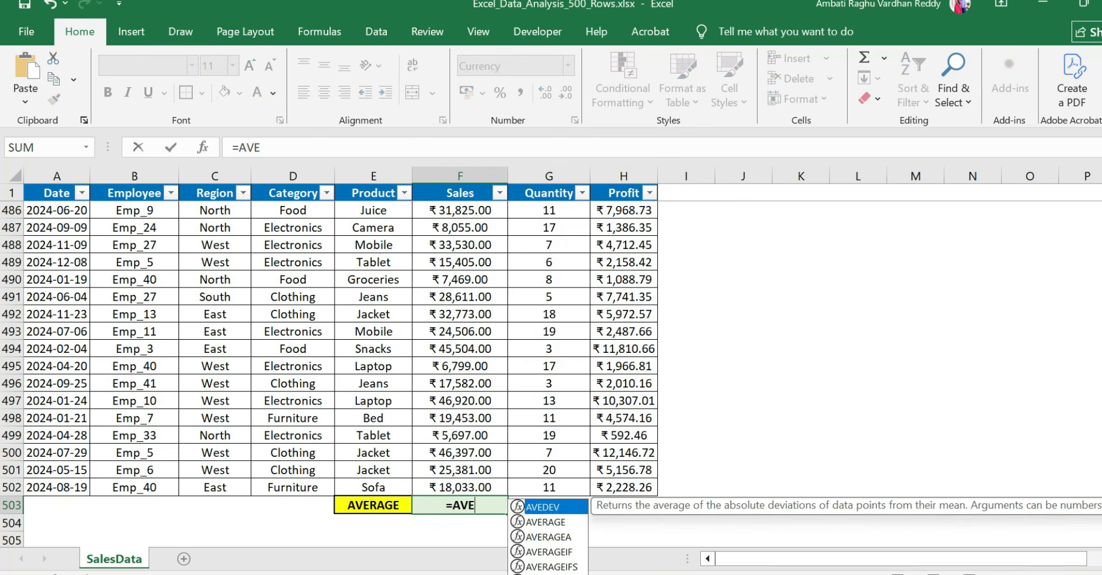
pyautogui.write('RAGE(')
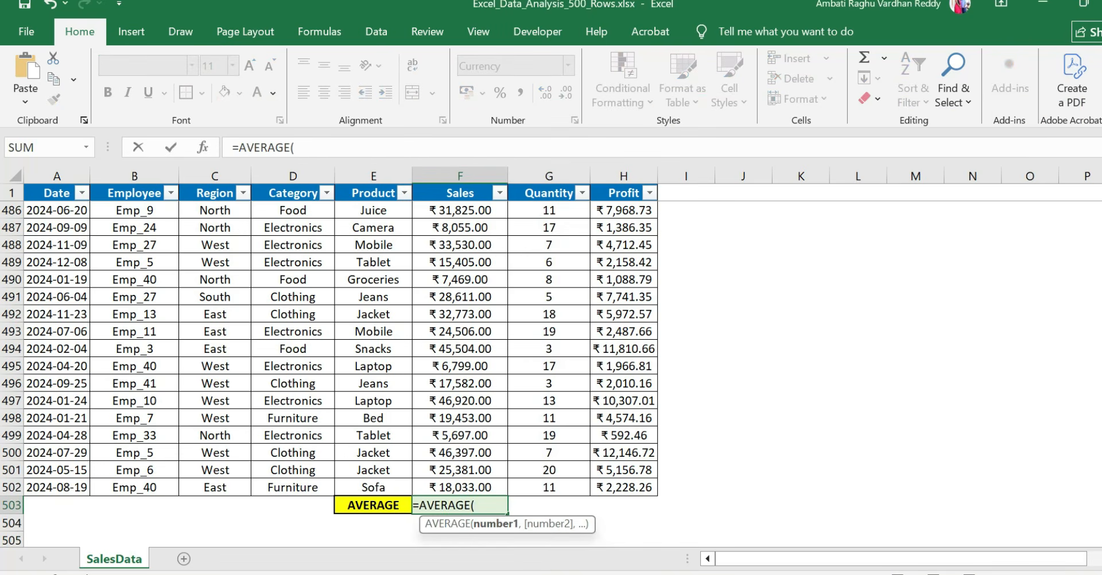
pyautogui.press('Up')
pyautogui.hotkey('ctrl', 'Up')
pyautogui.press('Down')
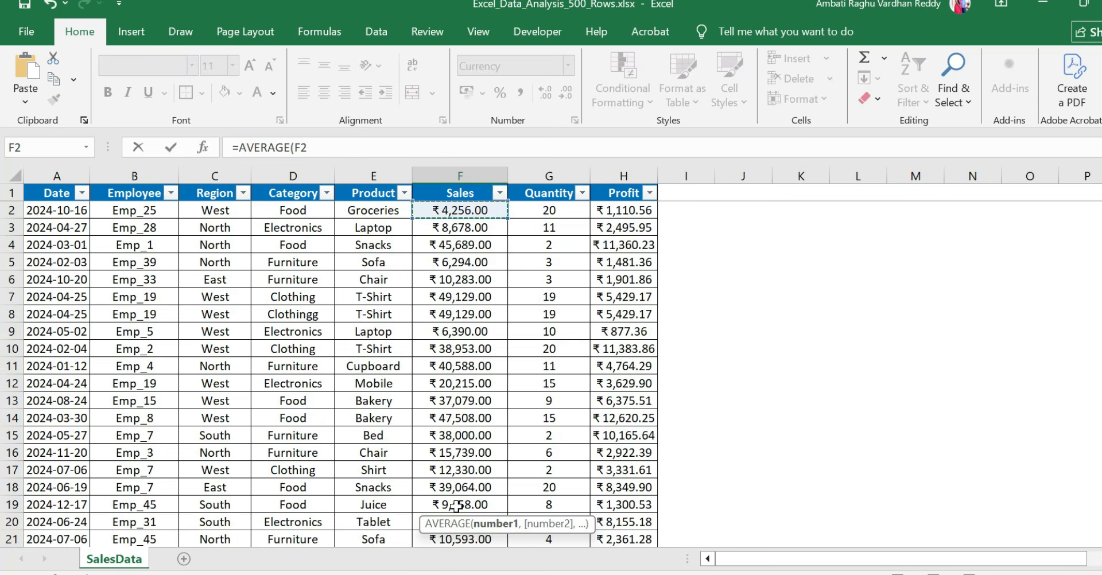
pyautogui.hotkey('ctrl', 'shift', 'Down')
pyautogui.write(')')
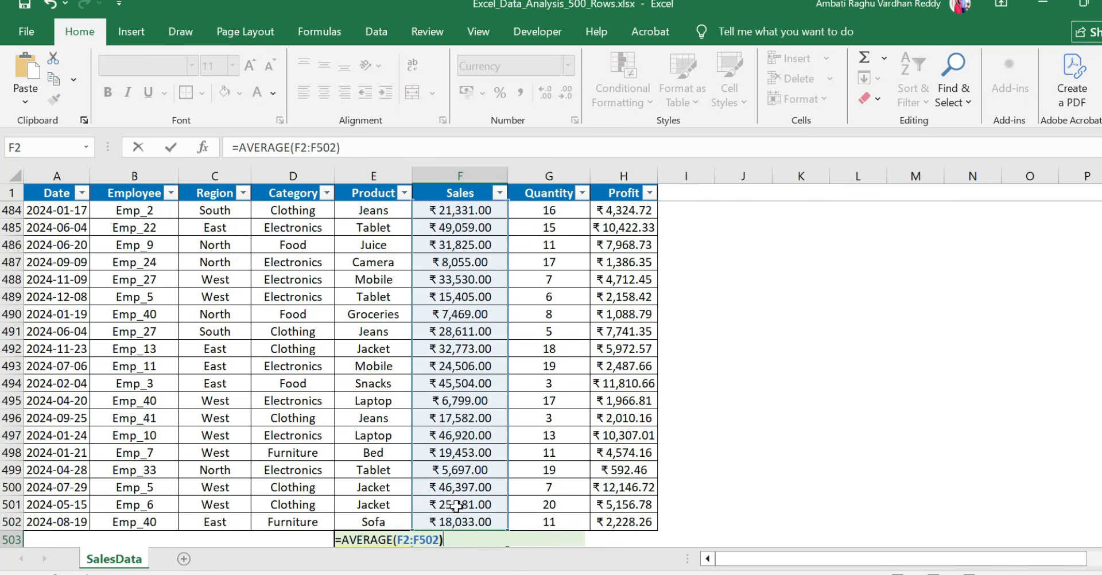
pyautogui.press('Return')
pyautogui.press('Up')
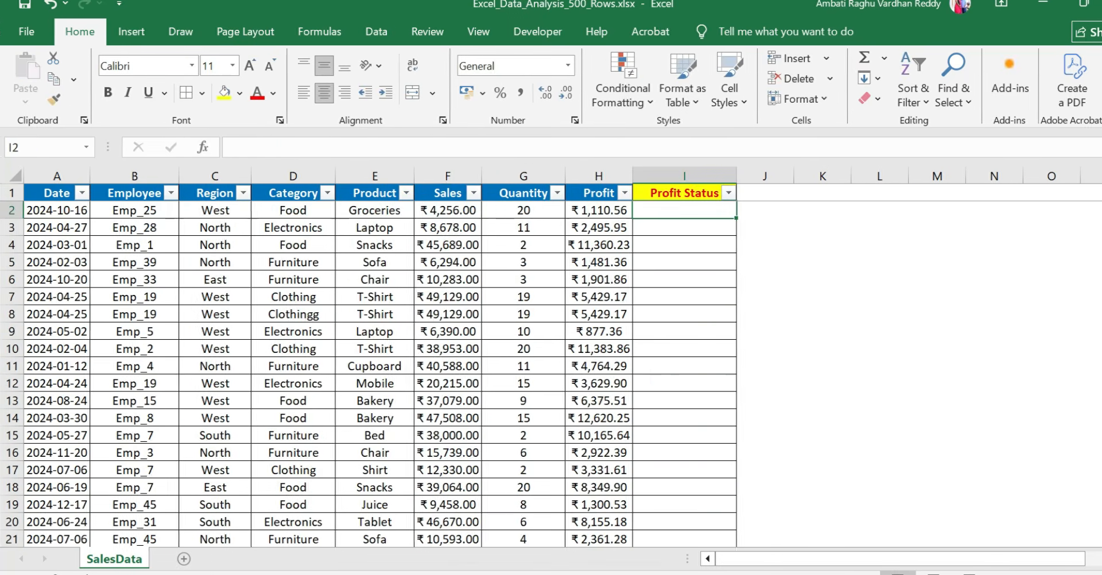
# Enter =IF(H2>5000,"High","Low") in I2 and fill it down the Profit Status column
pyautogui.write('=if')
pyautogui.press('Tab')
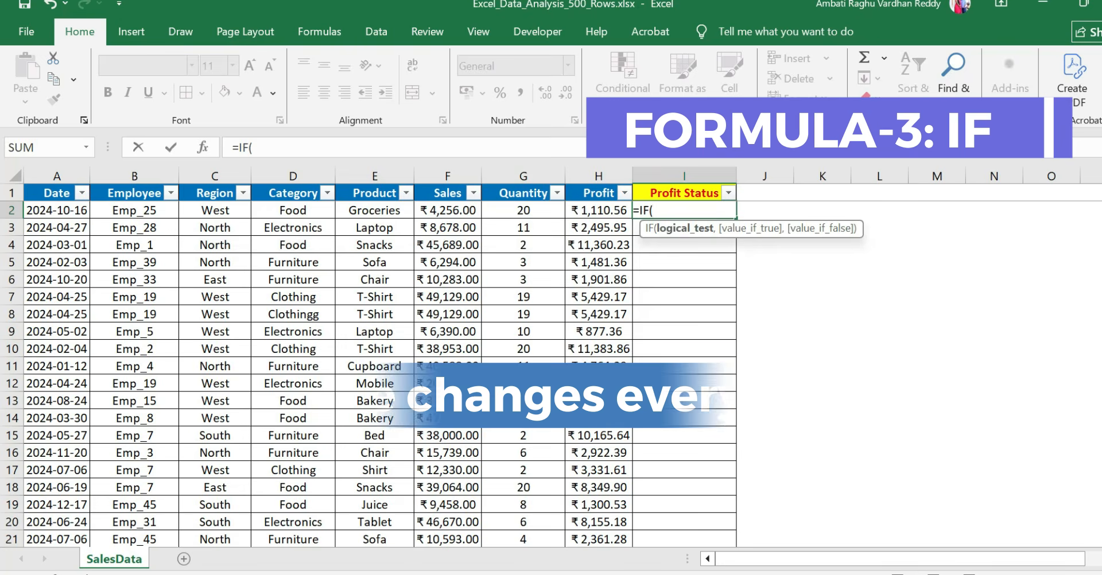
pyautogui.press('Left')
pyautogui.write('>')
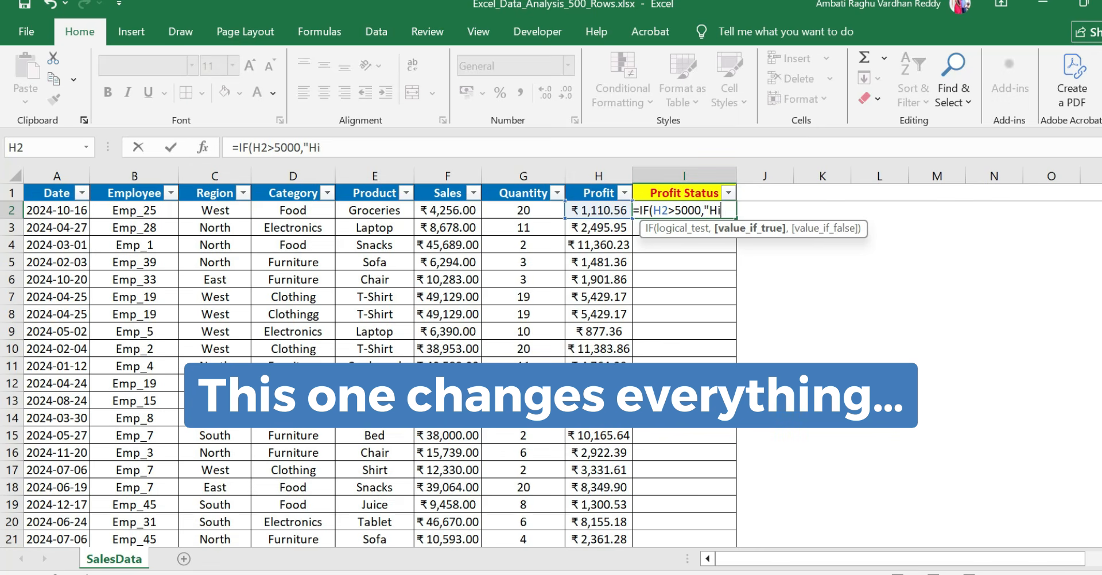
pyautogui.write('5000,"High","Low')
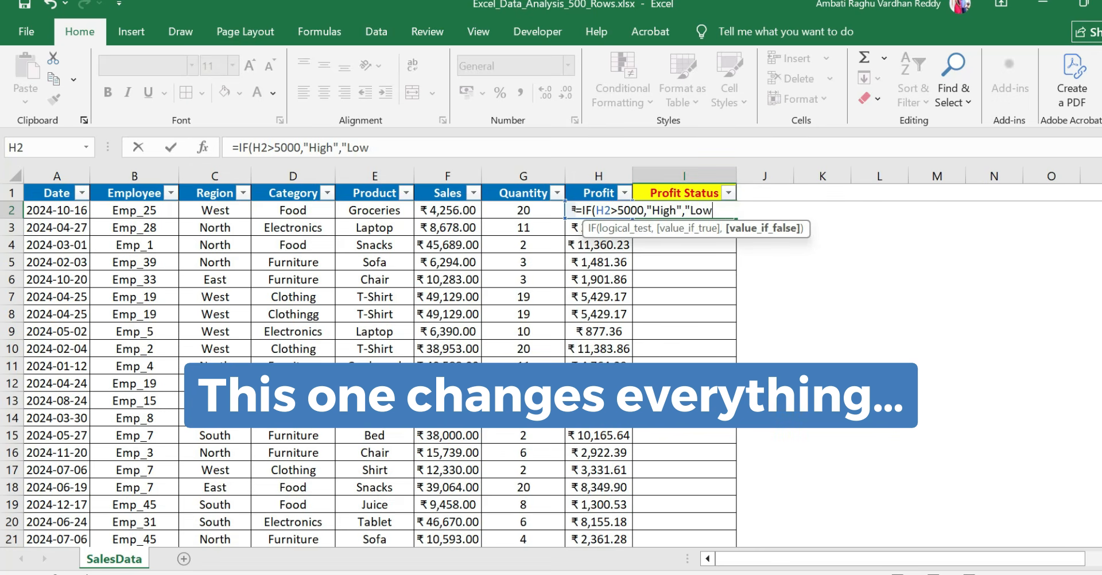
pyautogui.write('")')
pyautogui.press('Return')
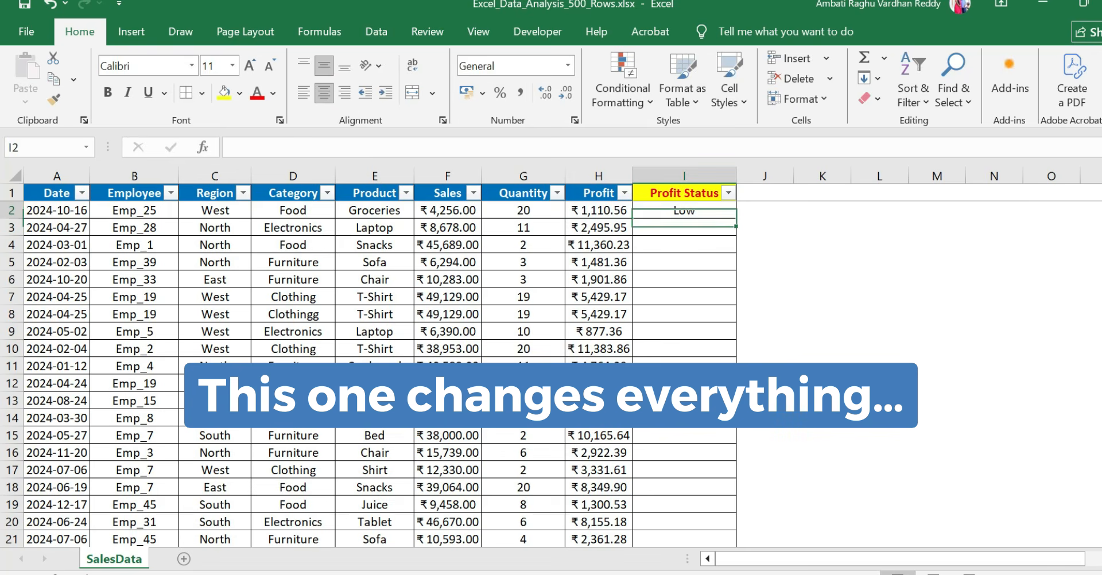
pyautogui.doubleClick(735, 221)
pyautogui.hotkey('ctrl', 'z')
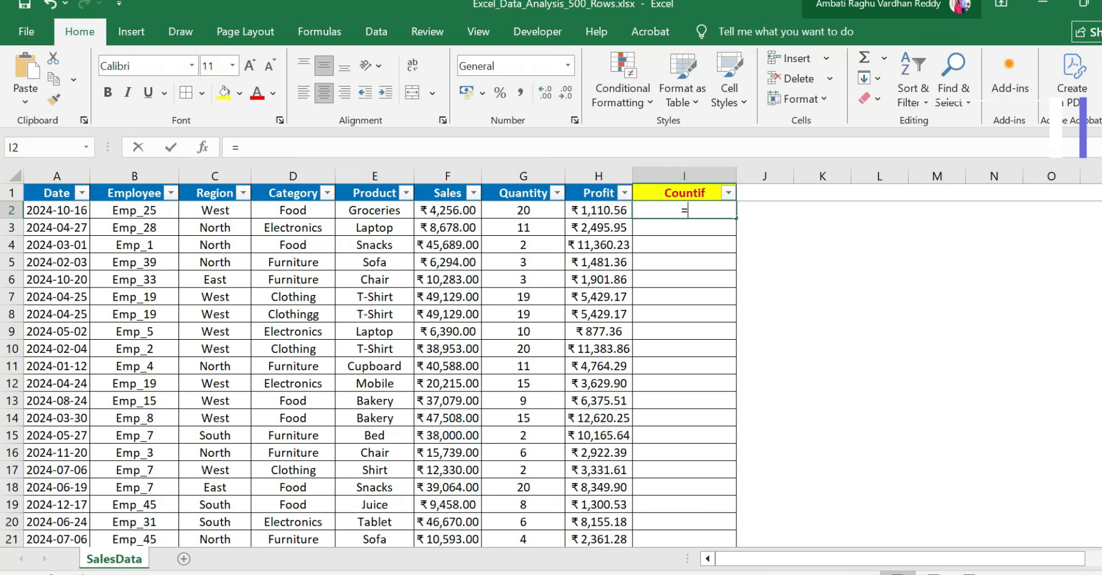
# Enter =COUNTIF(C:C,C2) in I2 of the Countif column to count the rows sharing that row's region
pyautogui.write('counti')
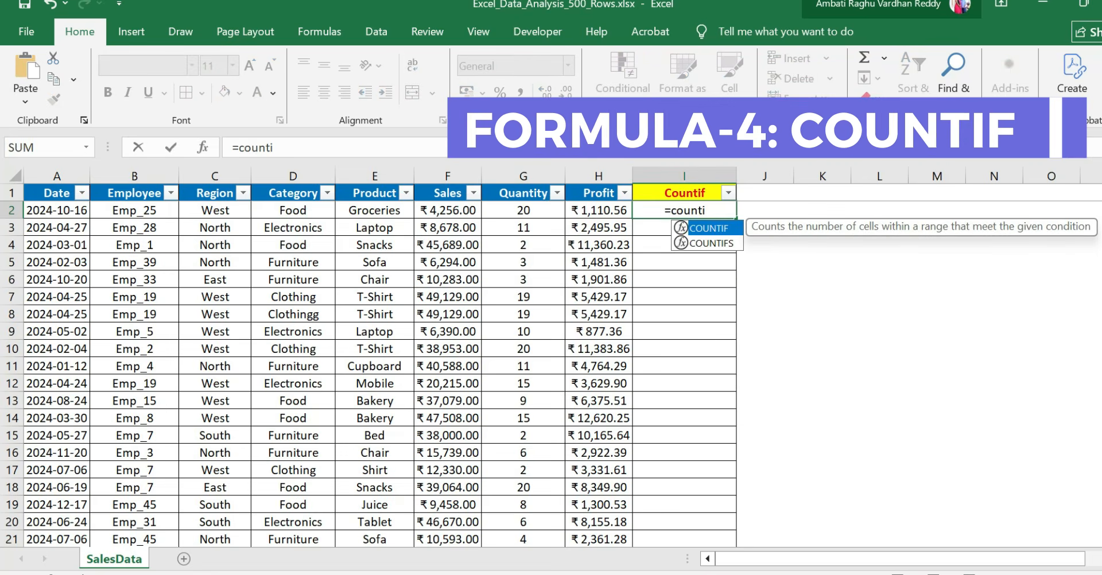
pyautogui.press('Tab')
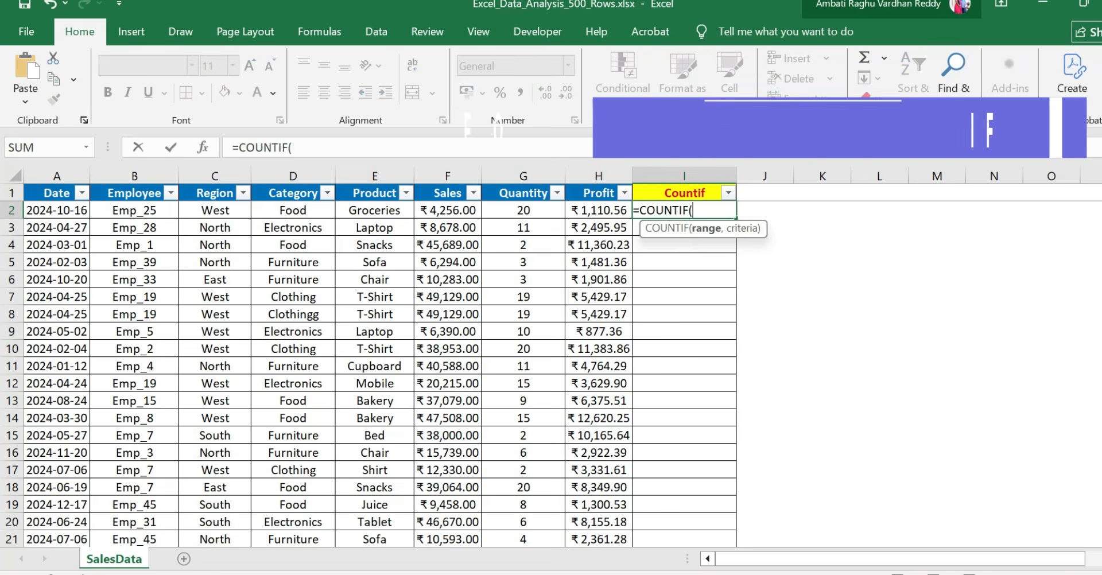
pyautogui.press('Left')
pyautogui.press('Left')
pyautogui.press('Left')
pyautogui.press('Left')
pyautogui.press('Left')
pyautogui.press('Left')
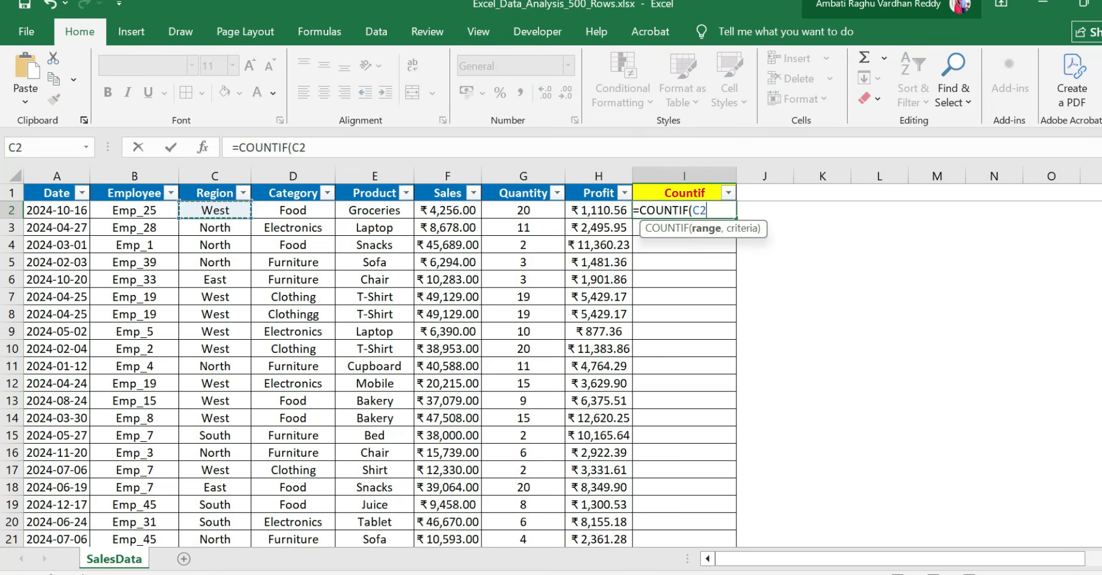
pyautogui.hotkey('ctrl', 'space')
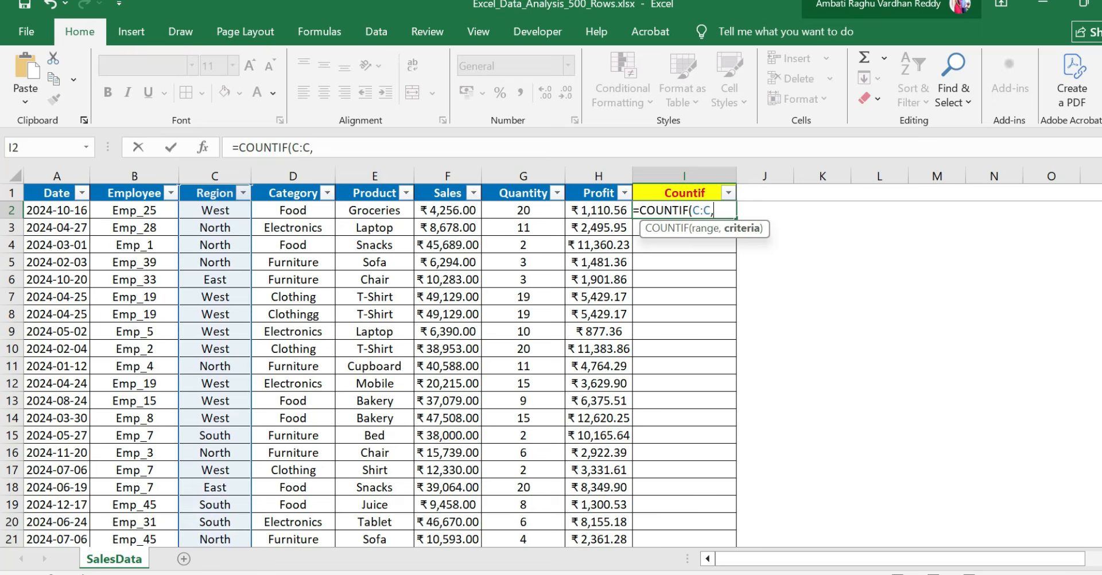
pyautogui.press('Left')
pyautogui.press('Left')
pyautogui.press('Left')
pyautogui.press('Left')
pyautogui.press('Left')
pyautogui.press('Left')
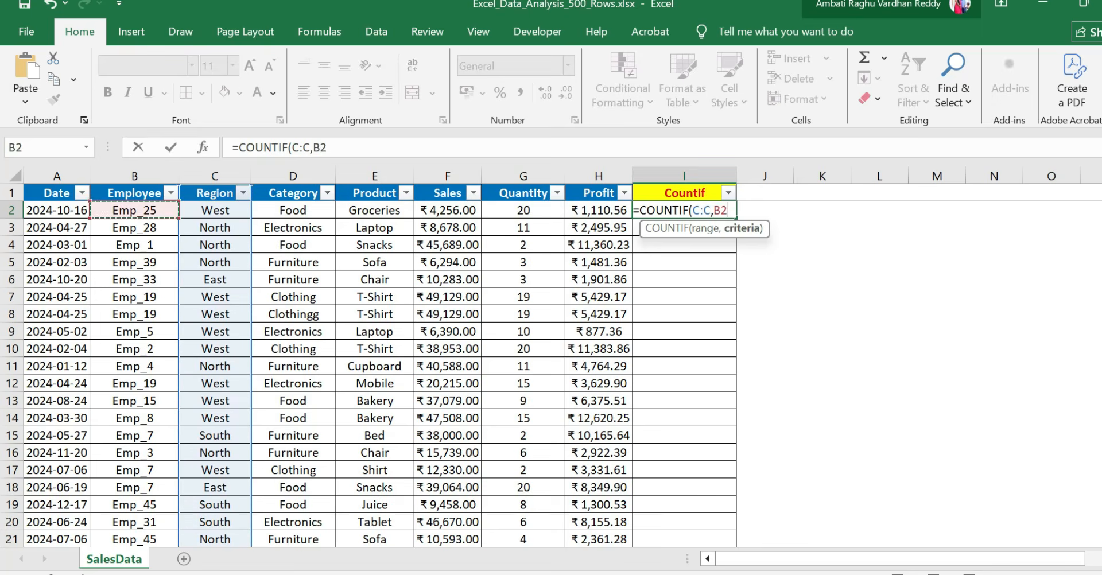
pyautogui.press('Right')
pyautogui.press('Return')
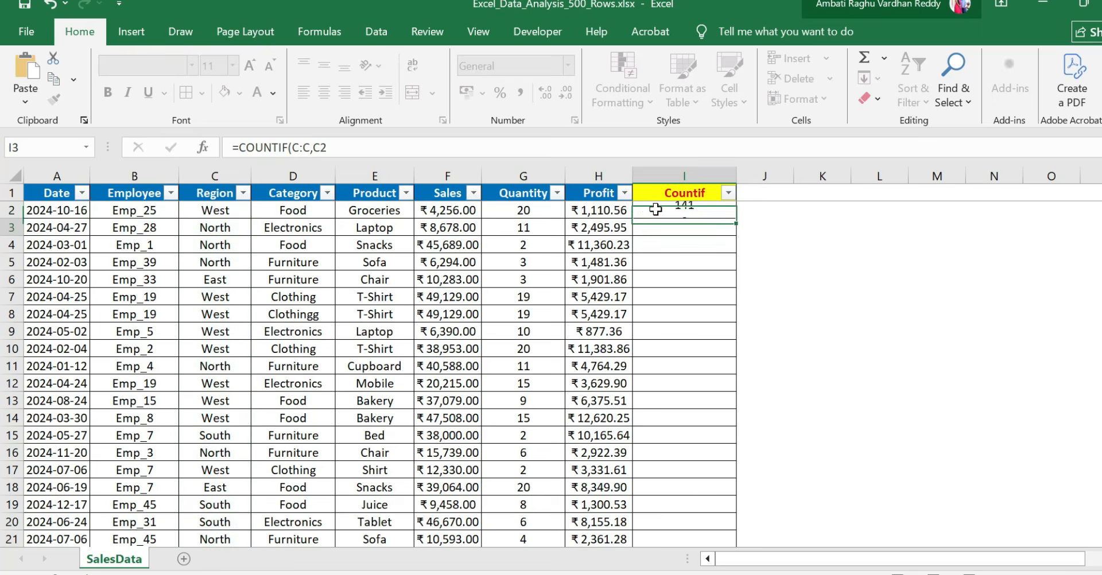
# Fill the COUNTIF formula from I2 down the rest of the Countif column
pyautogui.click(690, 213)
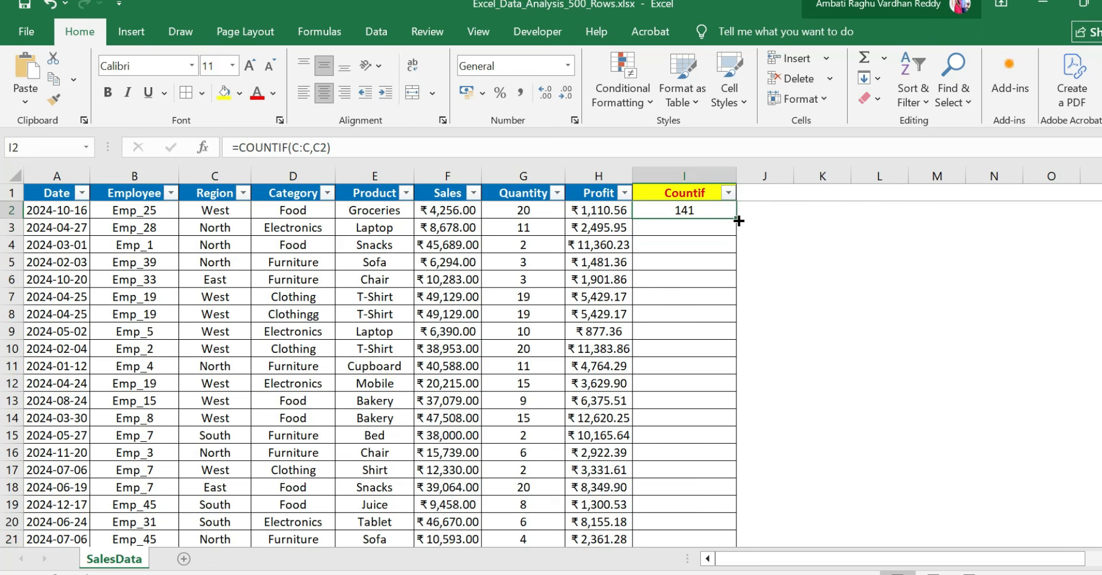
pyautogui.doubleClick(738, 220)
pyautogui.click(691, 215)
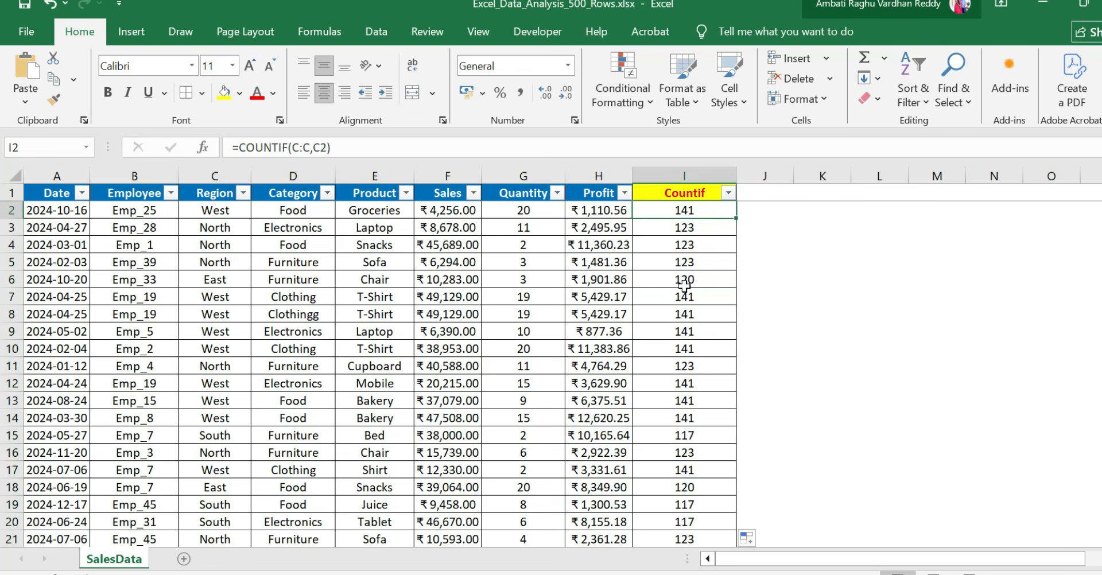
pyautogui.scroll(-6, 678, 292)
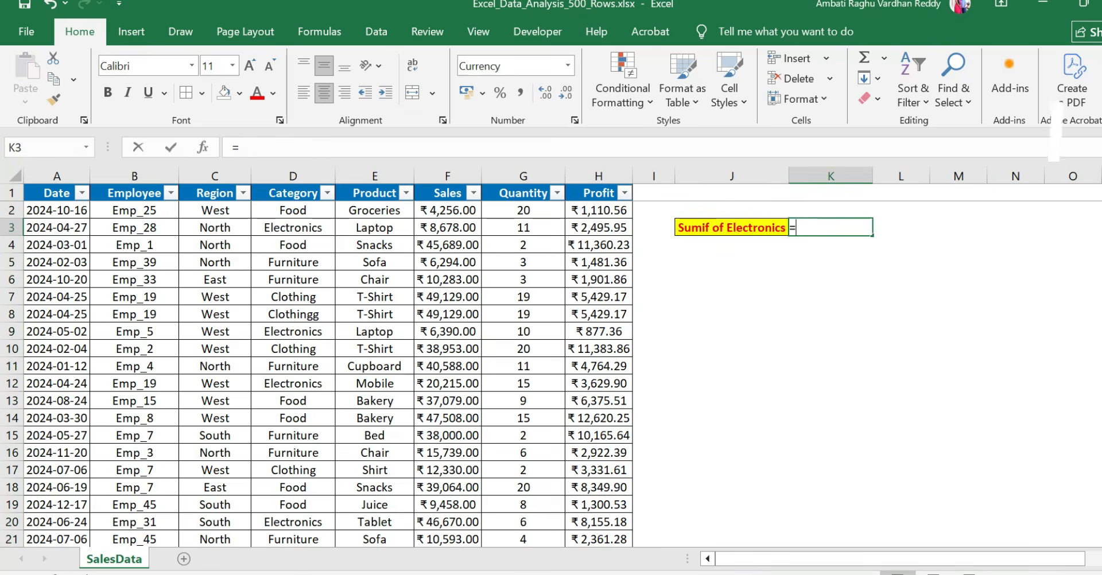
# Enter =SUMIF(D:D,"Electronics",F:F) in K3 to total the sales of the Electronics category
pyautogui.write('sumif(')
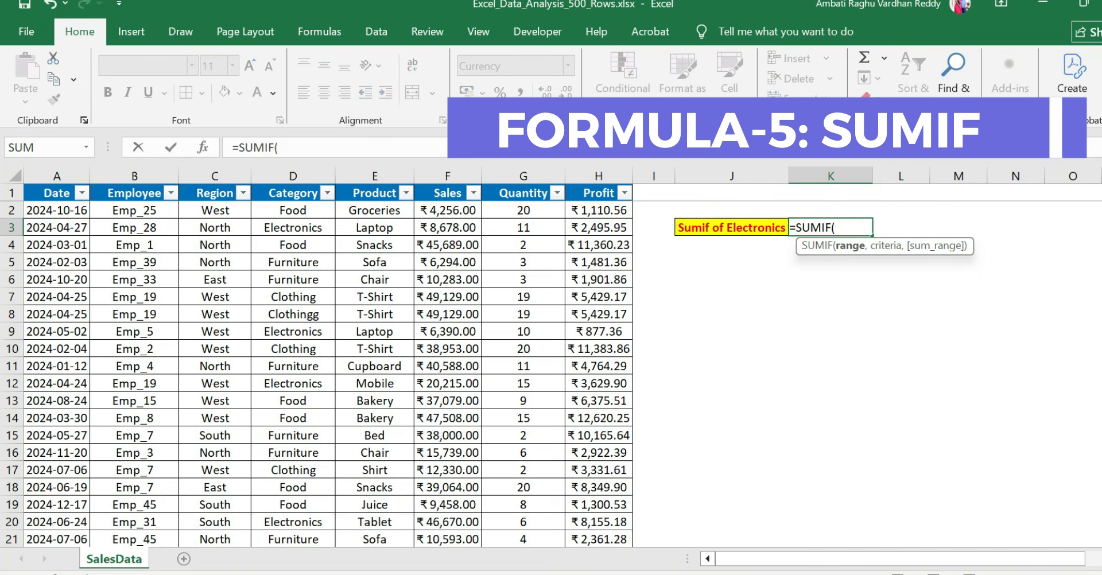
pyautogui.press('Left')
pyautogui.press('Left')
pyautogui.press('Left')
pyautogui.press('Left')
pyautogui.press('Left')
pyautogui.press('Left')
pyautogui.press('Left')
pyautogui.press('Left')
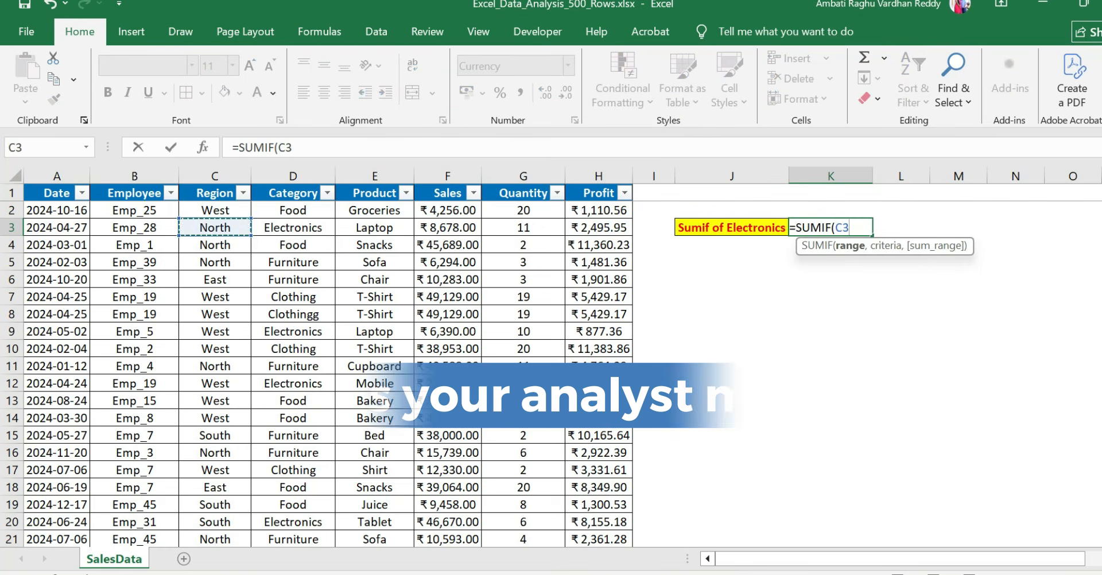
pyautogui.press('Right')
pyautogui.hotkey('ctrl', 'space')
pyautogui.write(',')
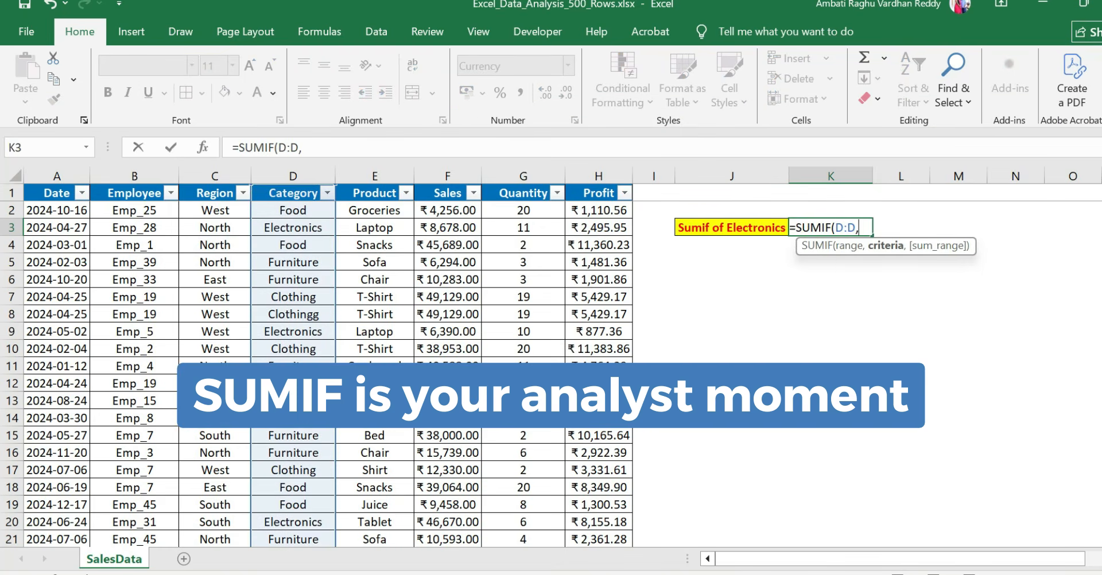
pyautogui.write('"Electronics')
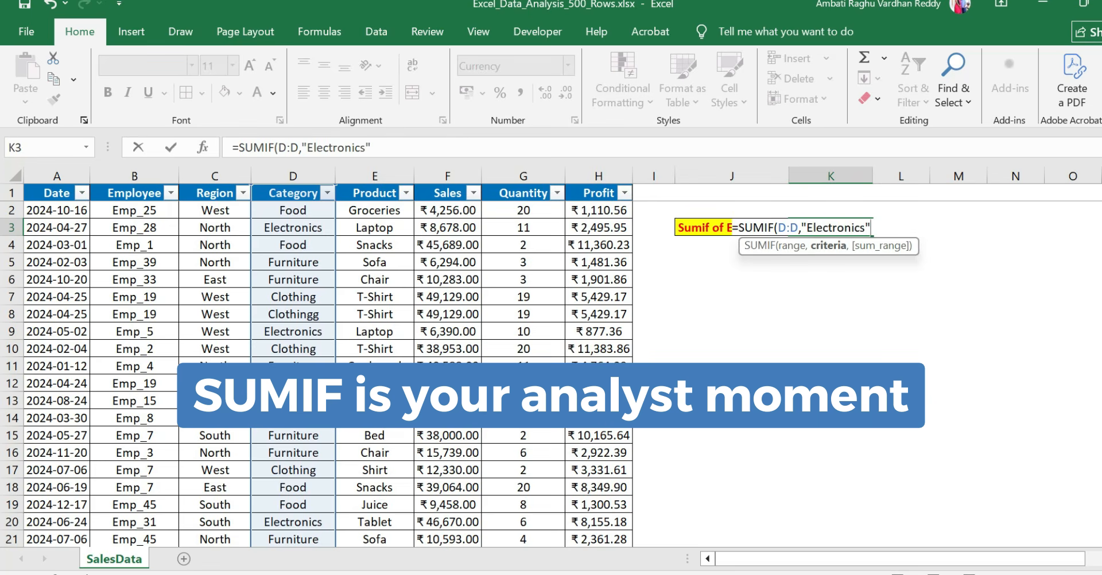
pyautogui.press('Left')
pyautogui.press('Left')
pyautogui.press('Left')
pyautogui.press('Left')
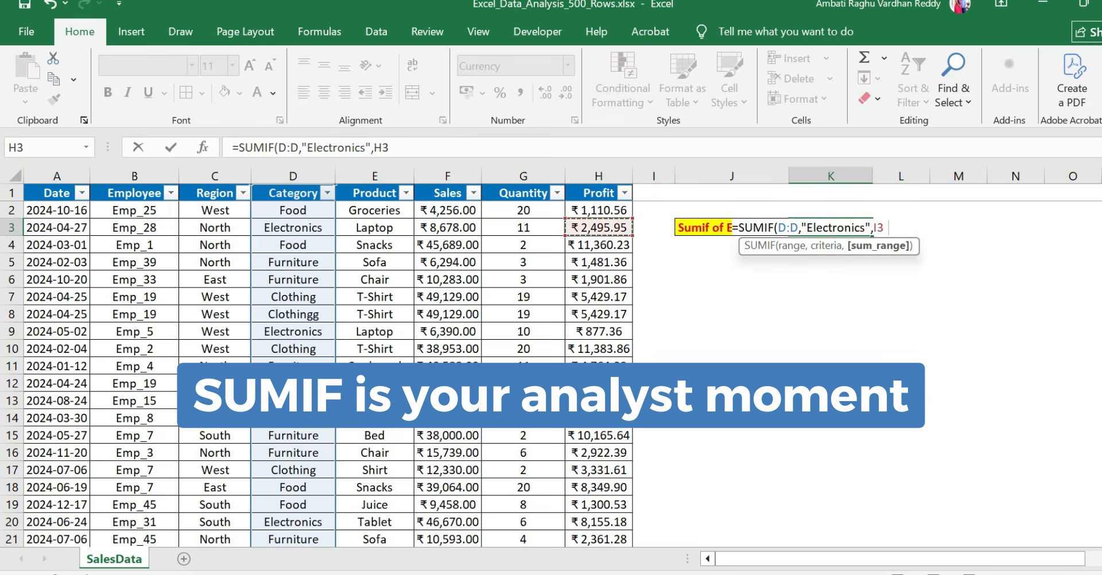
pyautogui.hotkey('ctrl', 'space')
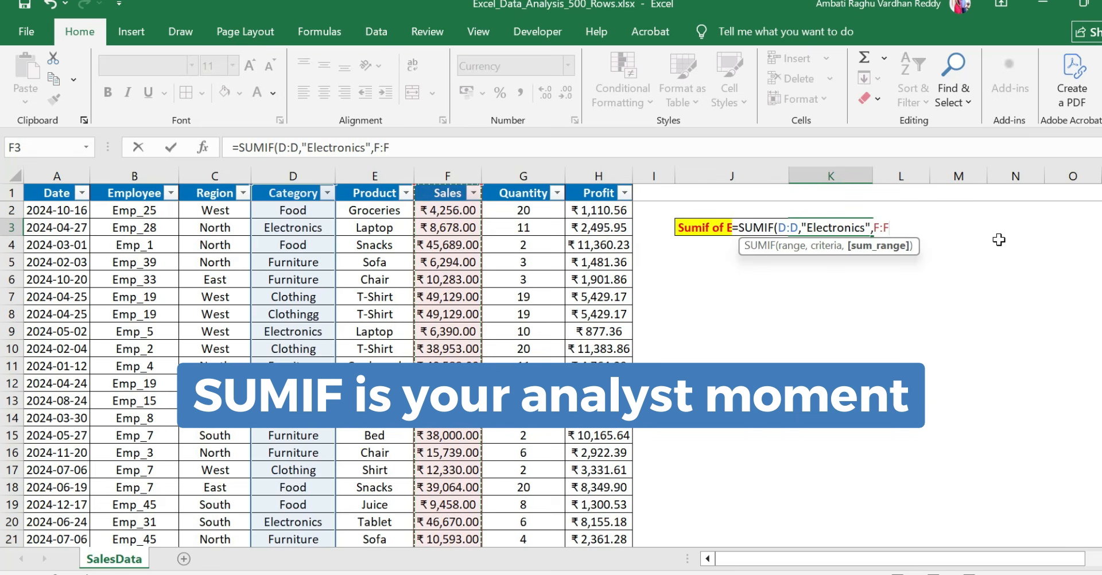
pyautogui.press('Return')
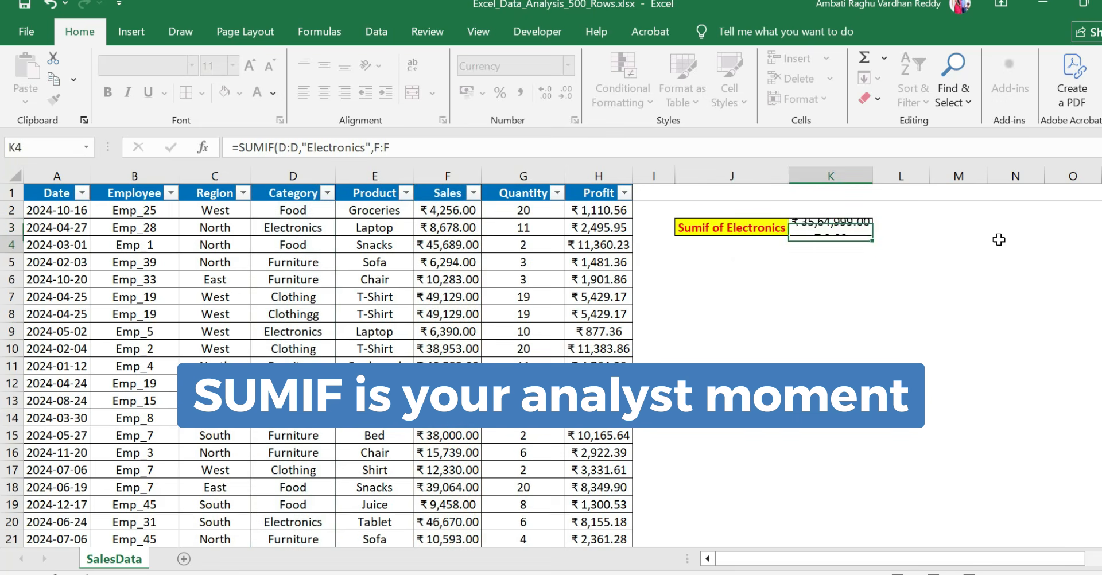
pyautogui.press('Up')
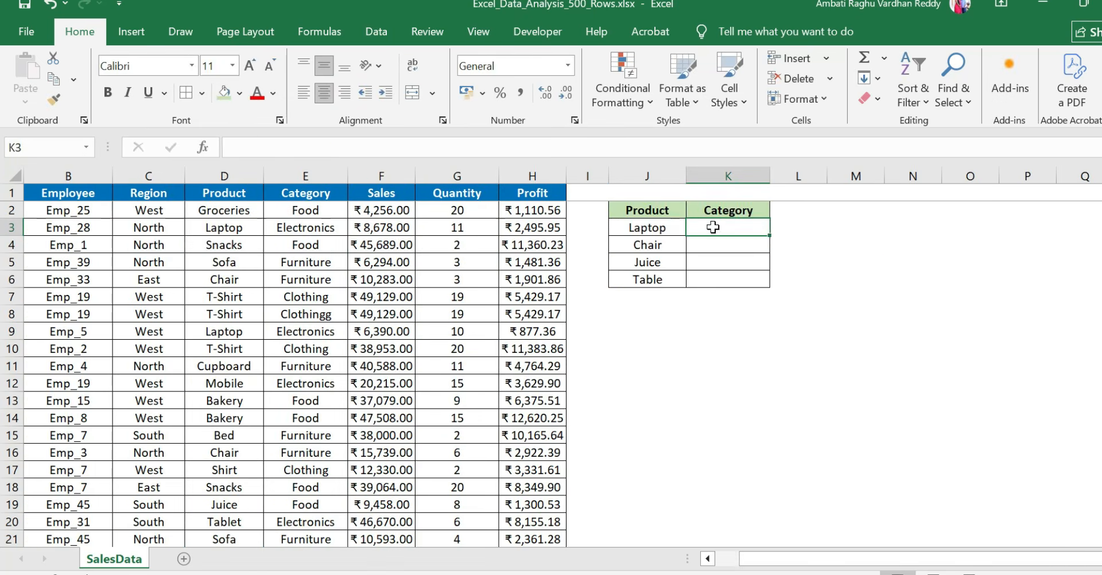
# Enter =VLOOKUP(J3,D:E,2,0) in K3 to look up the category of the Laptop product
pyautogui.write('=vlo')
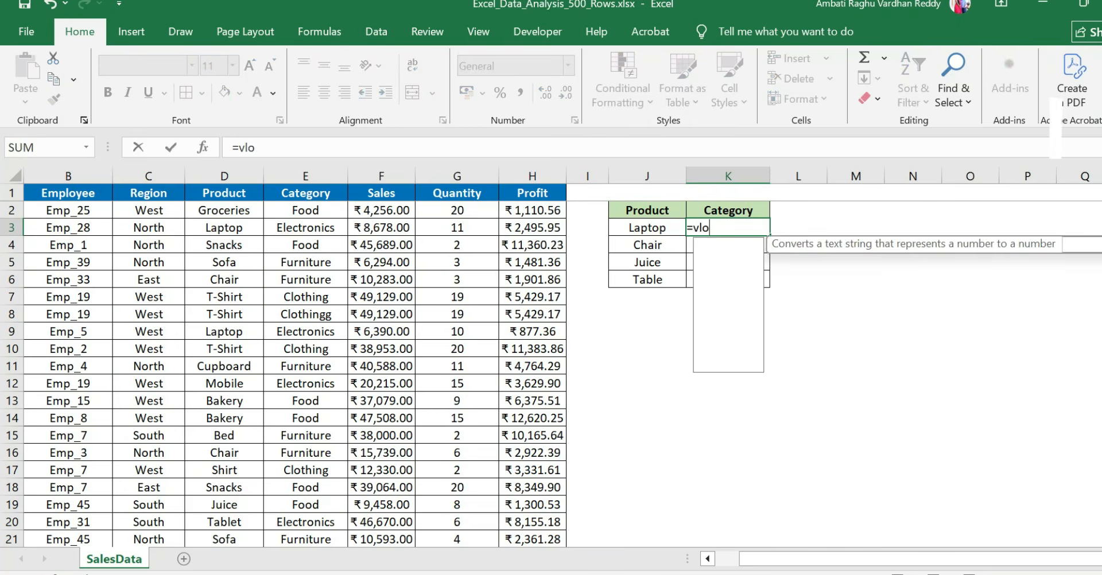
pyautogui.press('Tab')
pyautogui.press('Left')
pyautogui.write(',')
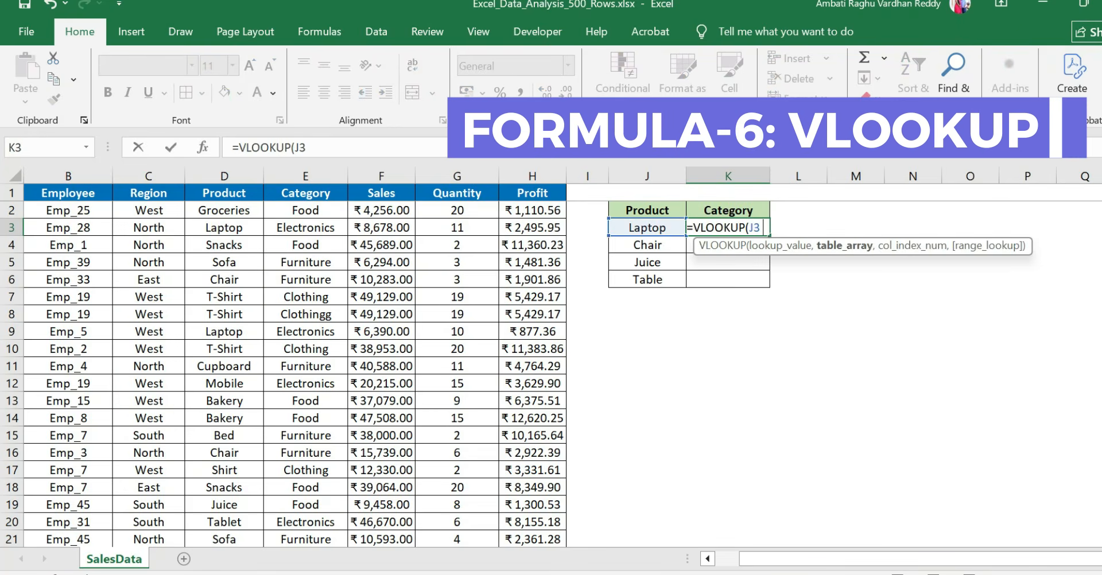
pyautogui.press('Left')
pyautogui.press('Left')
pyautogui.press('Left')
pyautogui.press('Left')
pyautogui.press('Left')
pyautogui.press('Left')
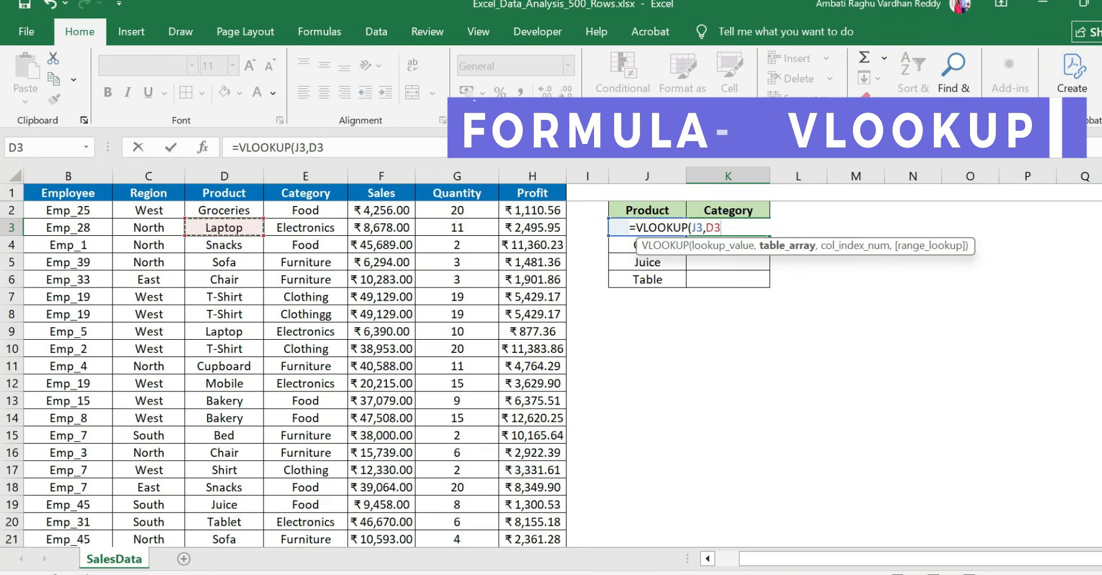
pyautogui.hotkey('ctrl', 'space')
pyautogui.hotkey('shift', 'Right')
pyautogui.write(',')
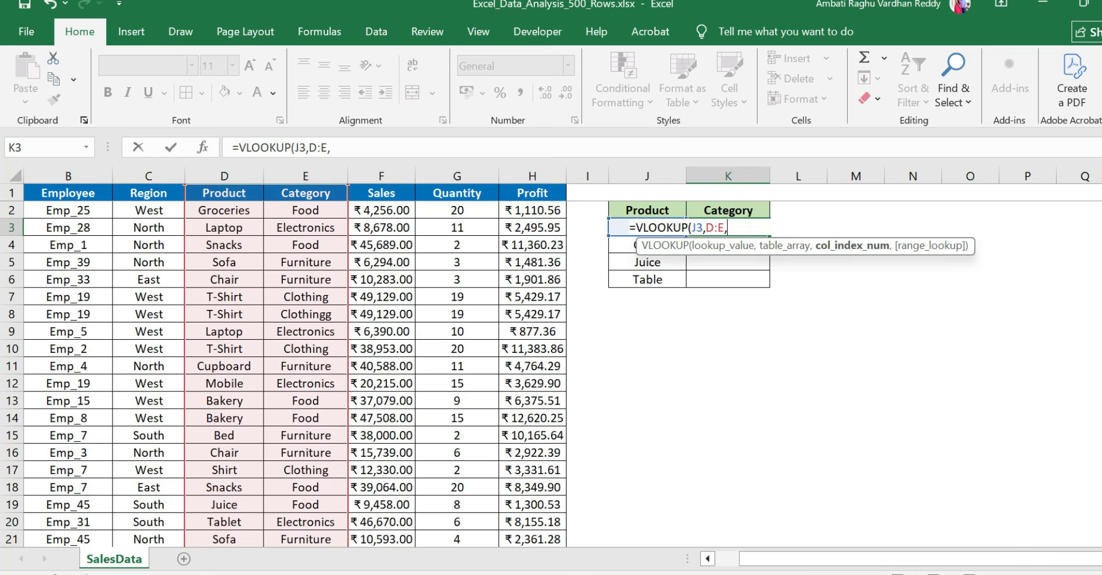
pyautogui.write('2,0')
pyautogui.press('Return')
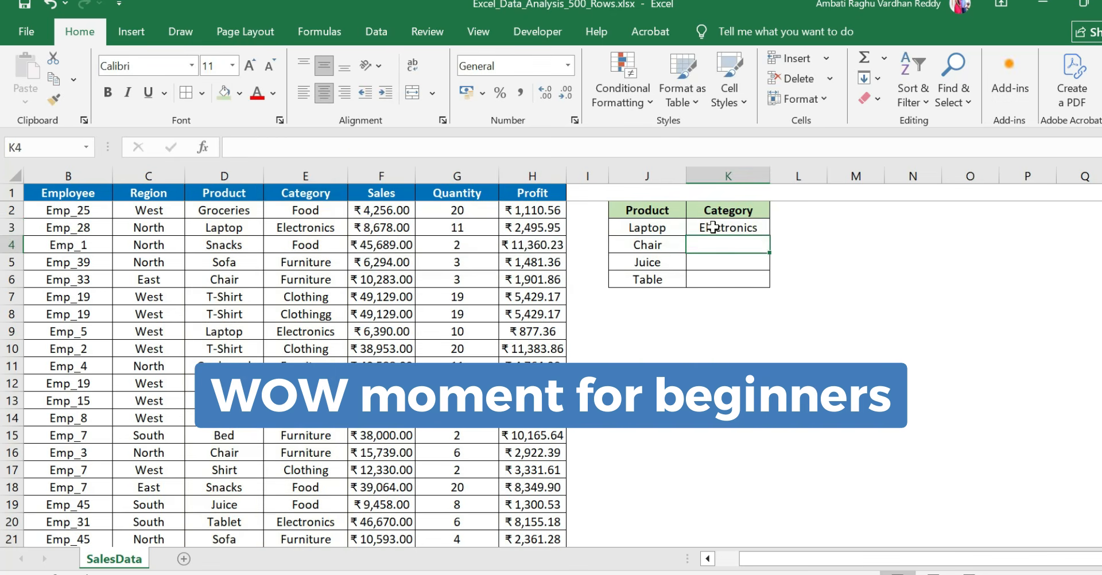
# Fill the VLOOKUP formula from K3 down to the Chair, Juice and Table rows of the lookup table
pyautogui.click(712, 227)
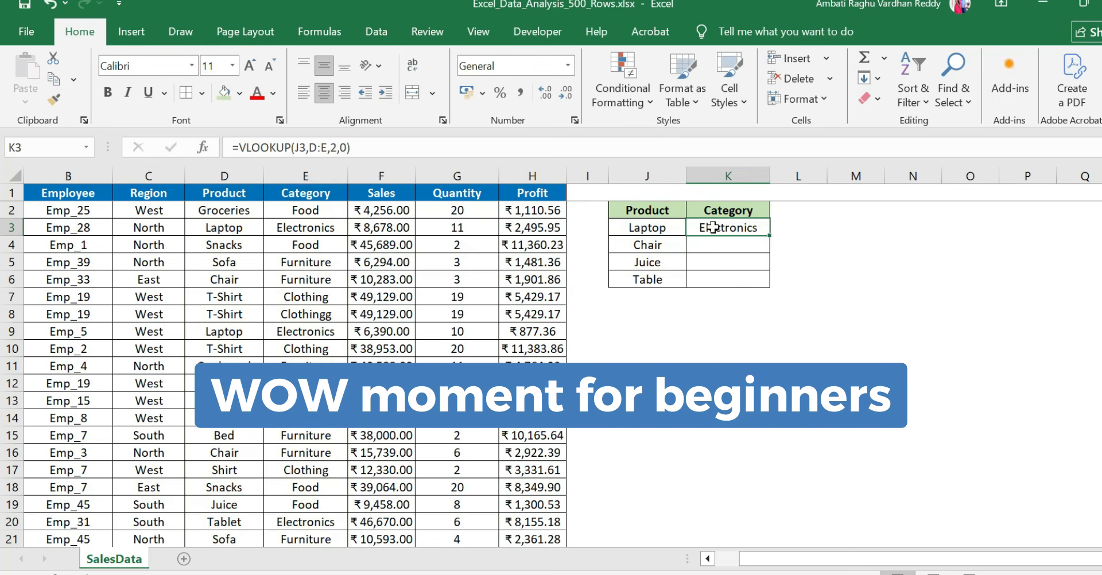
pyautogui.doubleClick(769, 239)
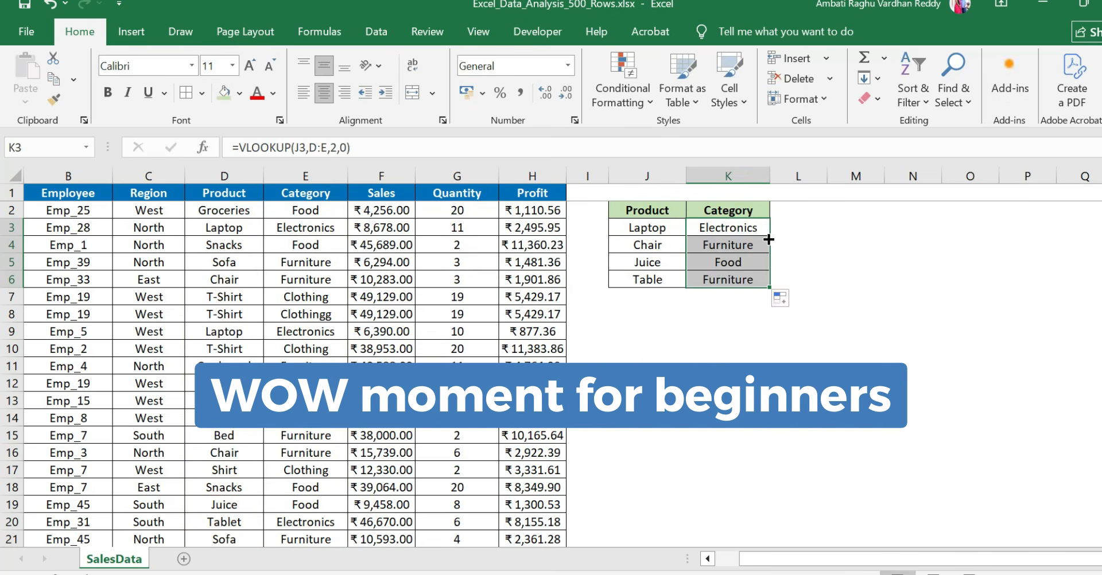
pyautogui.click(625, 244)
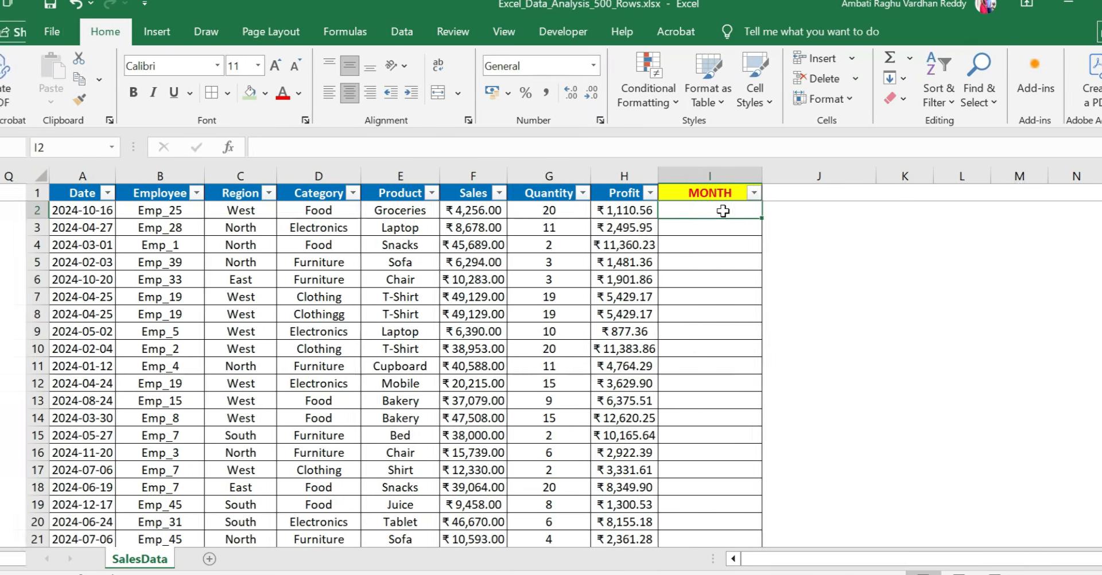
# Enter =TEXT(A2,"MMMM") in I2 of the MONTH column to convert the row's date to its month name
pyautogui.write('=TEXT(')
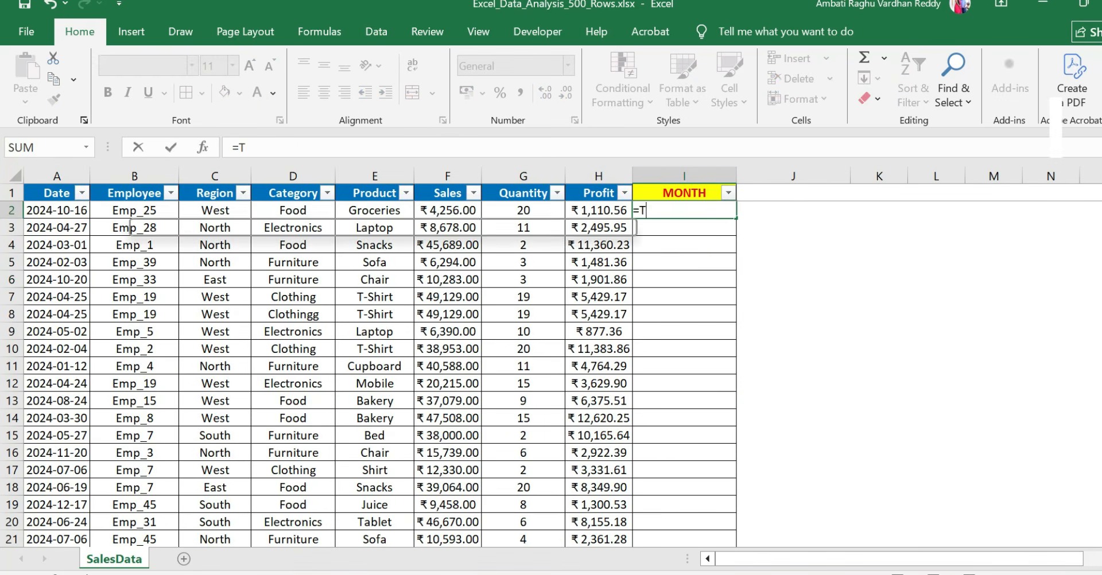
pyautogui.press('Left')
pyautogui.press('Left')
pyautogui.press('Left')
pyautogui.press('Left')
pyautogui.press('Left')
pyautogui.press('Left')
pyautogui.press('Left')
pyautogui.press('Left')
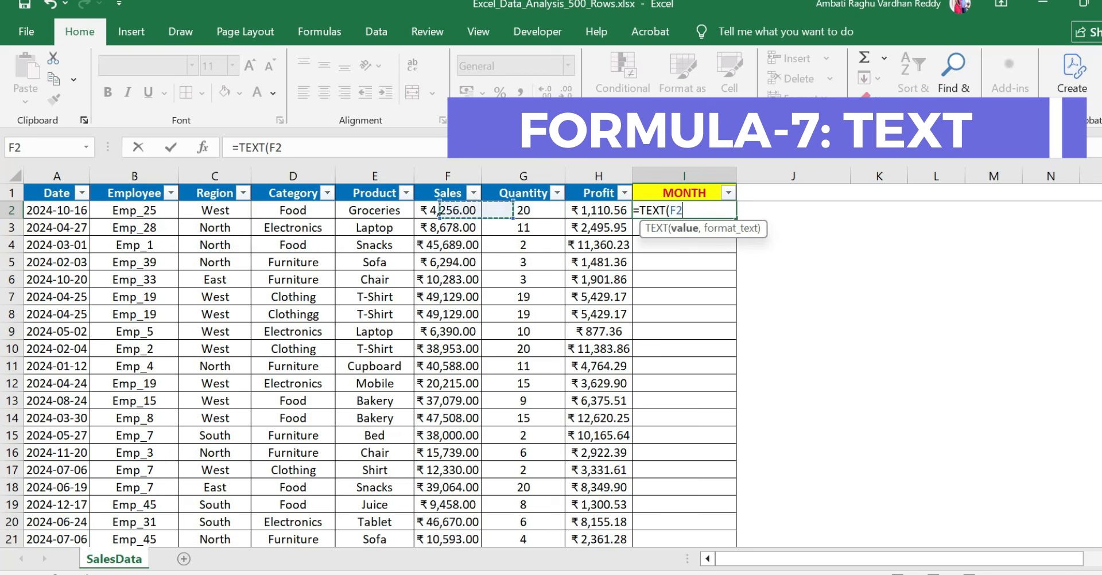
pyautogui.write(',')
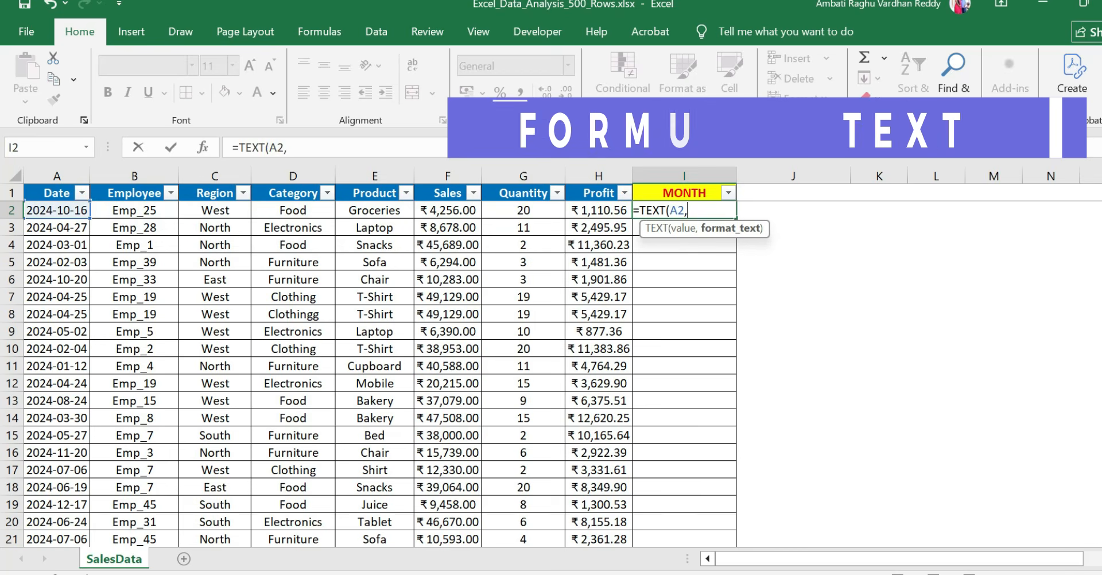
pyautogui.write('"MM')
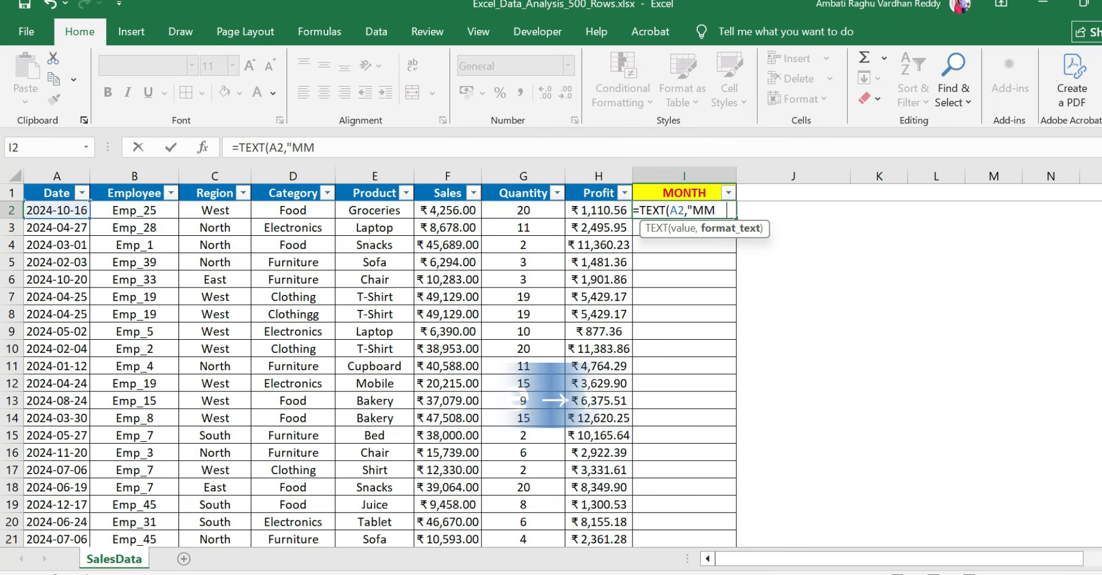
pyautogui.write('MM')
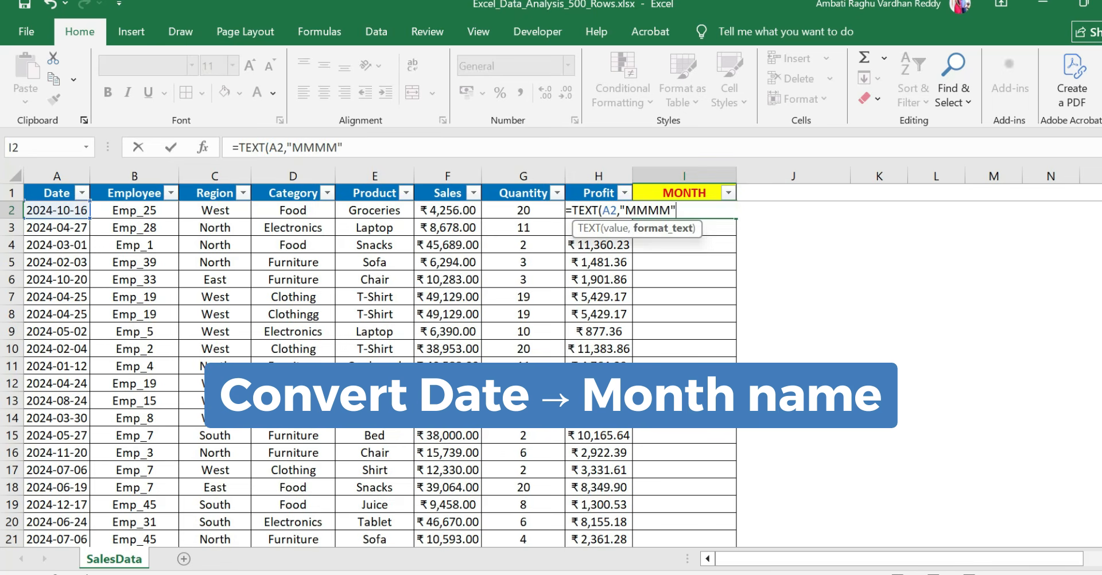
pyautogui.write('")')
pyautogui.press('Return')
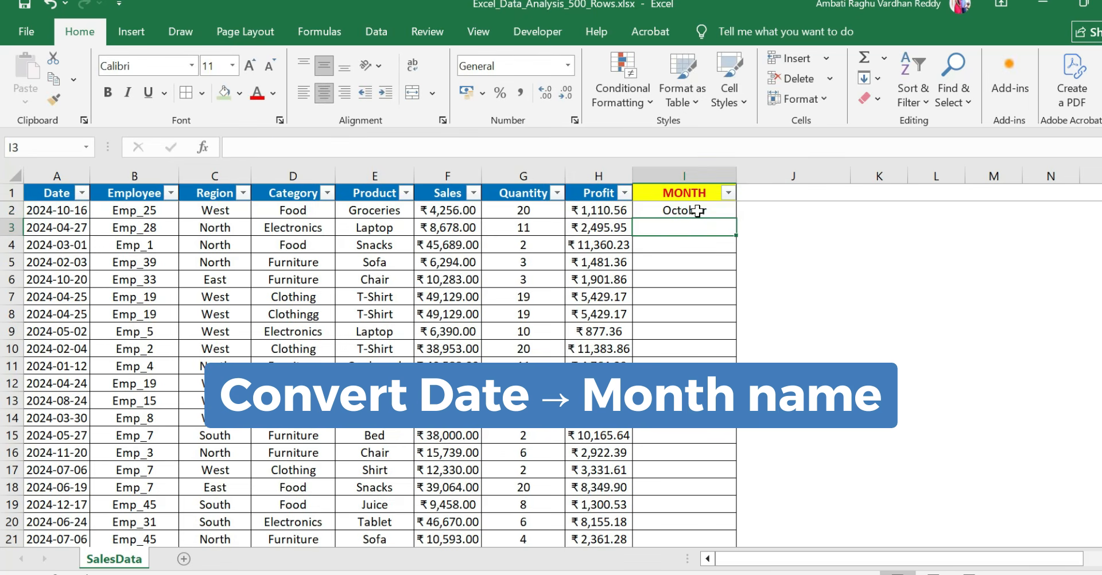
# Fill the TEXT formula from I2 down the rest of the MONTH column
pyautogui.click(697, 211)
pyautogui.doubleClick(737, 218)
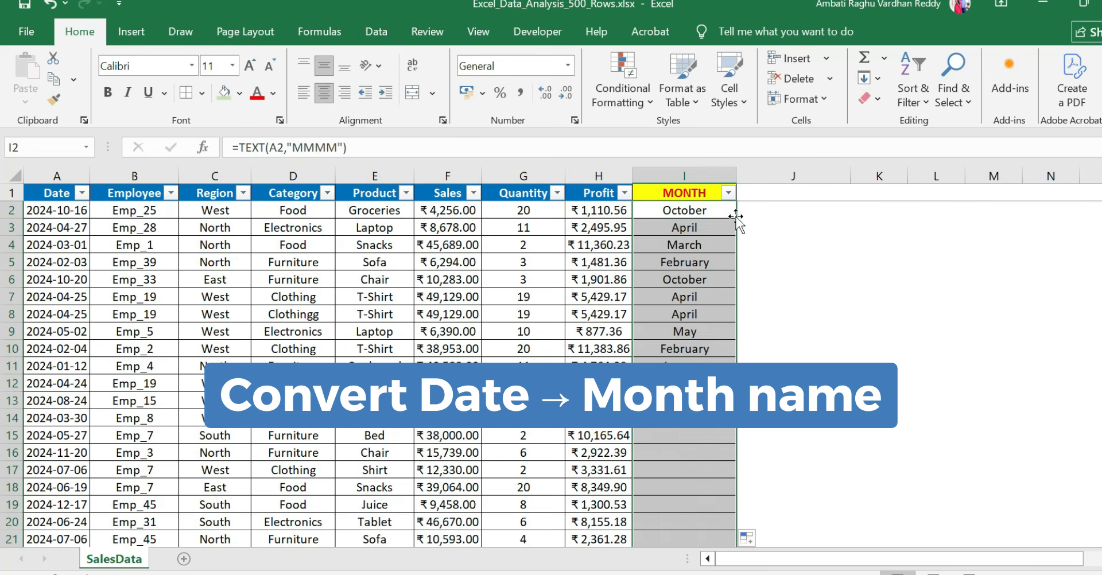
pyautogui.click(706, 312)
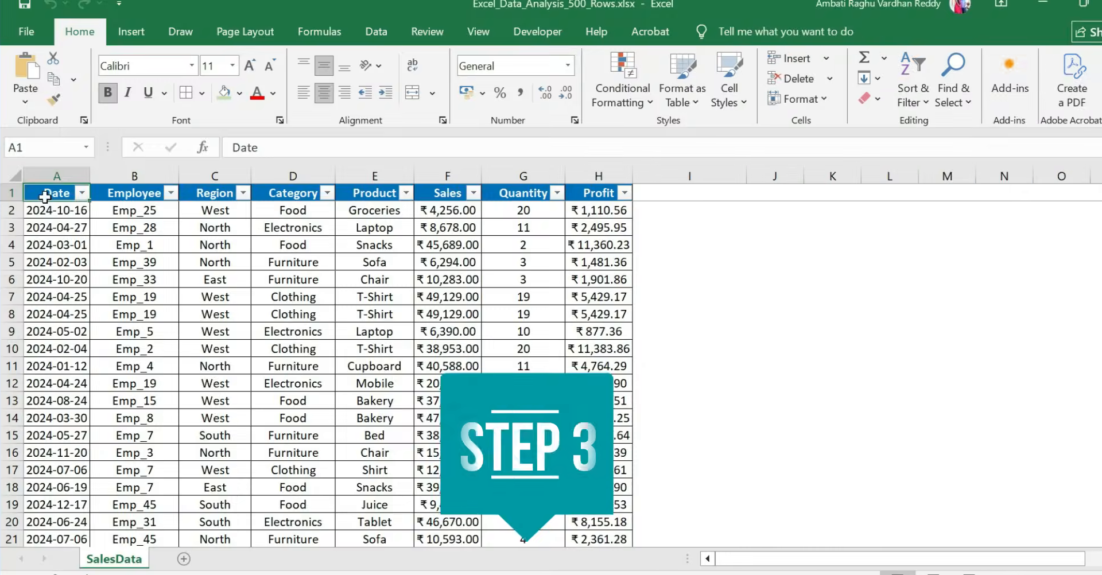
# Create a PivotTable on a new worksheet from the whole sales data range SalesData!$A$1:$H$502
pyautogui.hotkey('ctrl', 'shift', 'Right')
pyautogui.hotkey('ctrl', 'shift', 'Down')
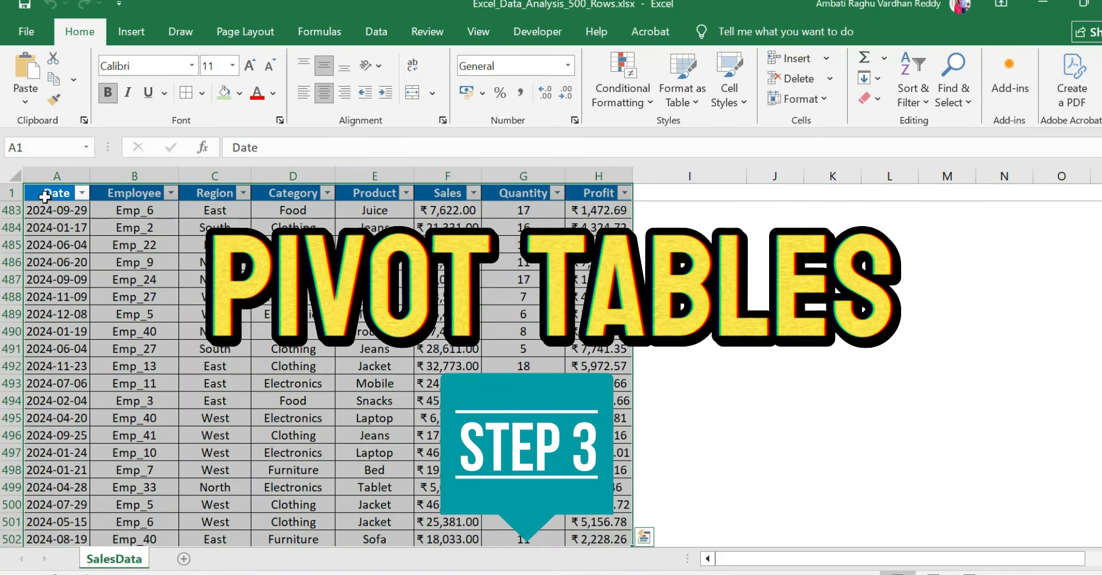
pyautogui.click(113, 34)
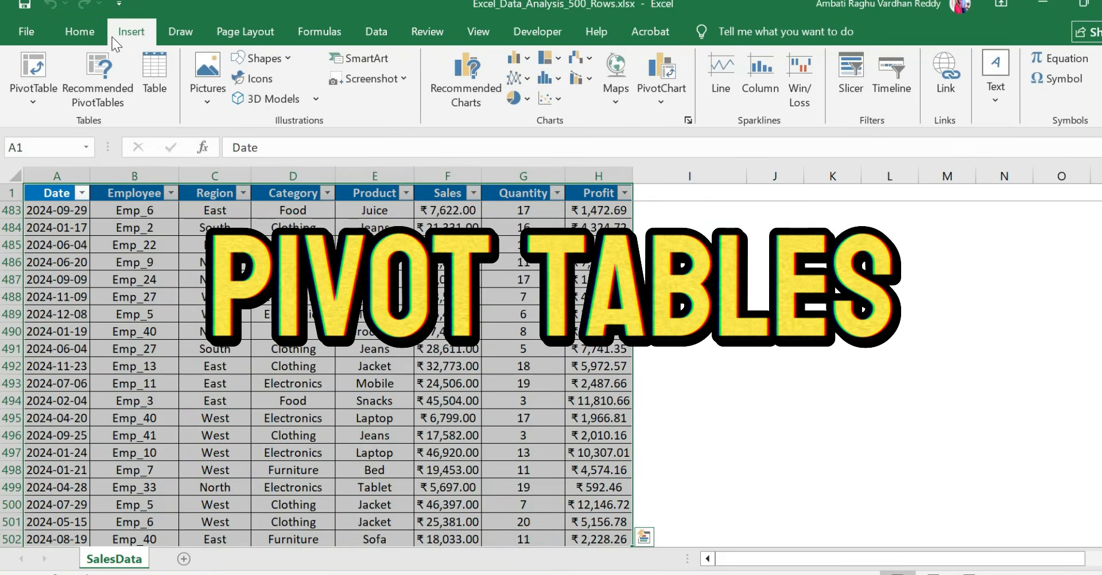
pyautogui.click(35, 66)
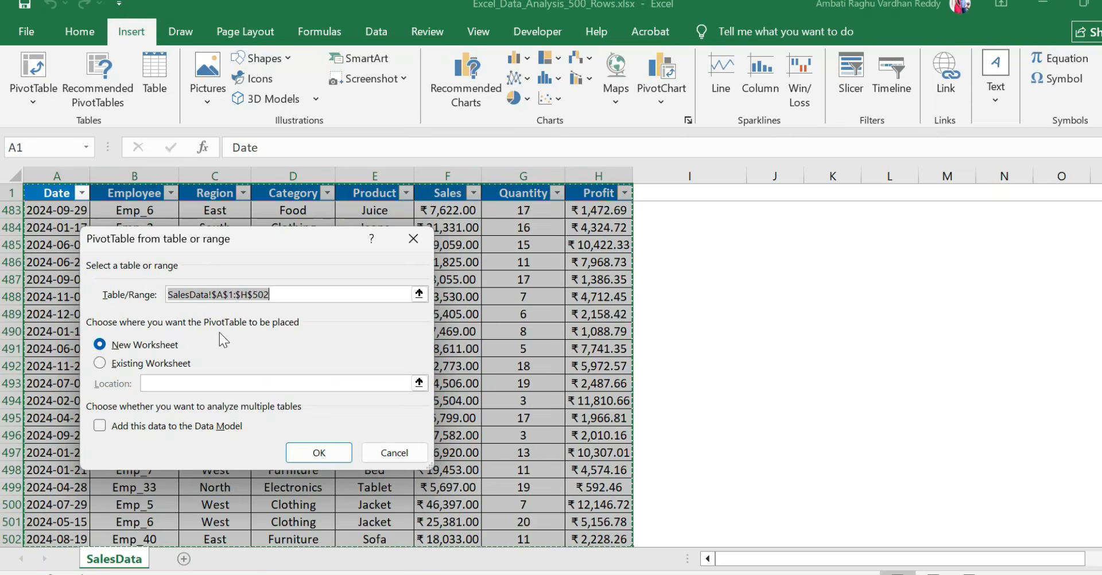
pyautogui.click(305, 454)
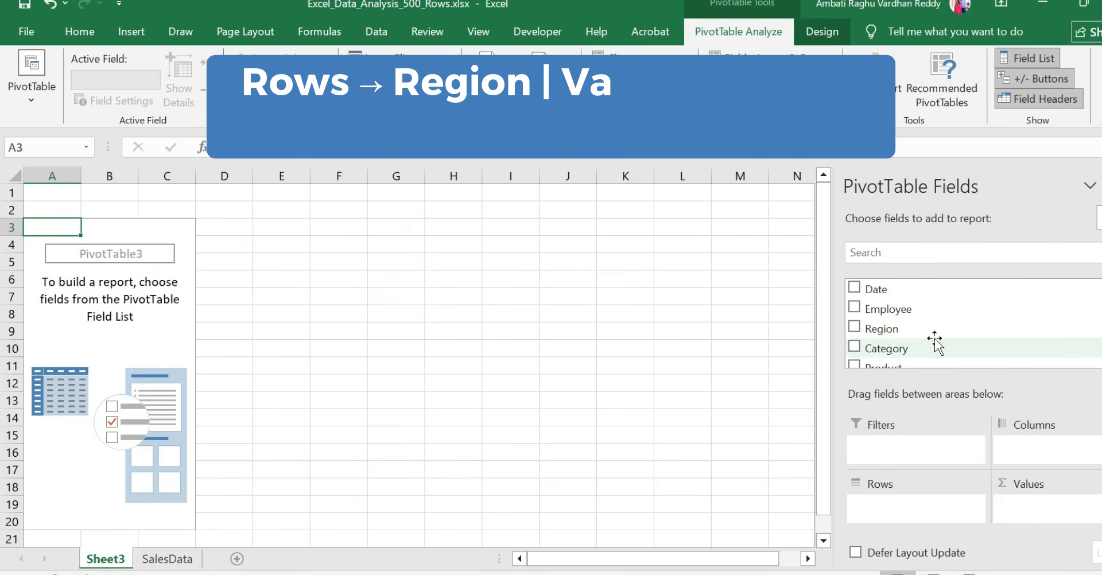
# Set Region as the pivot table's row field and Sales as its summed value field
pyautogui.moveTo(885, 338); pyautogui.dragTo(916, 513)
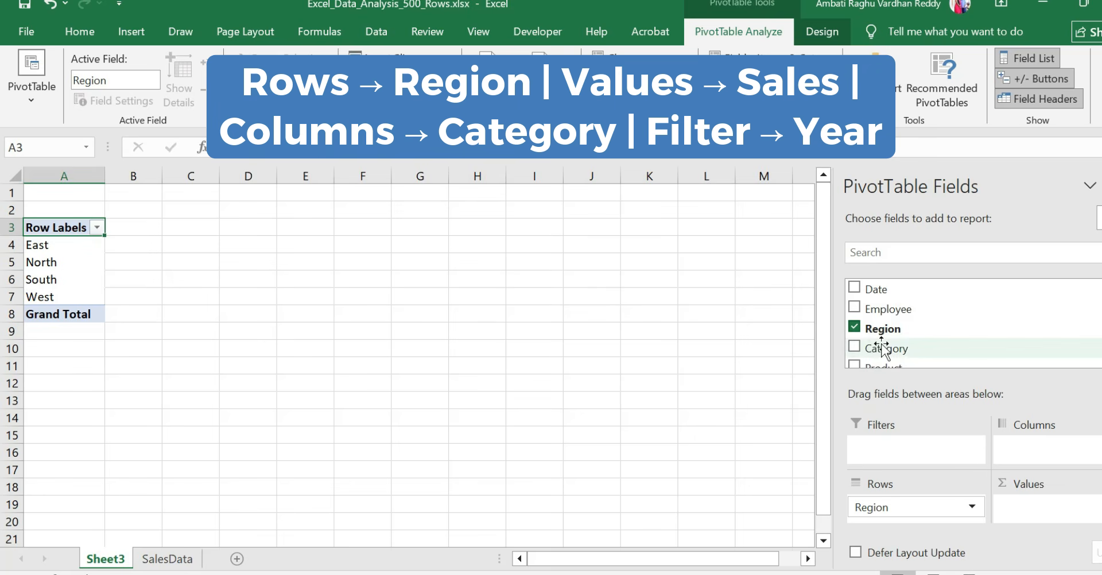
pyautogui.scroll(-1, 882, 350)
pyautogui.moveTo(875, 346); pyautogui.dragTo(1027, 516)
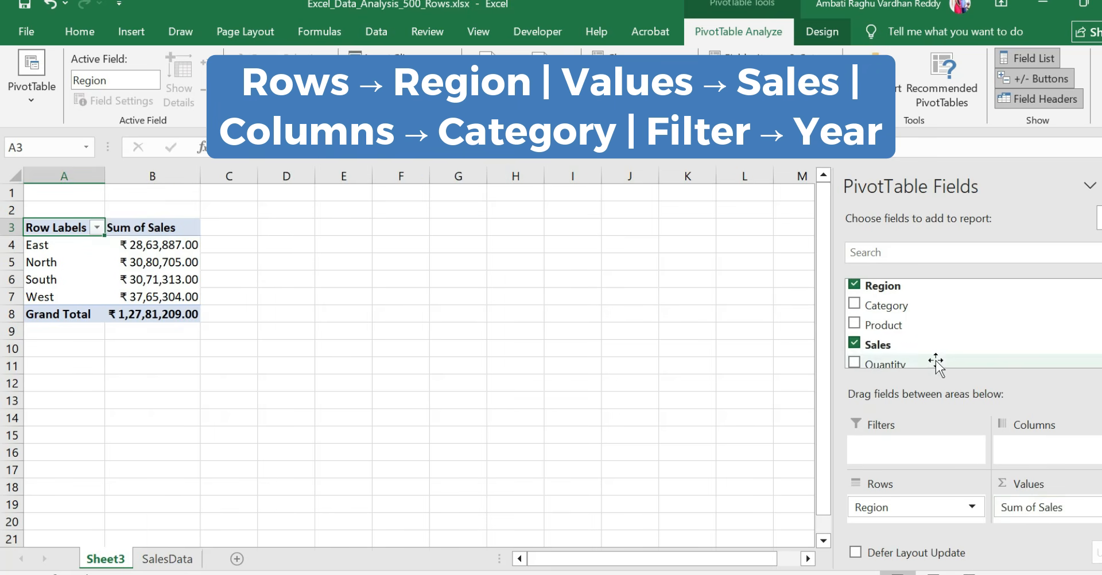
# Add Category as the pivot table's column field and Date as its report filter
pyautogui.scroll(1, 908, 339)
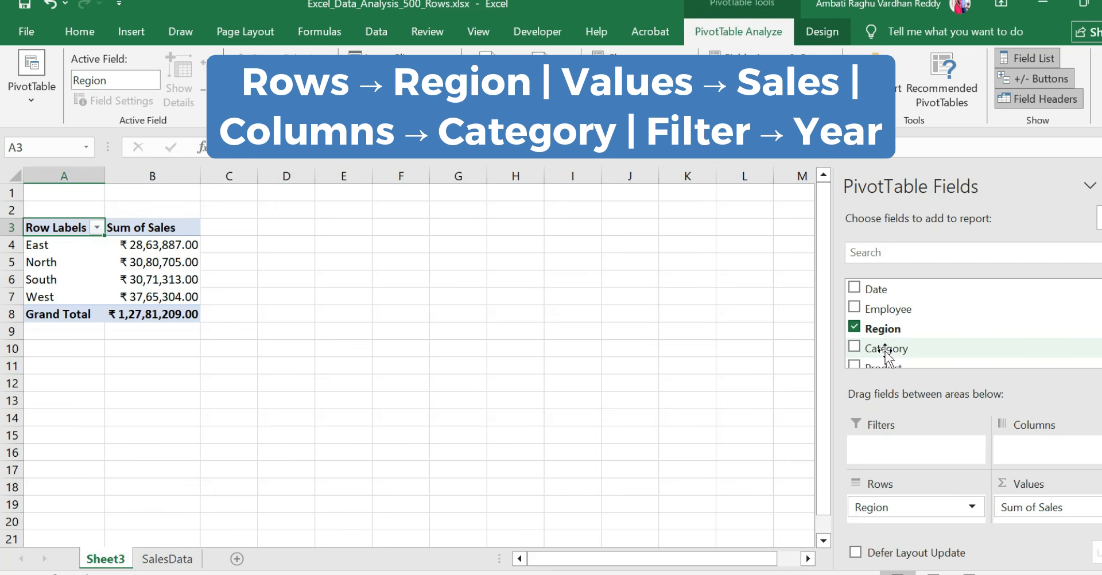
pyautogui.moveTo(884, 350); pyautogui.dragTo(1032, 452)
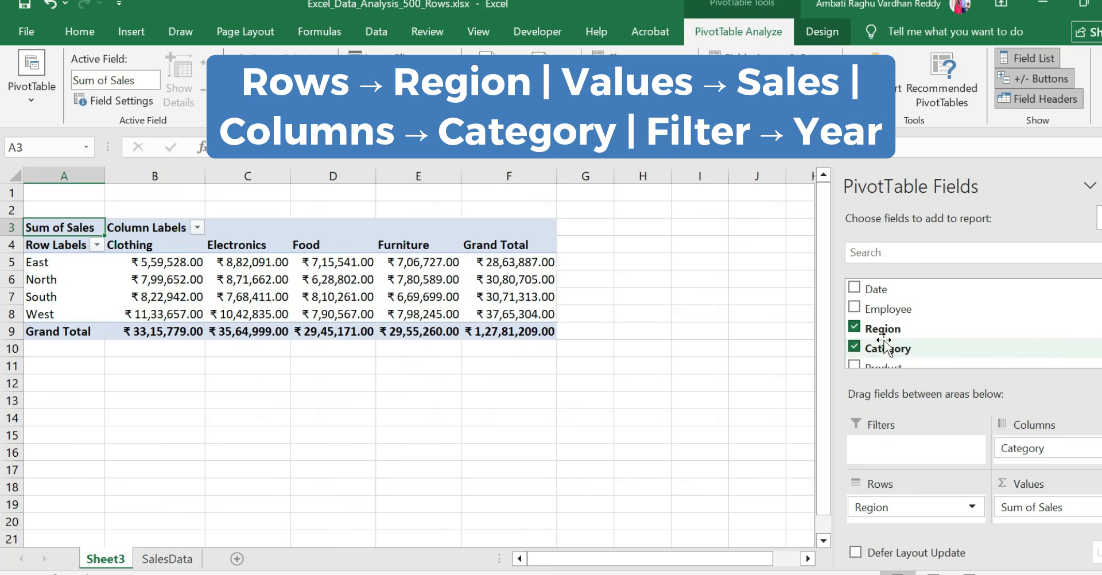
pyautogui.moveTo(876, 289); pyautogui.dragTo(898, 446)
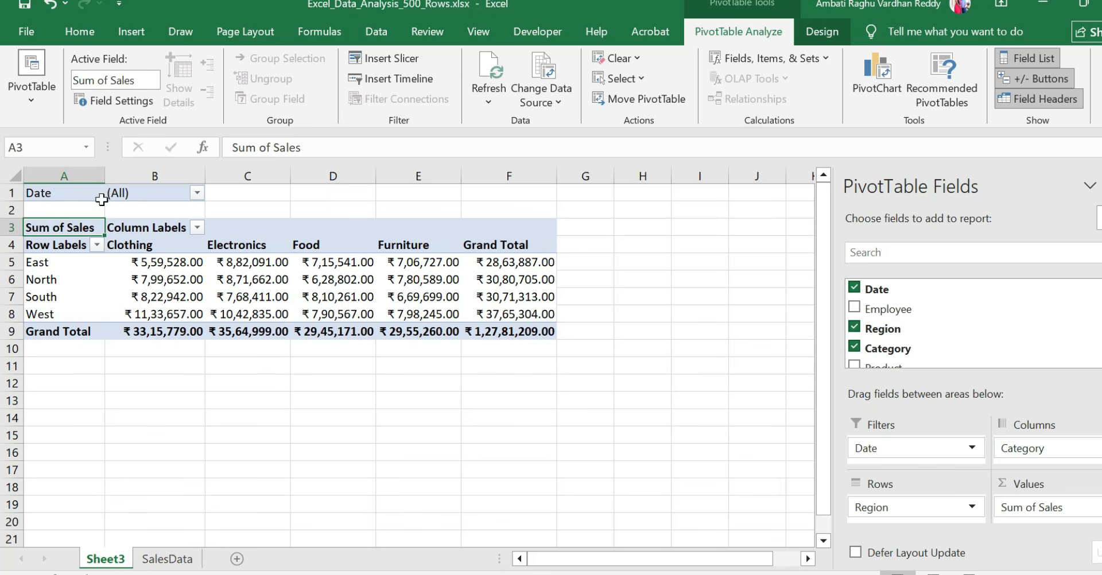
# Allow multiple items in the pivot table's Date filter and show only 2024-01-03
pyautogui.click(102, 200)
pyautogui.click(196, 194)
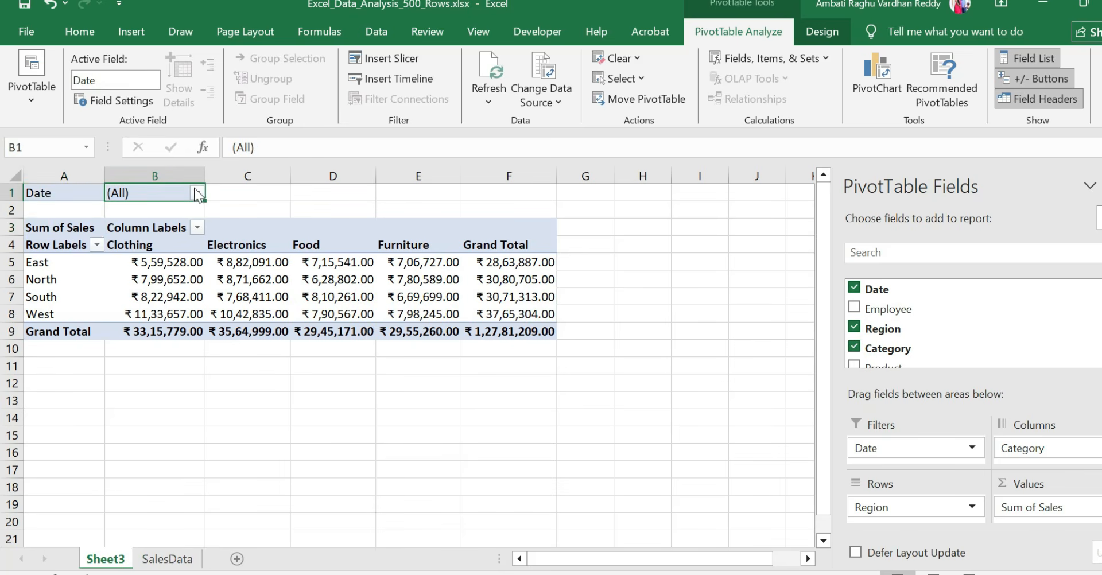
pyautogui.click(196, 194)
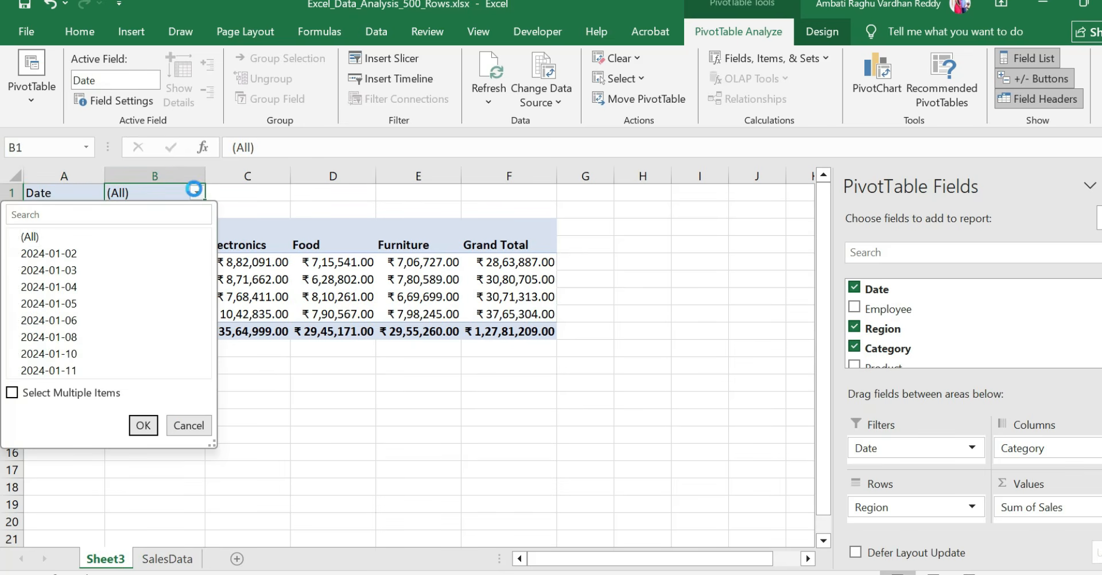
pyautogui.click(12, 394)
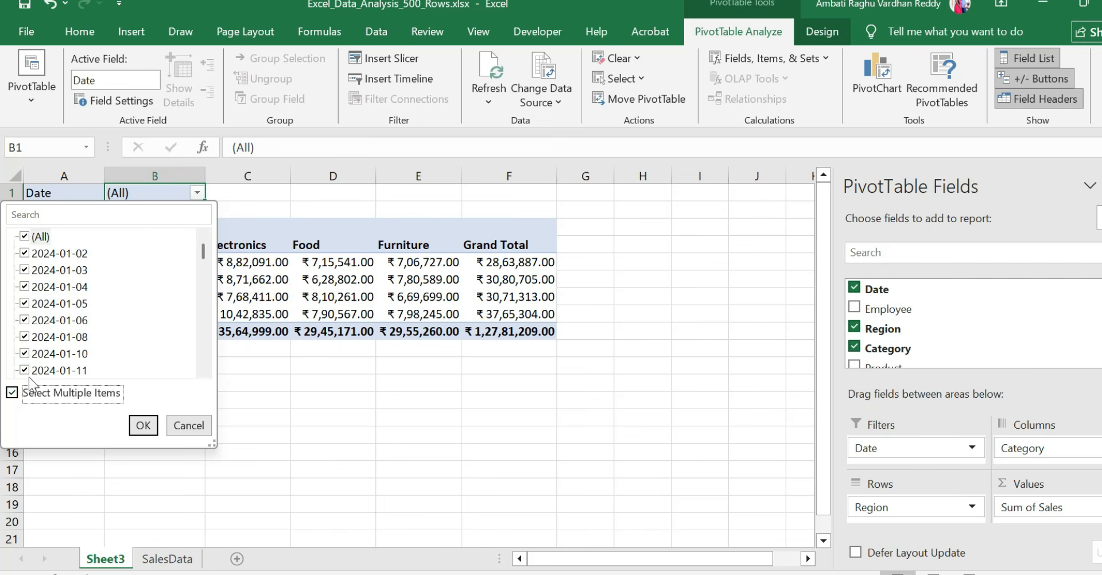
pyautogui.click(19, 391)
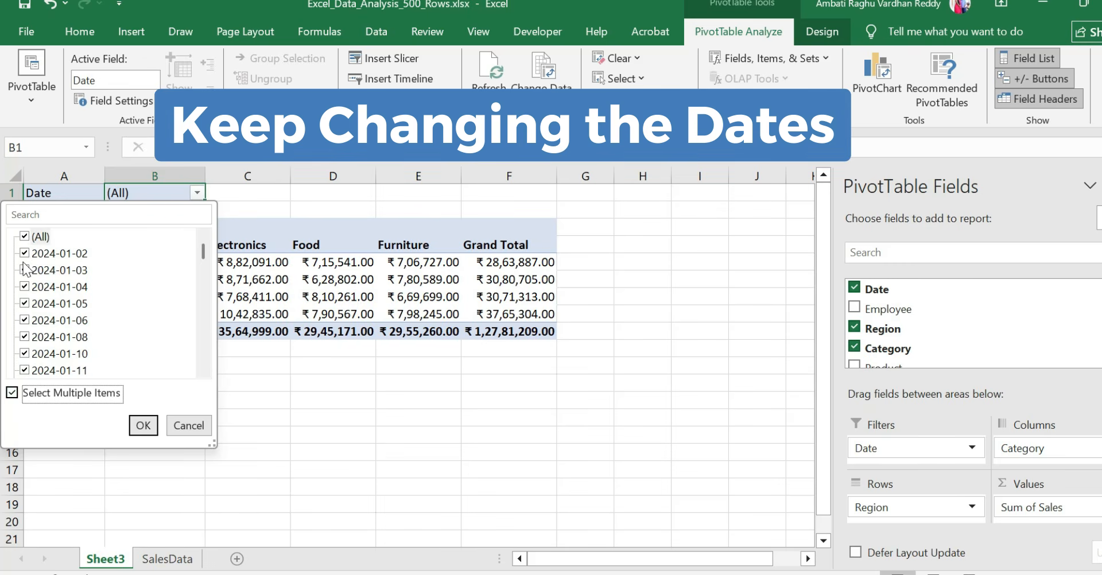
pyautogui.click(24, 236)
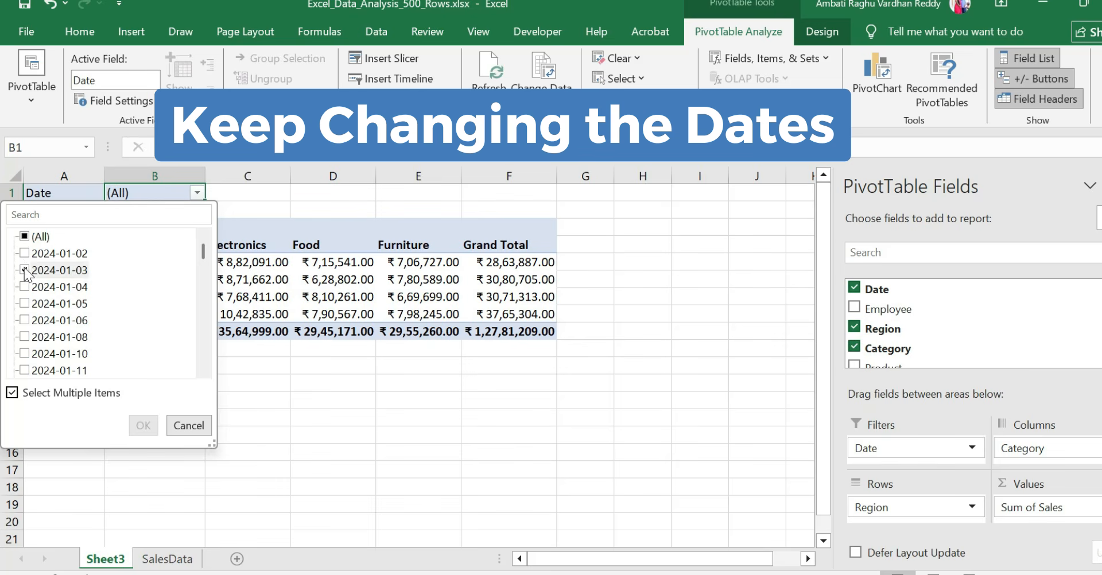
pyautogui.click(24, 269)
pyautogui.click(144, 426)
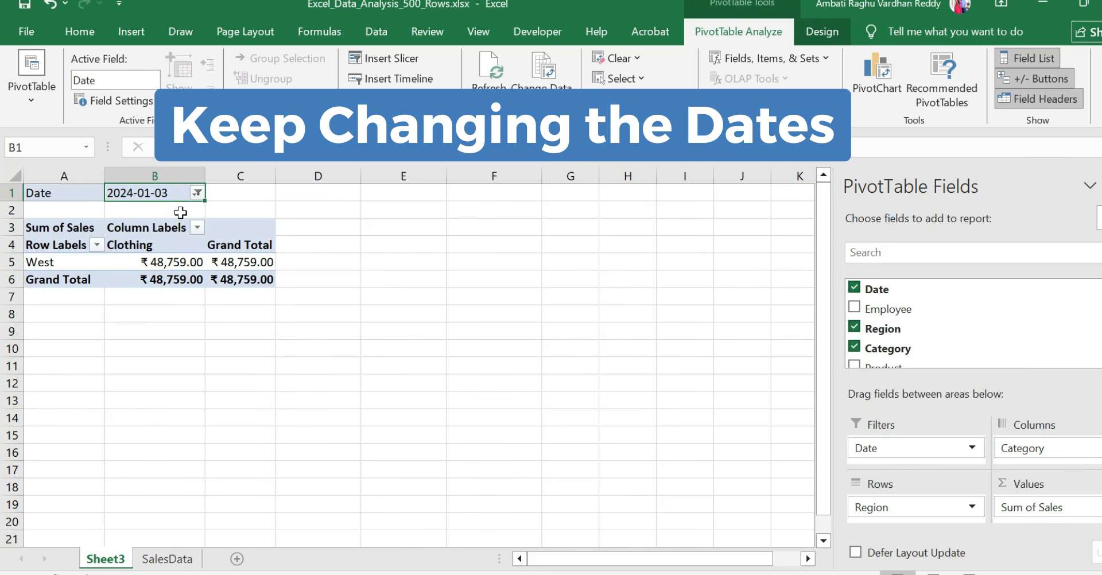
# Switch the pivot table's Date filter to only 2024-01-06 and restore it to all dates
pyautogui.click(197, 193)
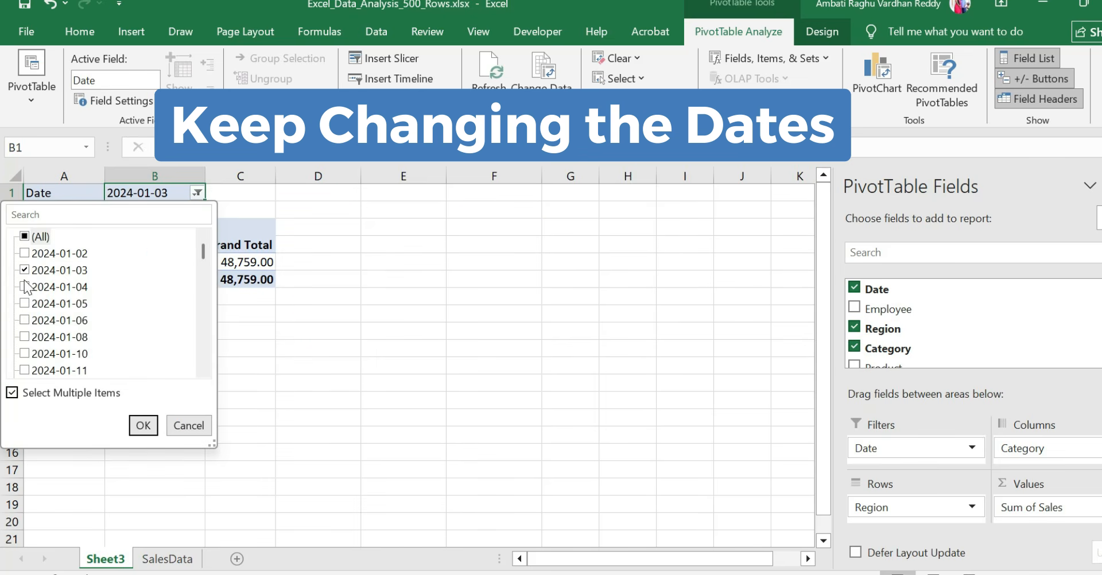
pyautogui.click(24, 269)
pyautogui.click(25, 319)
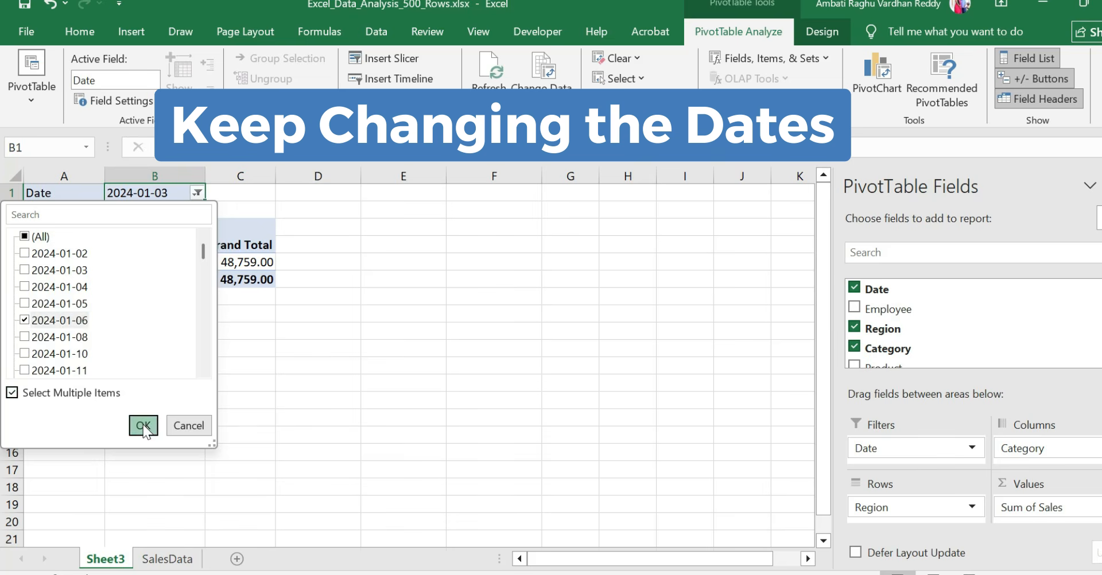
pyautogui.click(143, 425)
pyautogui.click(197, 194)
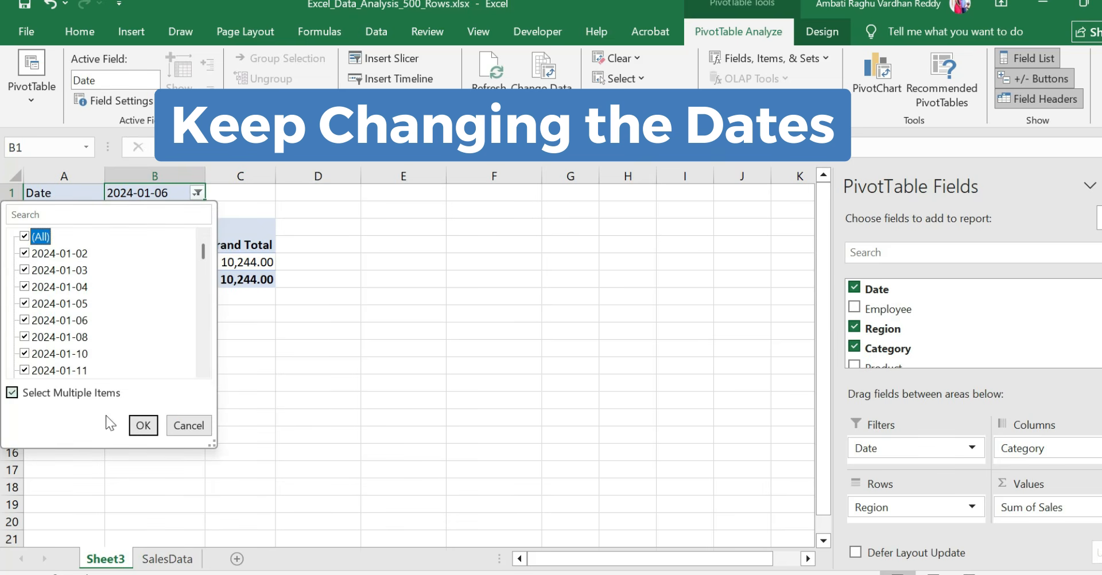
pyautogui.click(138, 426)
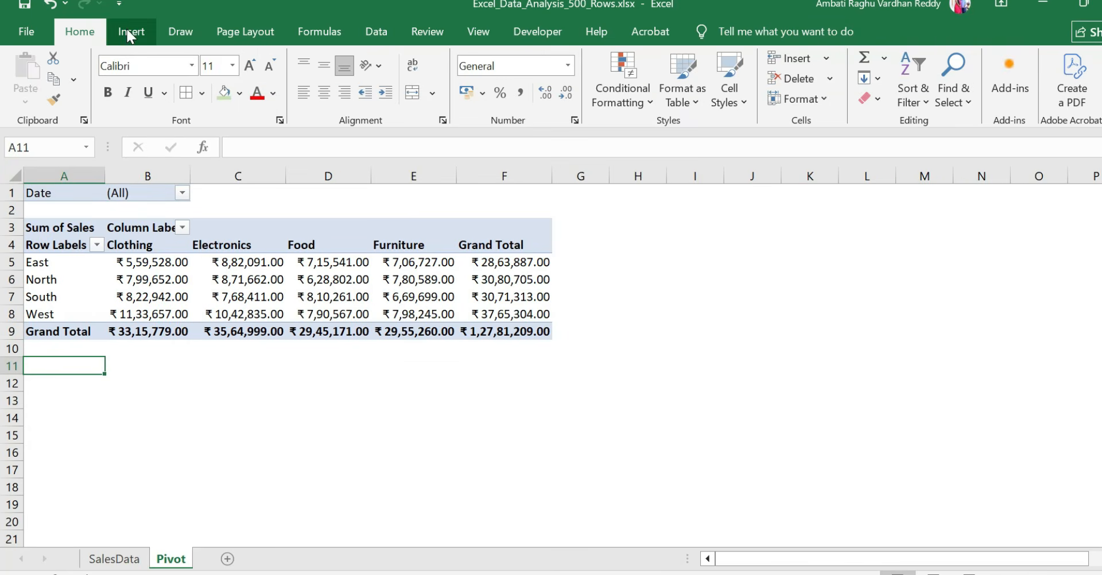
# Create a second PivotTable at cell A11 of the existing Pivot sheet, using the SalesData table Table2 as its source
pyautogui.click(130, 36)
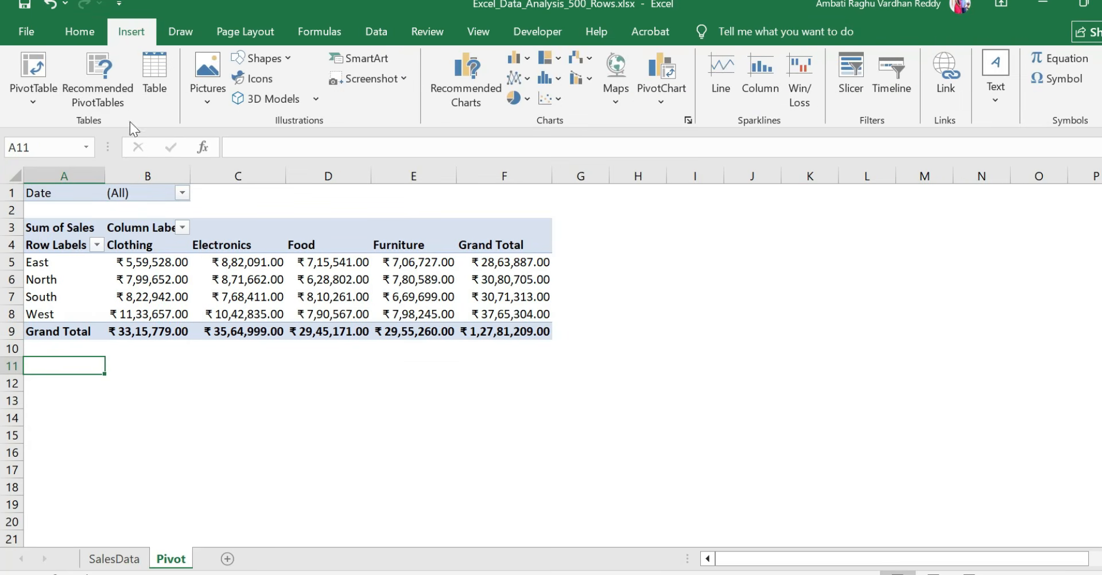
pyautogui.click(34, 72)
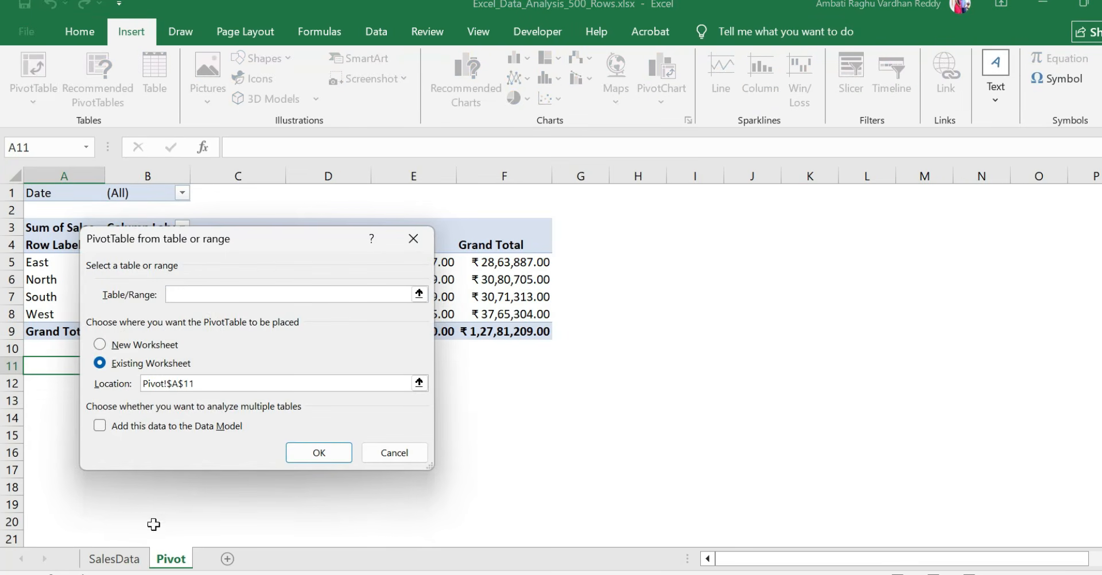
pyautogui.click(123, 558)
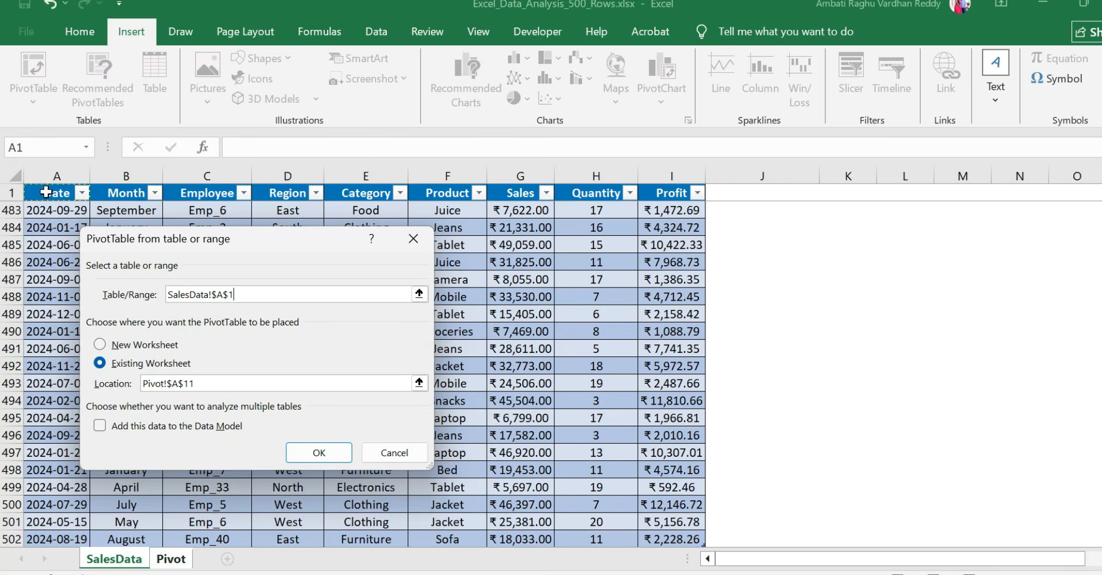
pyautogui.hotkey('ctrl', 'shift', 'Down')
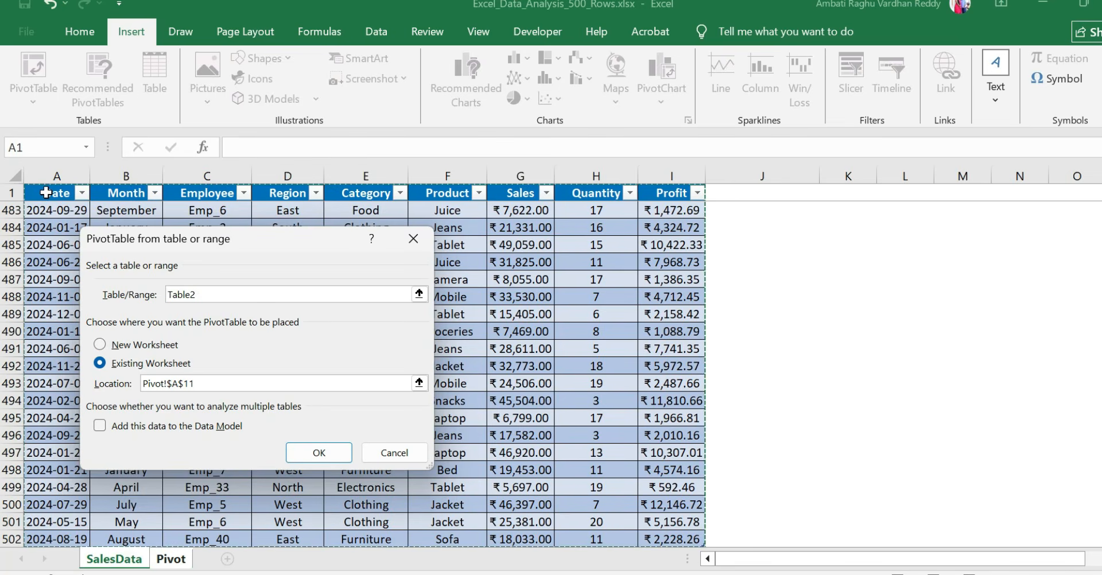
pyautogui.press('Return')
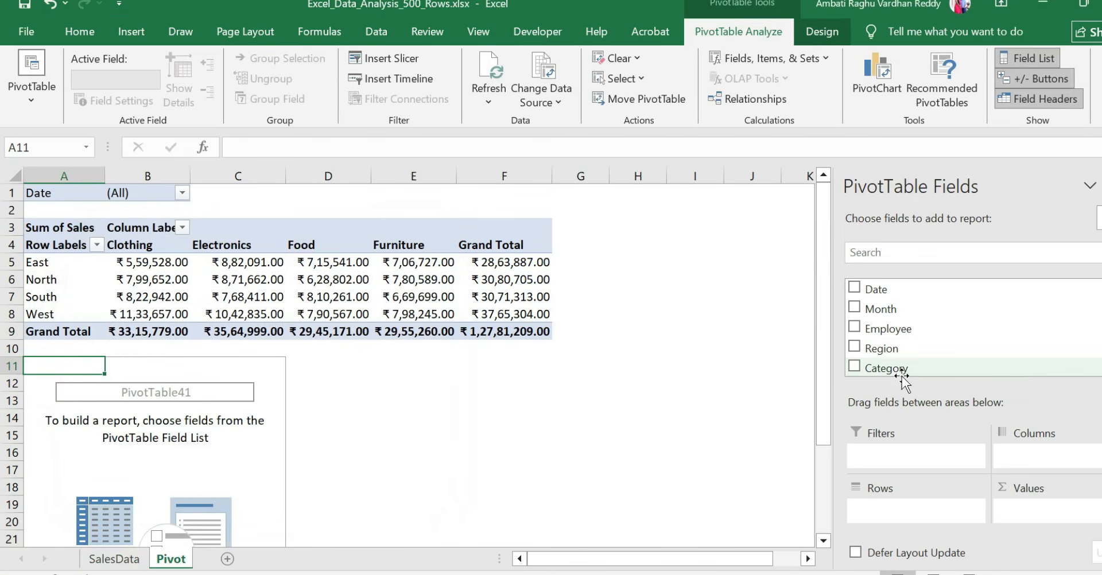
# Build the PivotTable at A11 with Region as its row field and Sales as its summed value
pyautogui.moveTo(894, 348); pyautogui.dragTo(898, 513)
pyautogui.scroll(-1, 880, 347)
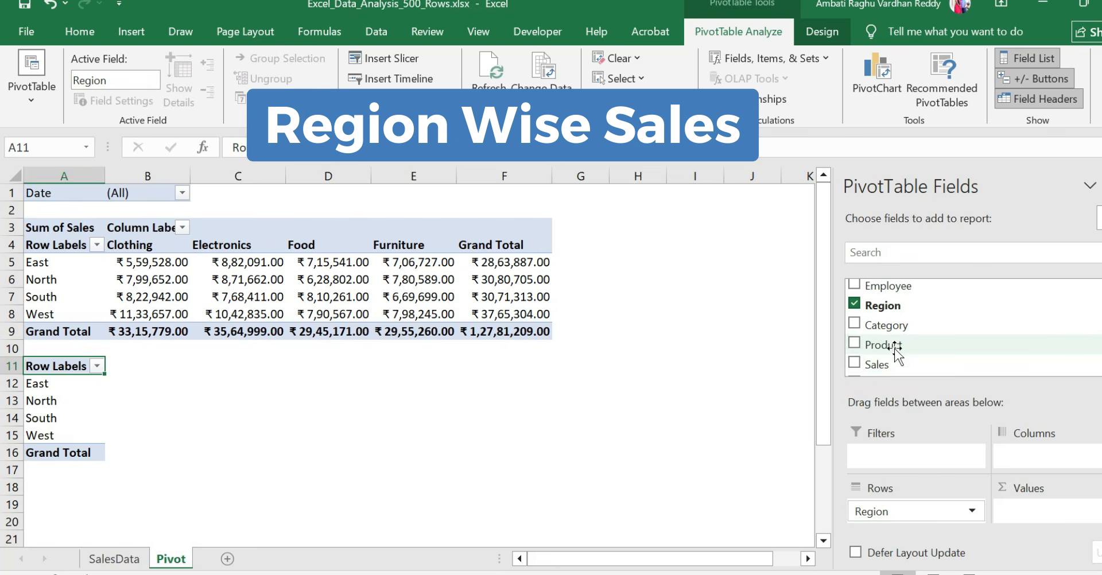
pyautogui.moveTo(877, 363); pyautogui.dragTo(1027, 511)
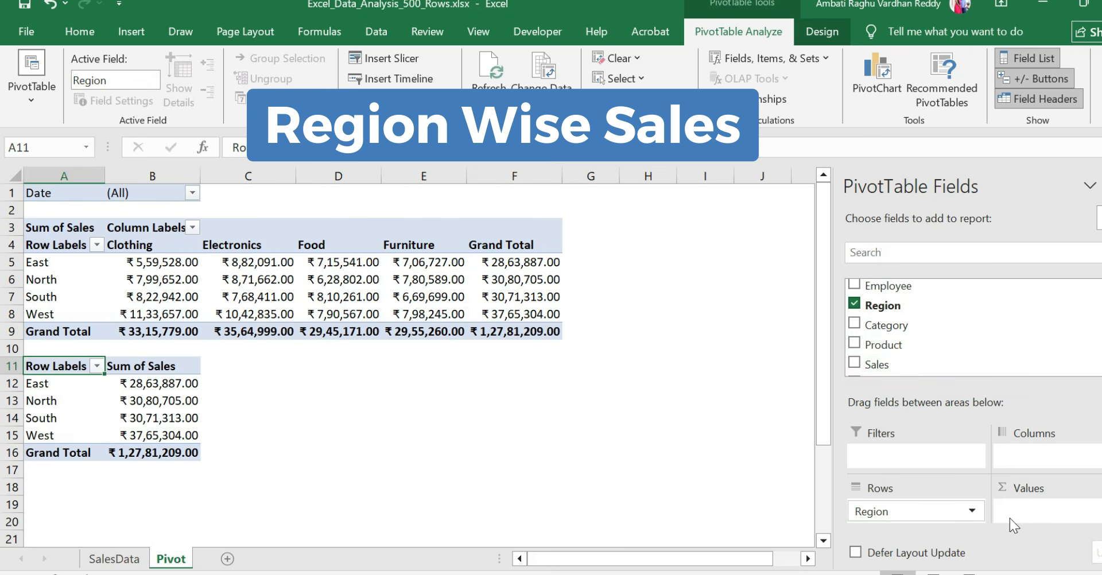
# Create another PivotTable at cell D11 of the existing Pivot sheet, using the SalesData table as its source
pyautogui.click(259, 371)
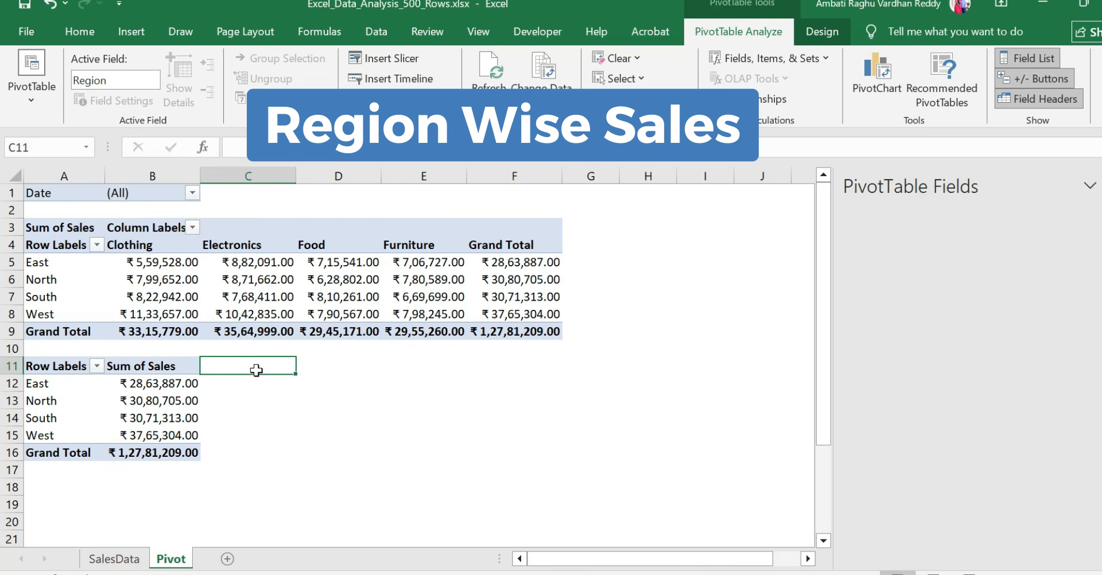
pyautogui.click(320, 368)
pyautogui.click(131, 32)
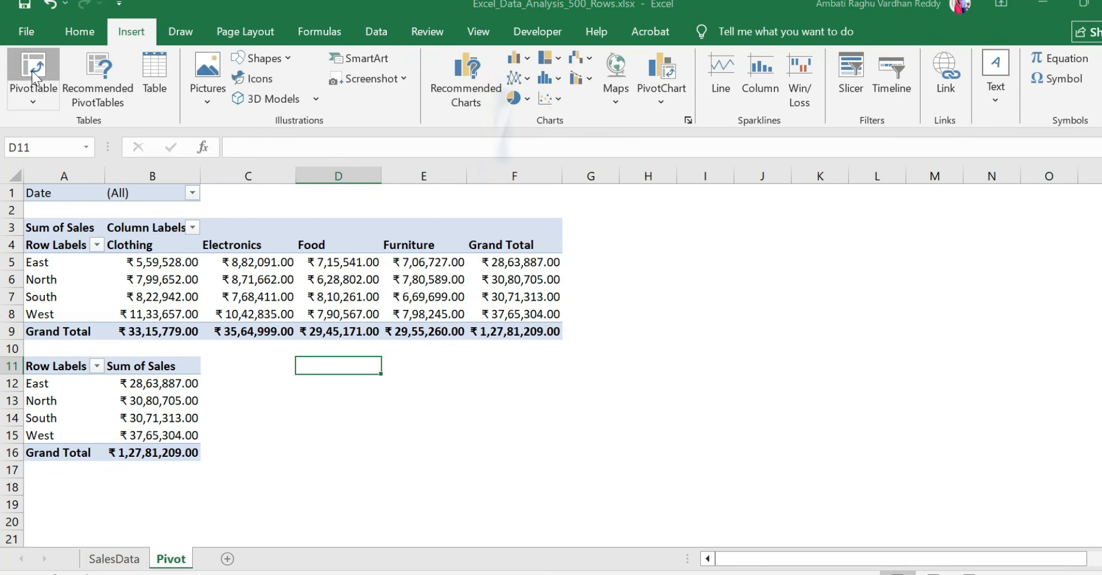
pyautogui.click(32, 70)
pyautogui.click(113, 558)
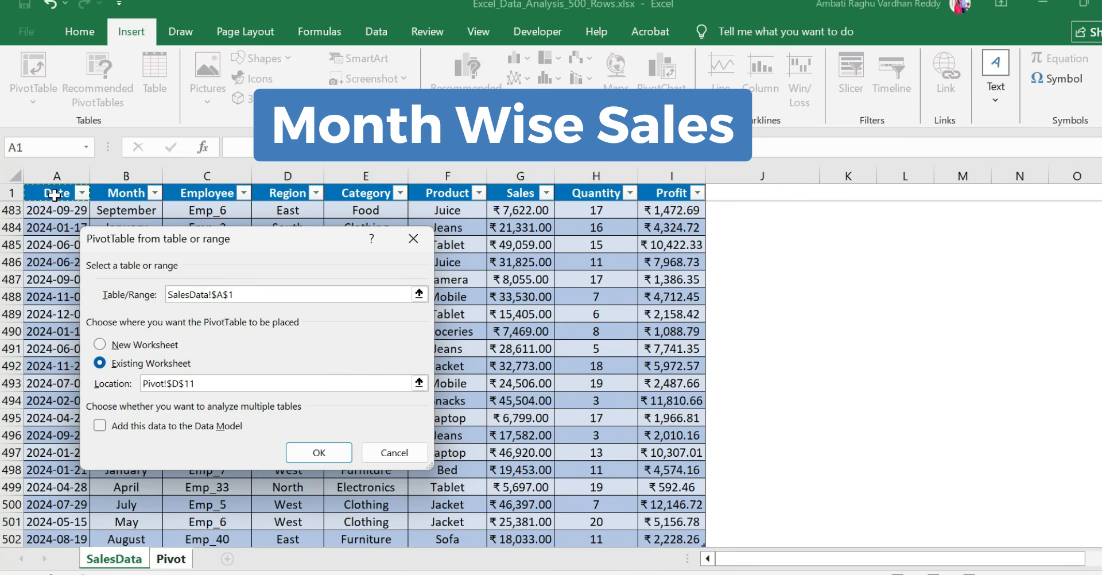
pyautogui.press('Return')
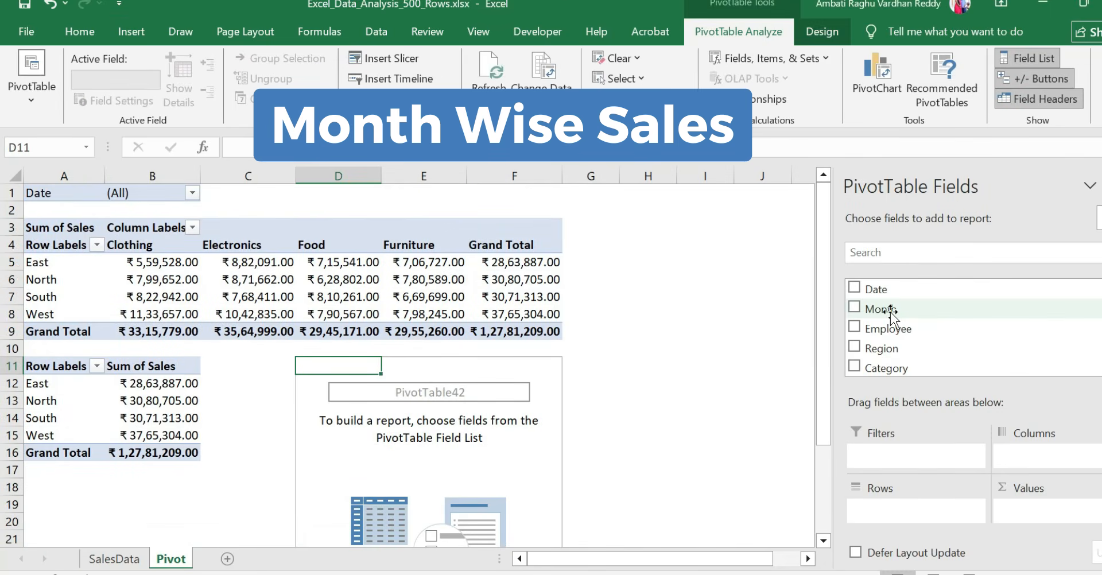
# Add Month as rows and Sales as values to the PivotTable at D11, and autofit column D
pyautogui.moveTo(890, 314); pyautogui.dragTo(895, 514)
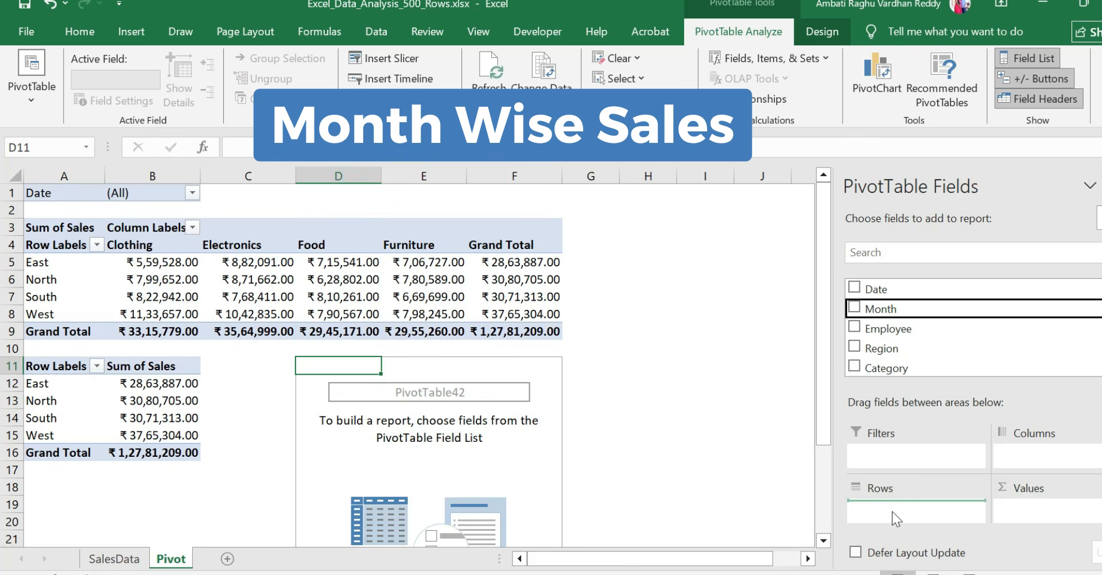
pyautogui.scroll(-2, 872, 321)
pyautogui.moveTo(878, 364); pyautogui.dragTo(1010, 508)
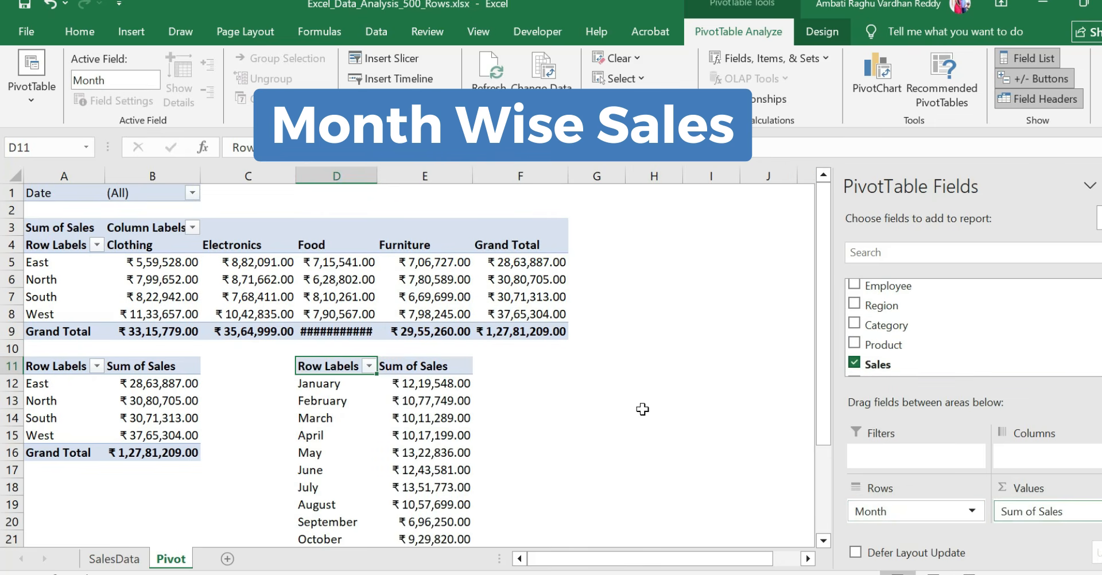
pyautogui.doubleClick(379, 179)
# Create another PivotTable at cell G11 of the existing Pivot sheet, using the SalesData table Table2 as its source
pyautogui.click(575, 367)
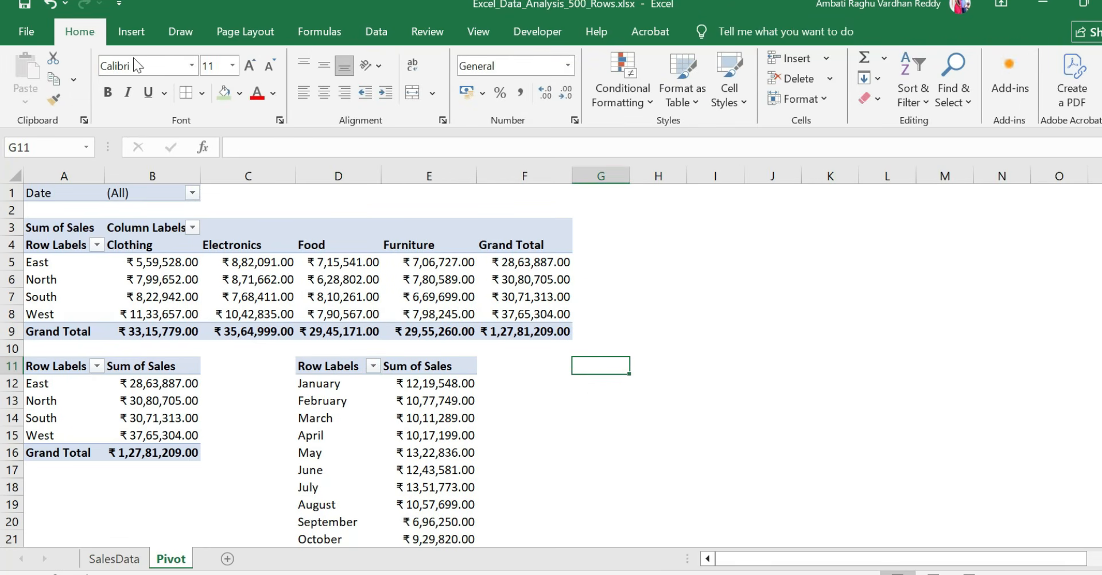
pyautogui.click(131, 33)
pyautogui.click(37, 66)
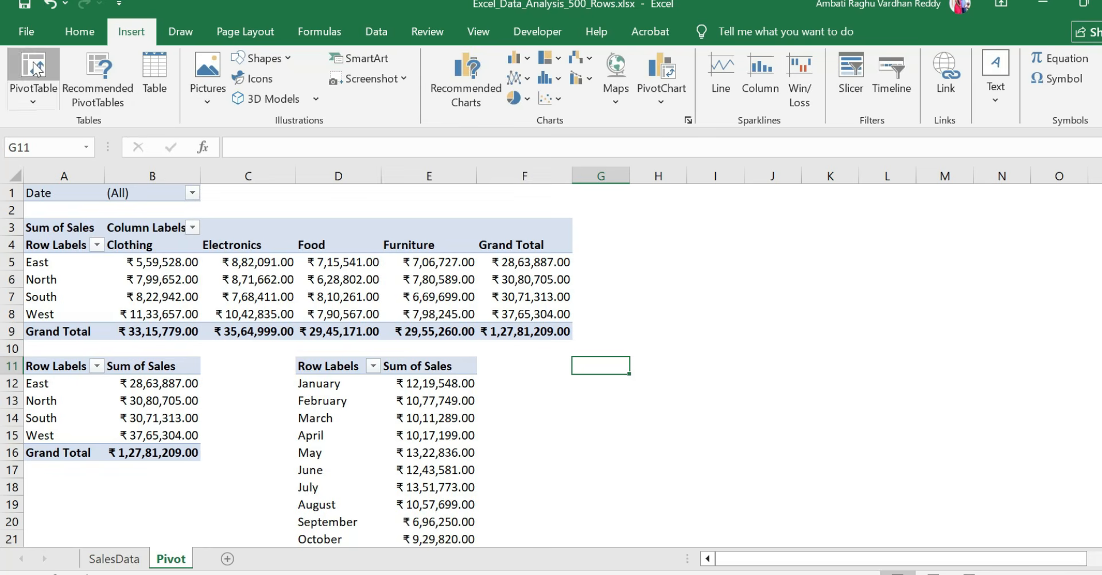
pyautogui.click(126, 557)
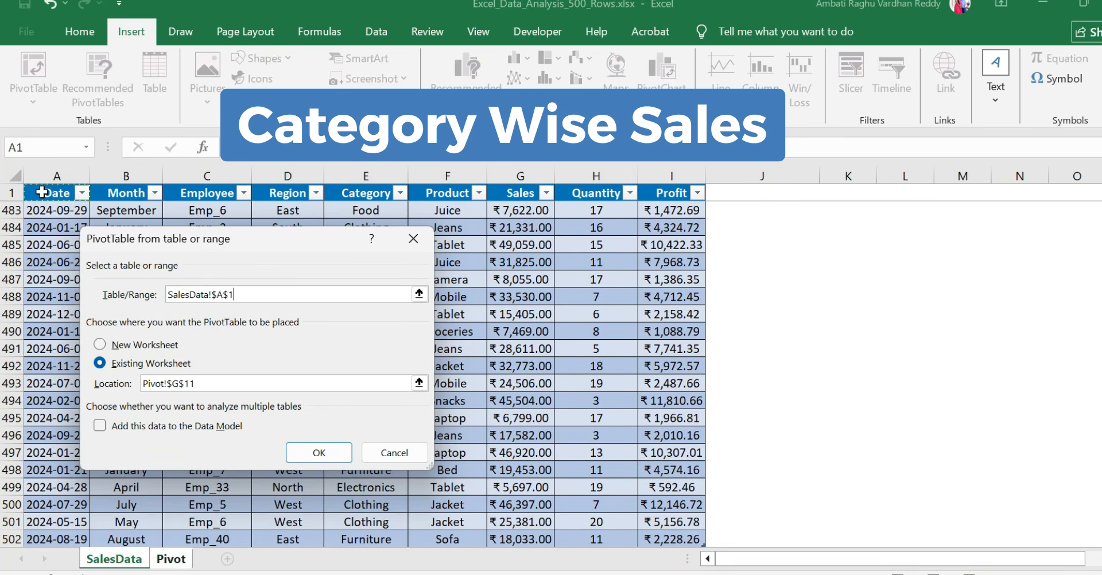
pyautogui.hotkey('ctrl', 'shift', 'Right')
pyautogui.hotkey('ctrl', 'shift', 'Down')
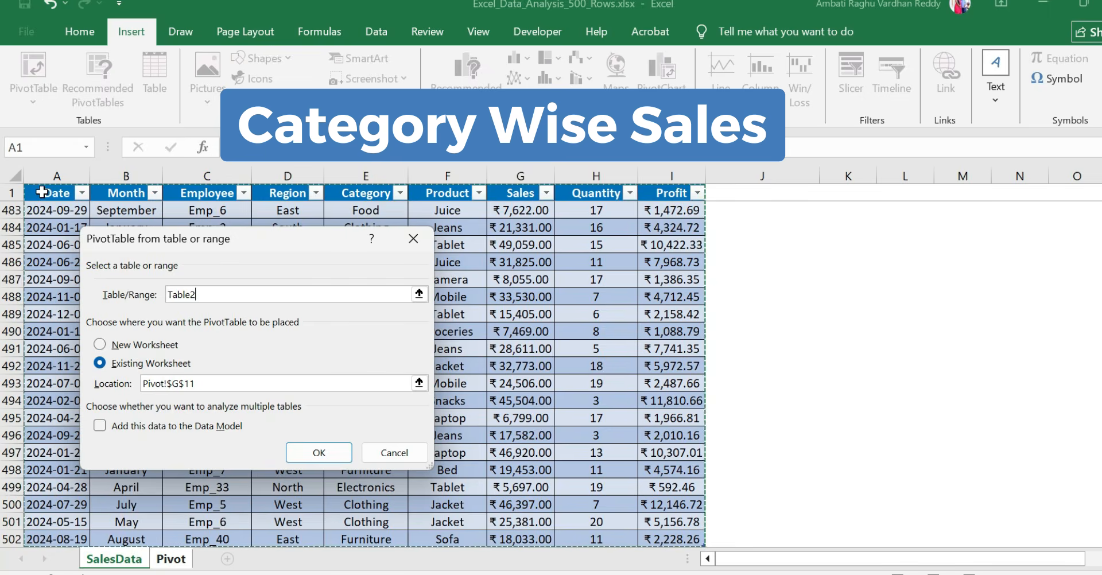
pyautogui.press('Return')
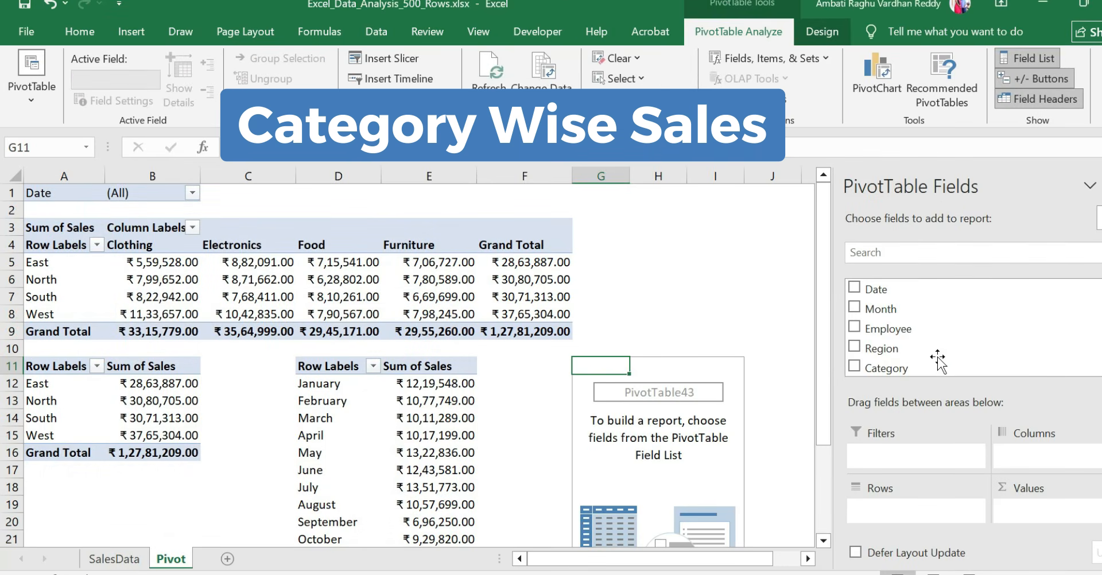
# Add Category as rows and Sales as values to the PivotTable at G11, and hide the field list
pyautogui.scroll(-1, 918, 344)
pyautogui.moveTo(883, 325); pyautogui.dragTo(918, 508)
pyautogui.moveTo(876, 364); pyautogui.dragTo(1033, 513)
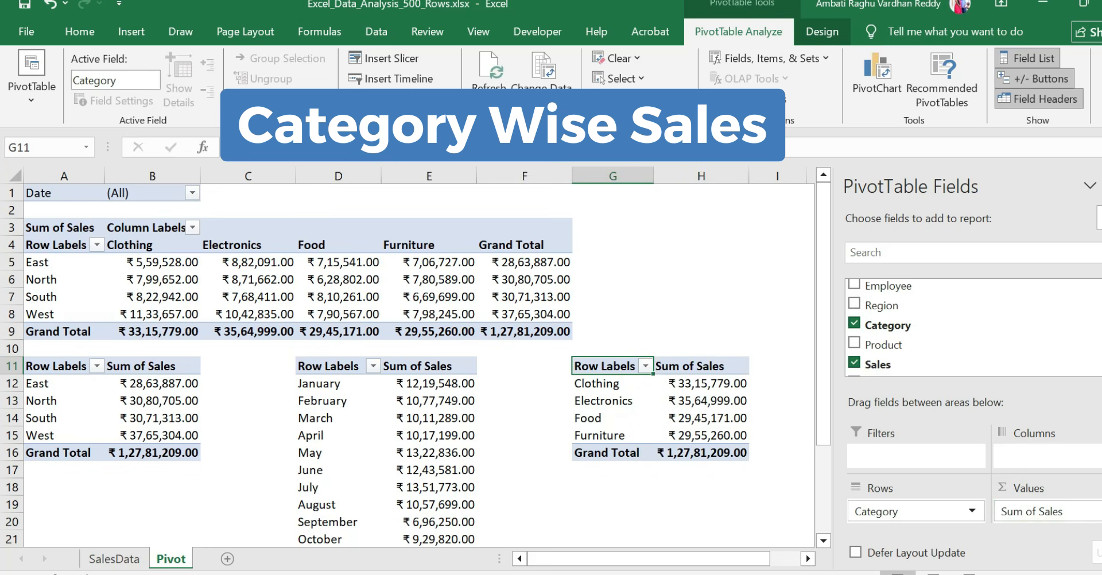
pyautogui.click(1027, 58)
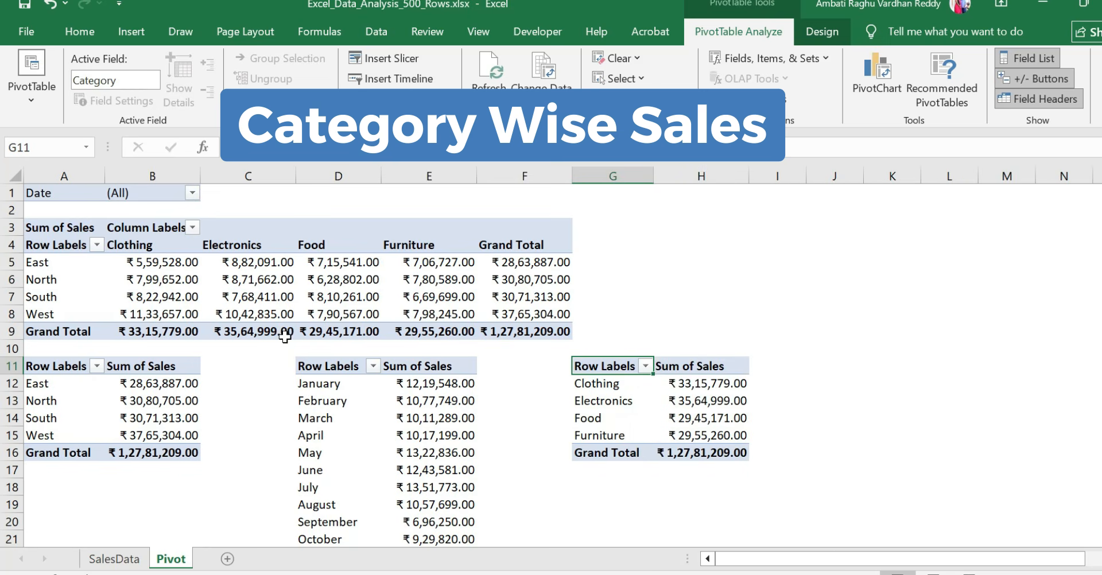
# Rename the row label header in cell A11 to Region
pyautogui.doubleClick(71, 369)
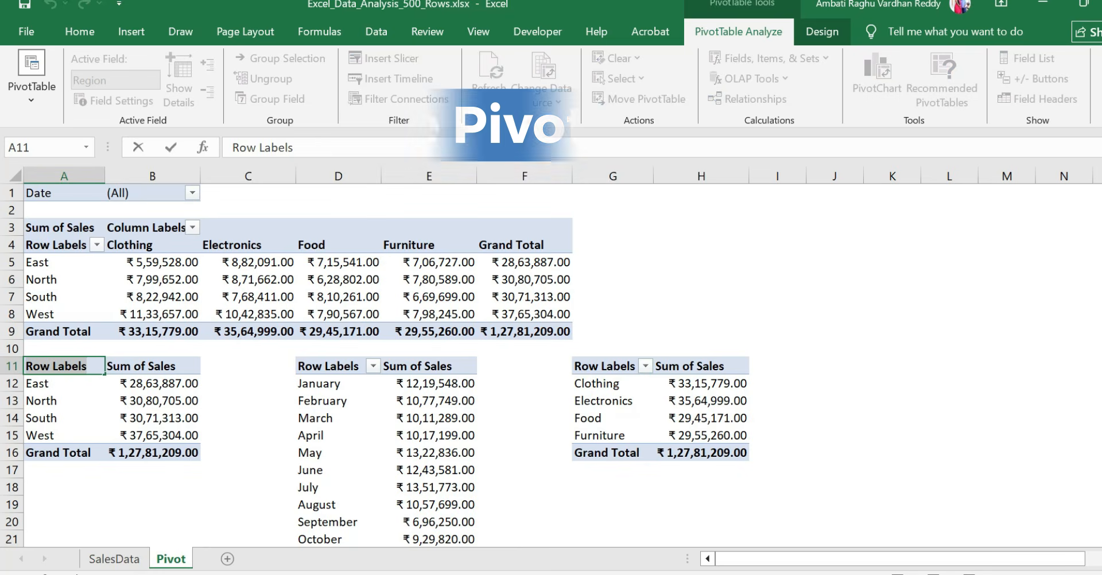
pyautogui.write('Region')
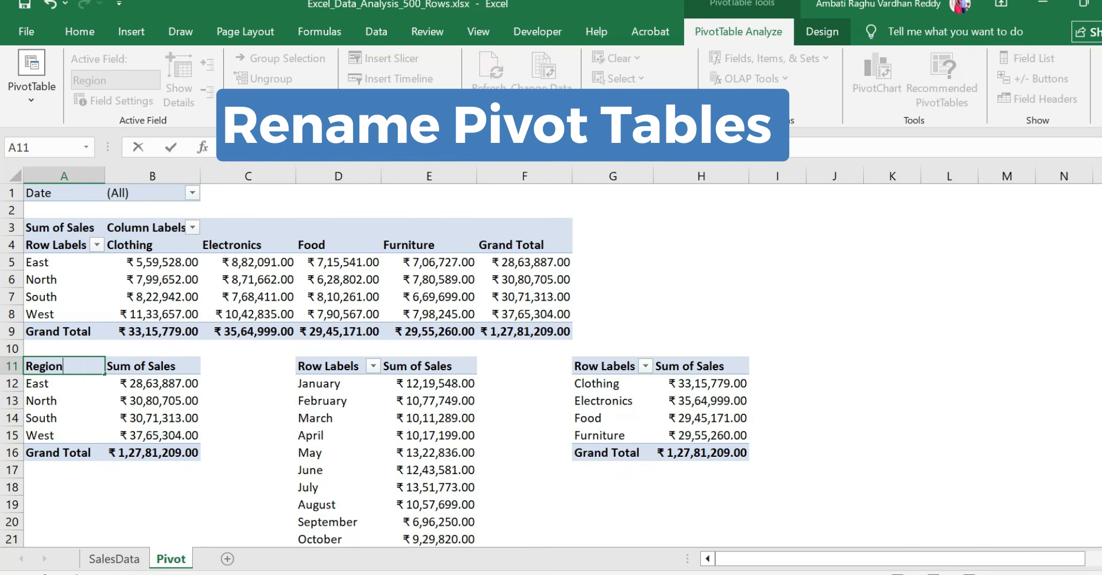
pyautogui.click(353, 435)
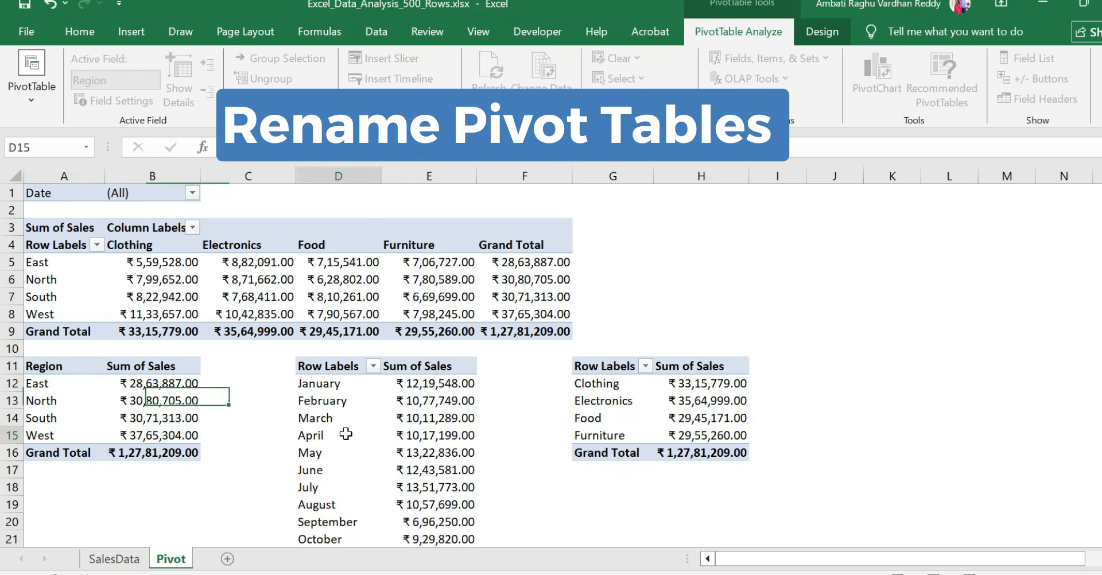
# Rename the row label header of the monthly PivotTable in cell D11 to Month
pyautogui.click(337, 365)
pyautogui.doubleClick(337, 366)
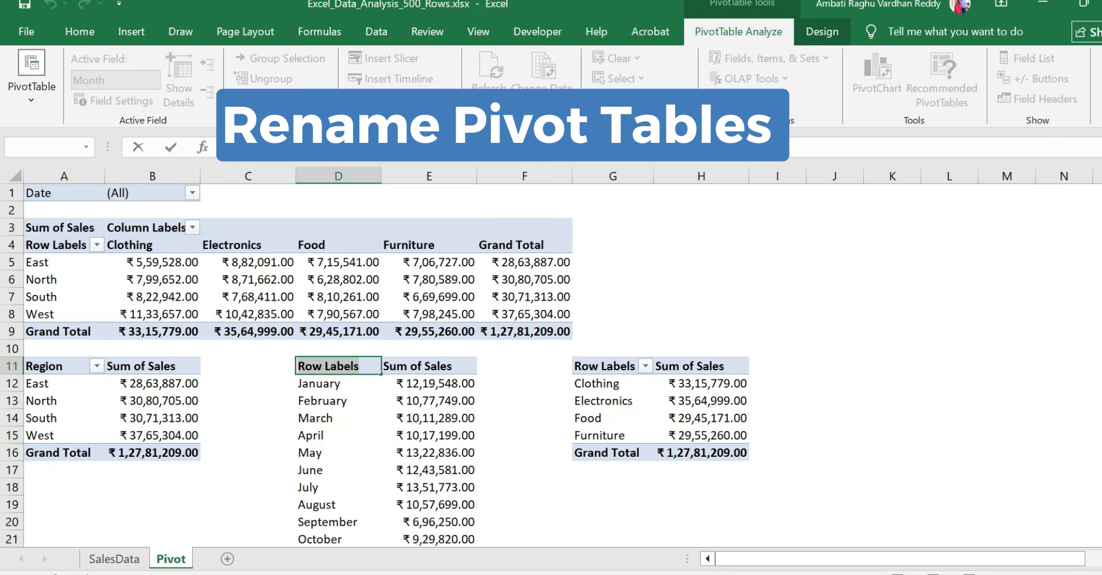
pyautogui.write('M')
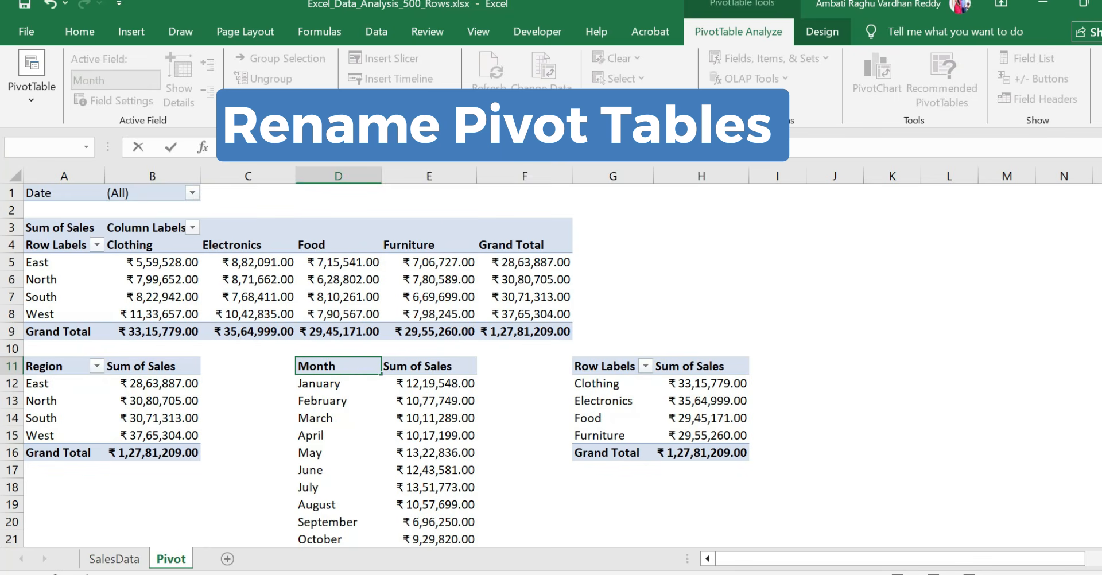
pyautogui.write('onth')
# Rename the row label header of the PivotTable in cell G11 to Category
pyautogui.click(622, 383)
pyautogui.click(602, 366)
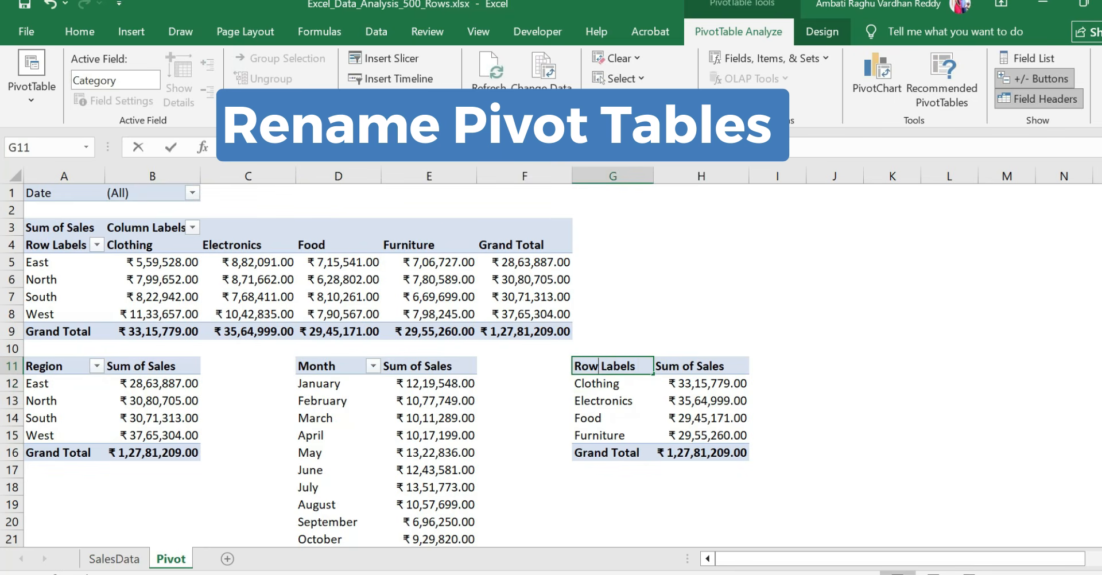
pyautogui.doubleClick(602, 365)
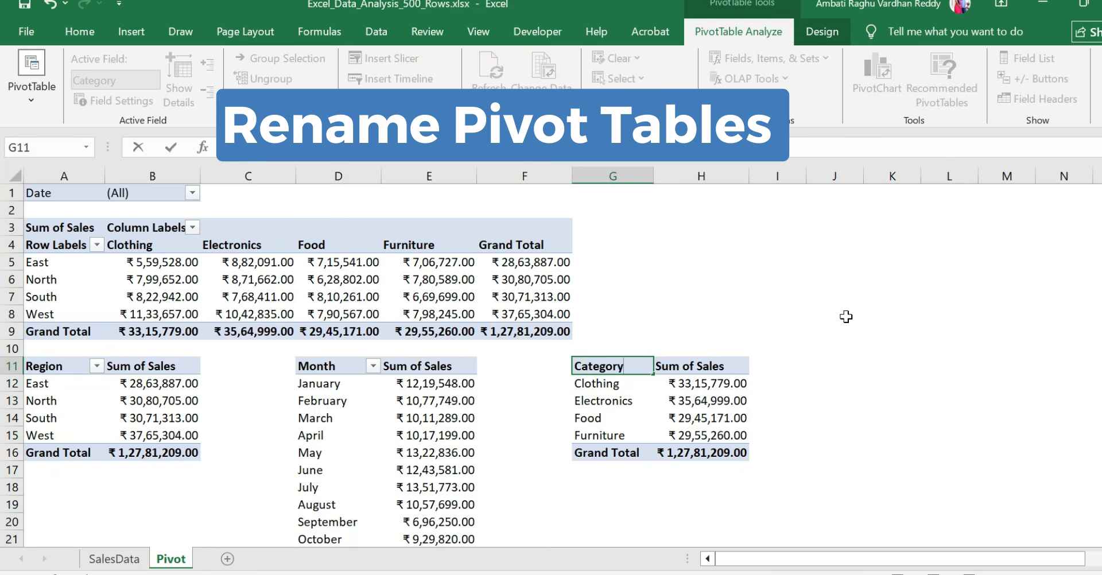
pyautogui.click(824, 302)
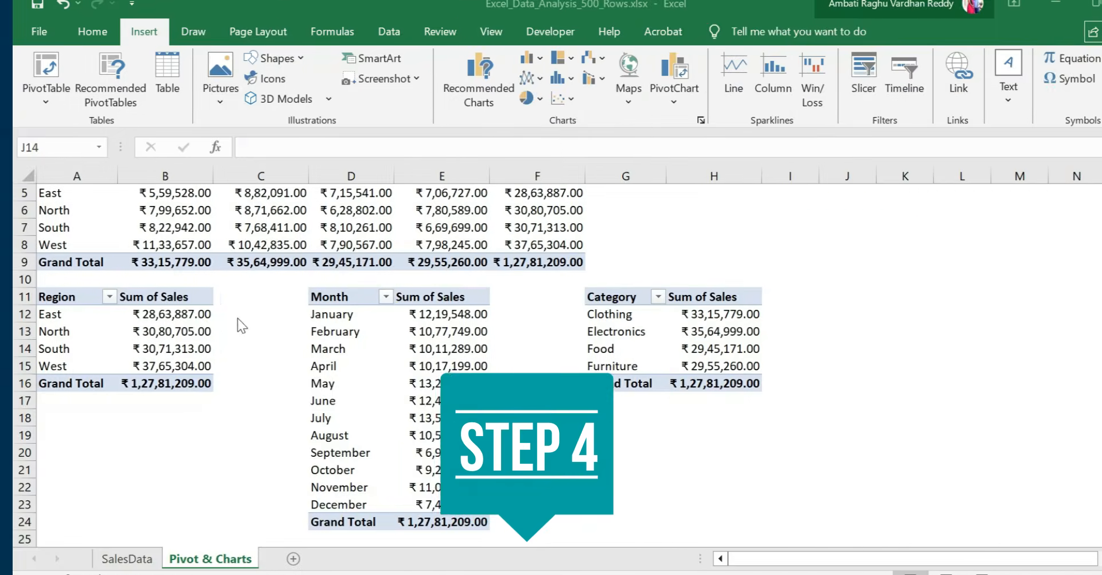
# Insert a Clustered Column chart from the Region PivotTable in A11:B16
pyautogui.click(56, 296)
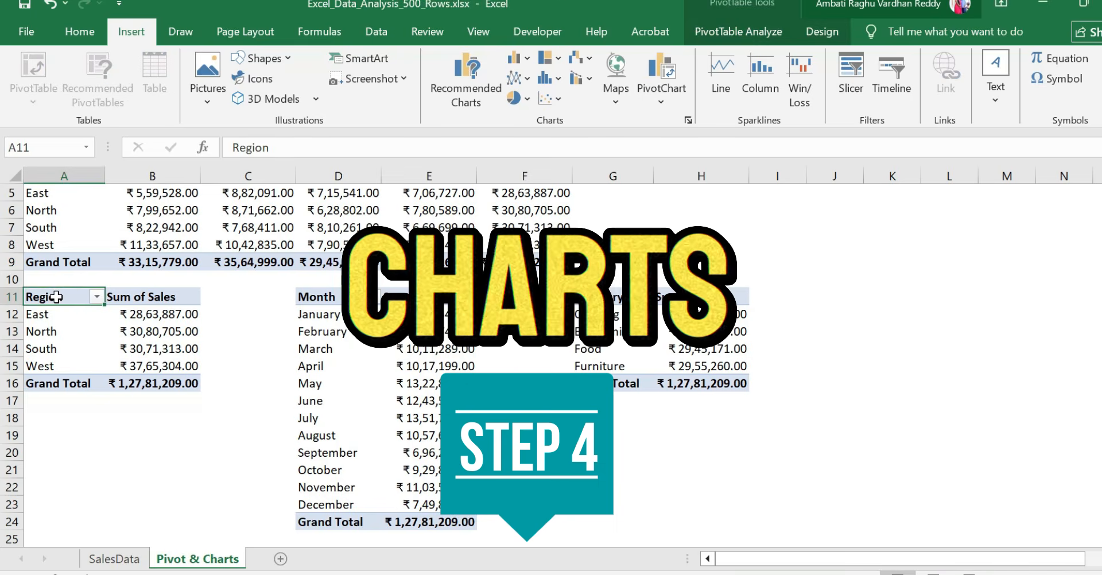
pyautogui.moveTo(56, 297); pyautogui.dragTo(168, 383)
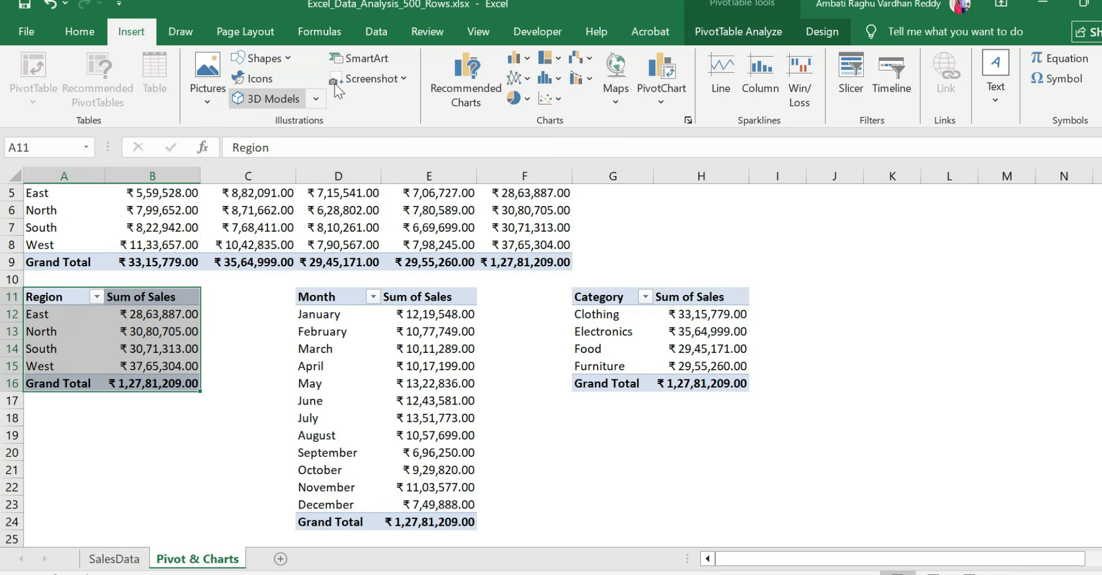
pyautogui.click(479, 81)
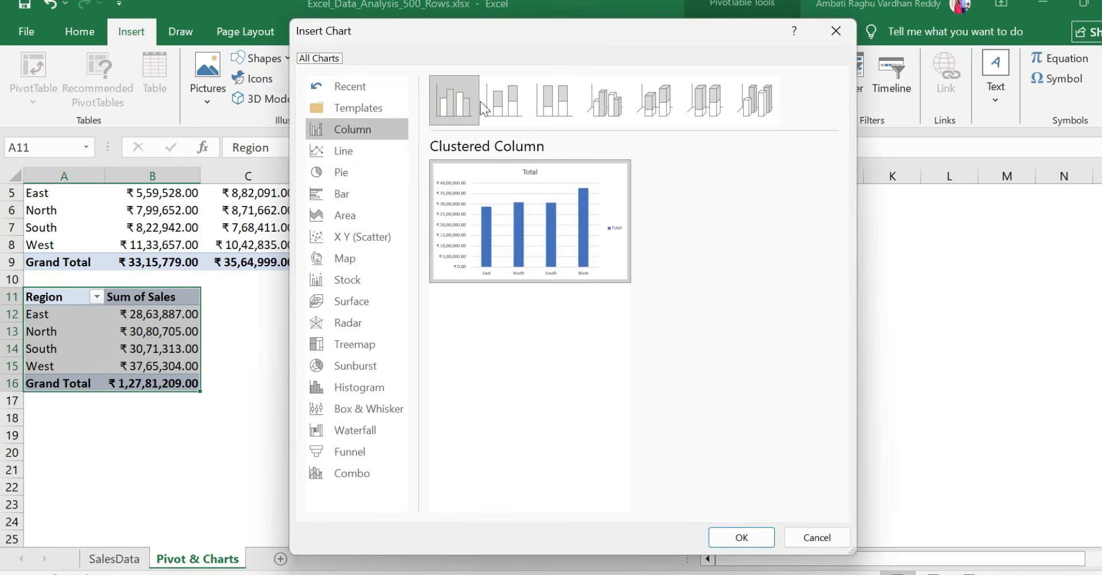
pyautogui.moveTo(503, 234)
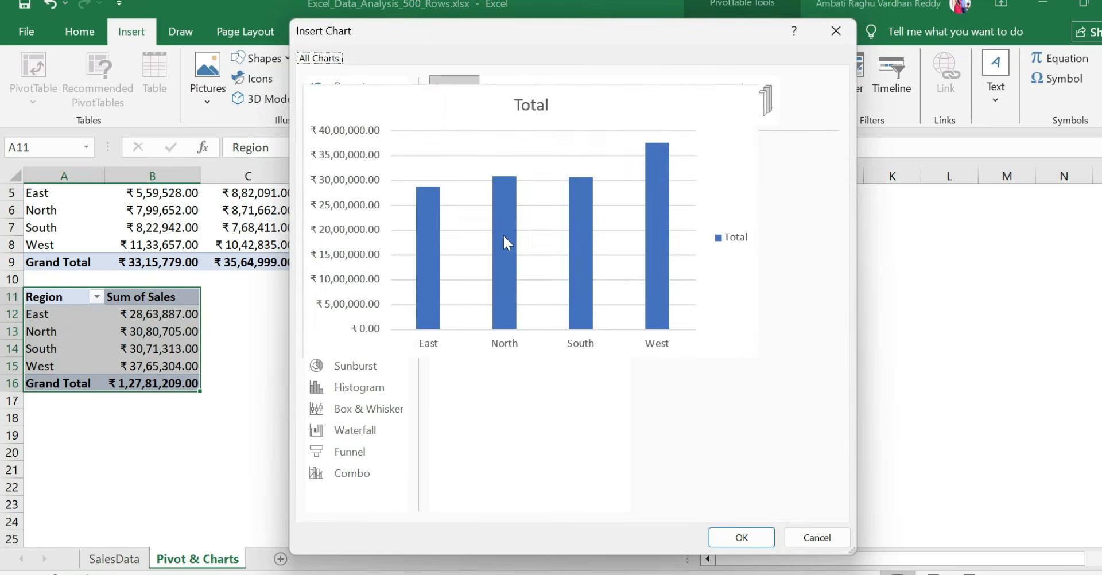
pyautogui.click(749, 544)
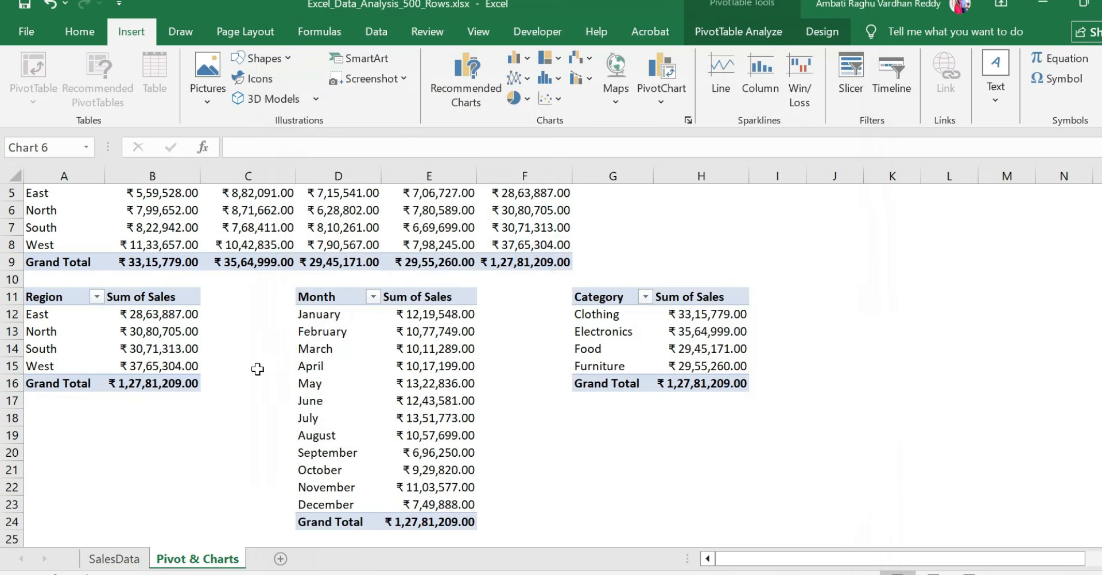
# Move the Region column chart below the PivotTables, starting at column A around row 27
pyautogui.scroll(-2, 389, 384)
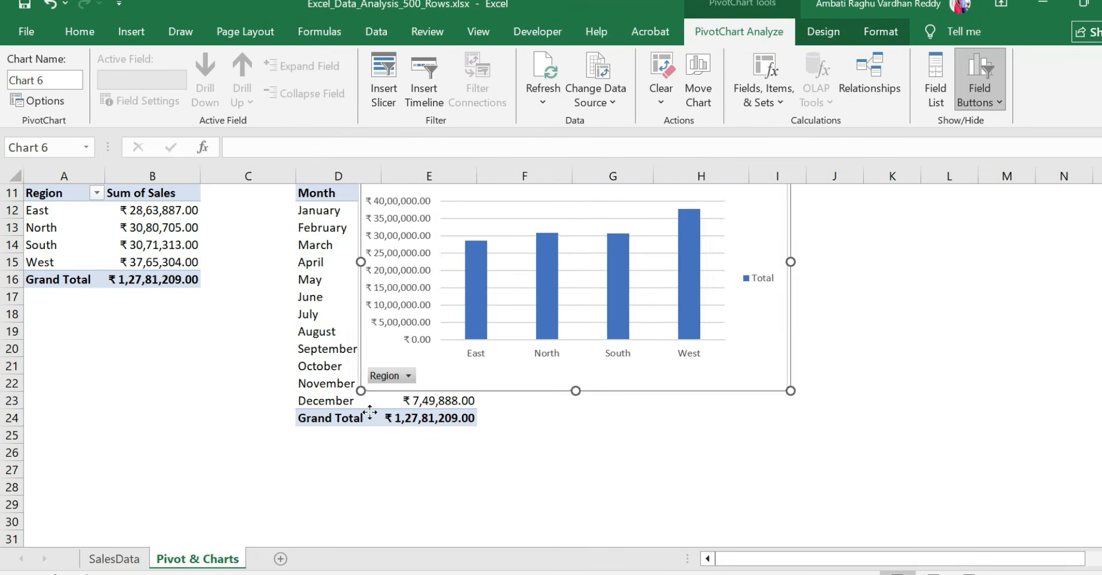
pyautogui.moveTo(452, 368); pyautogui.dragTo(81, 526)
pyautogui.scroll(-3, 413, 483)
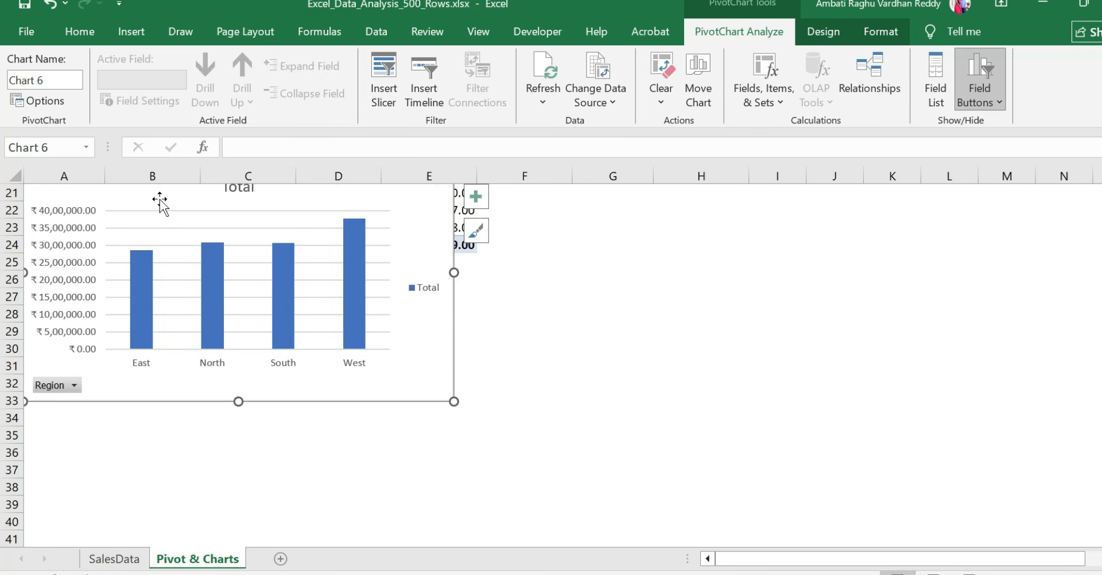
pyautogui.moveTo(160, 203); pyautogui.dragTo(143, 344)
# Insert a basic 2-D line chart from the Month PivotTable in D11:E24
pyautogui.scroll(3, 553, 269)
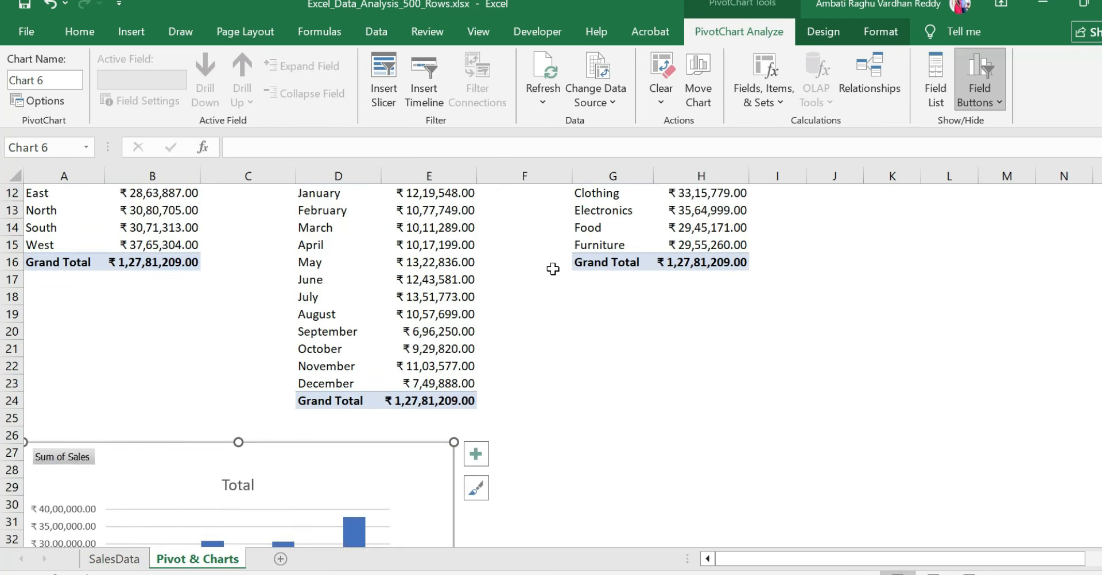
pyautogui.scroll(2, 553, 268)
pyautogui.click(317, 281)
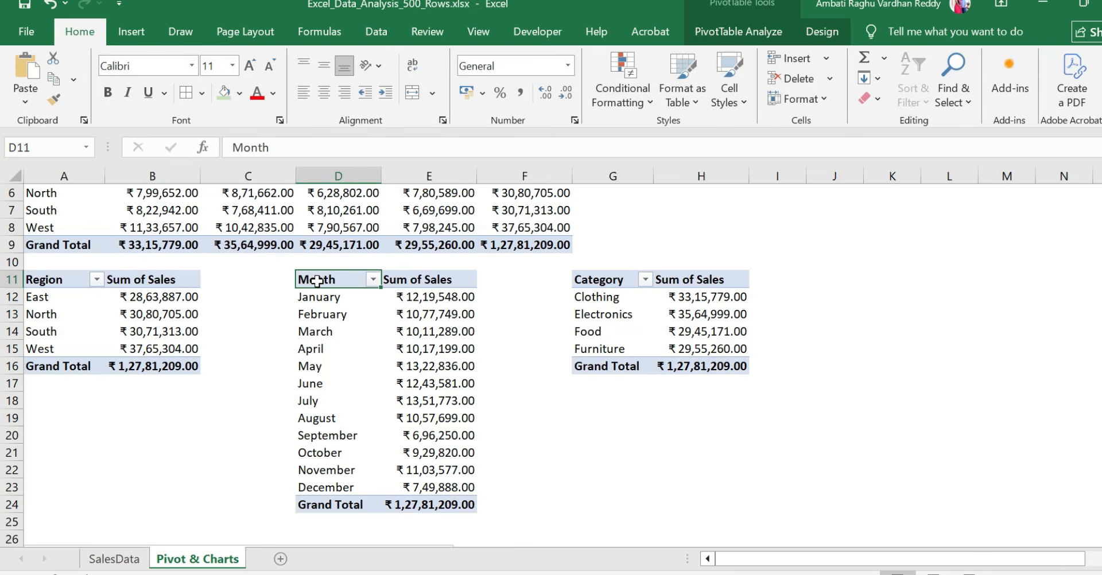
pyautogui.hotkey('ctrl', 'shift', 'Right')
pyautogui.hotkey('ctrl', 'shift', 'Down')
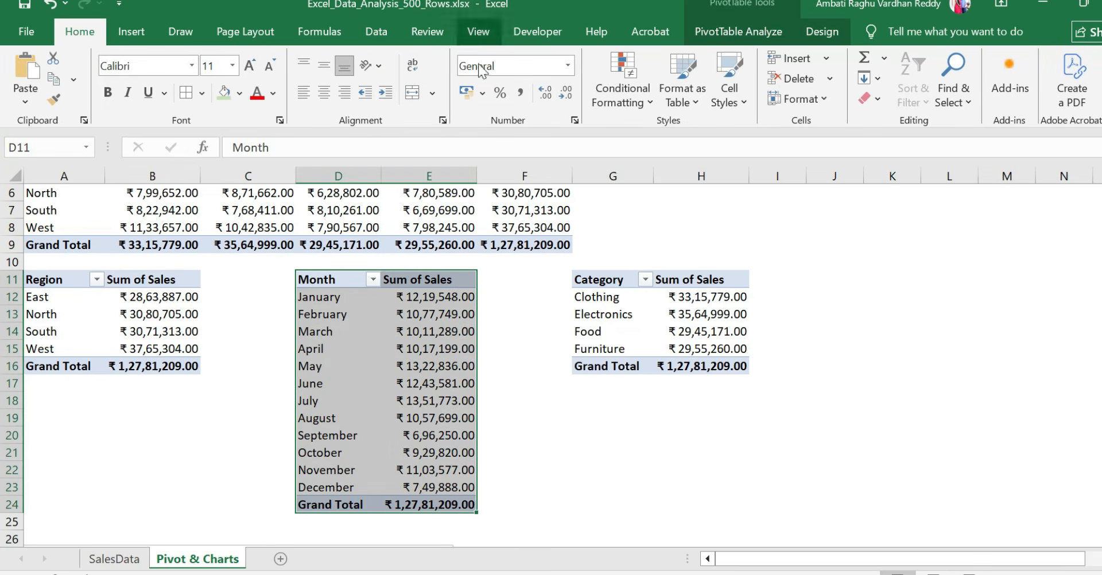
pyautogui.click(132, 32)
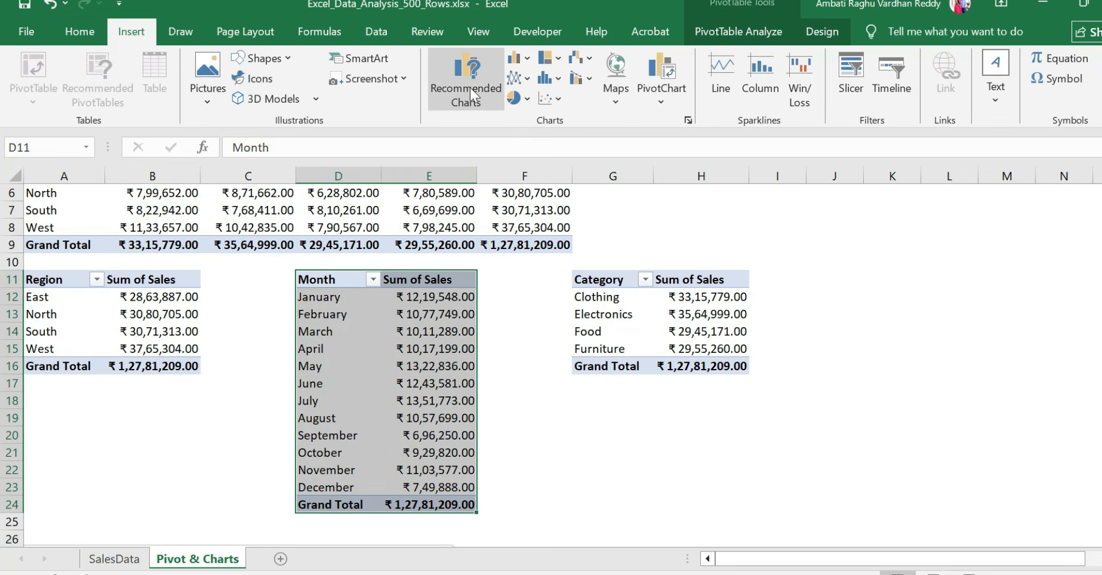
pyautogui.click(518, 75)
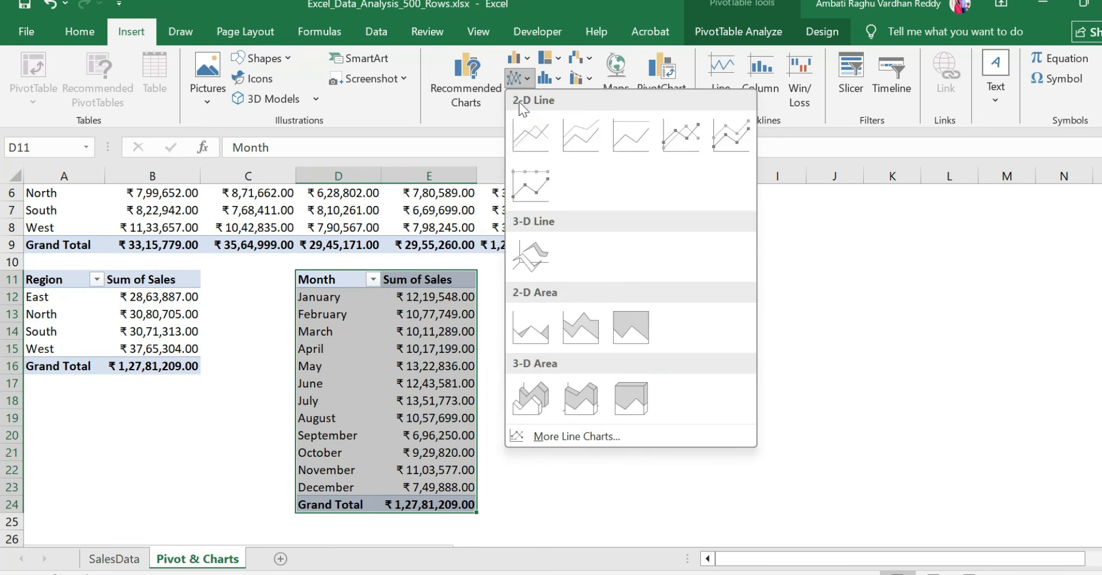
pyautogui.click(526, 148)
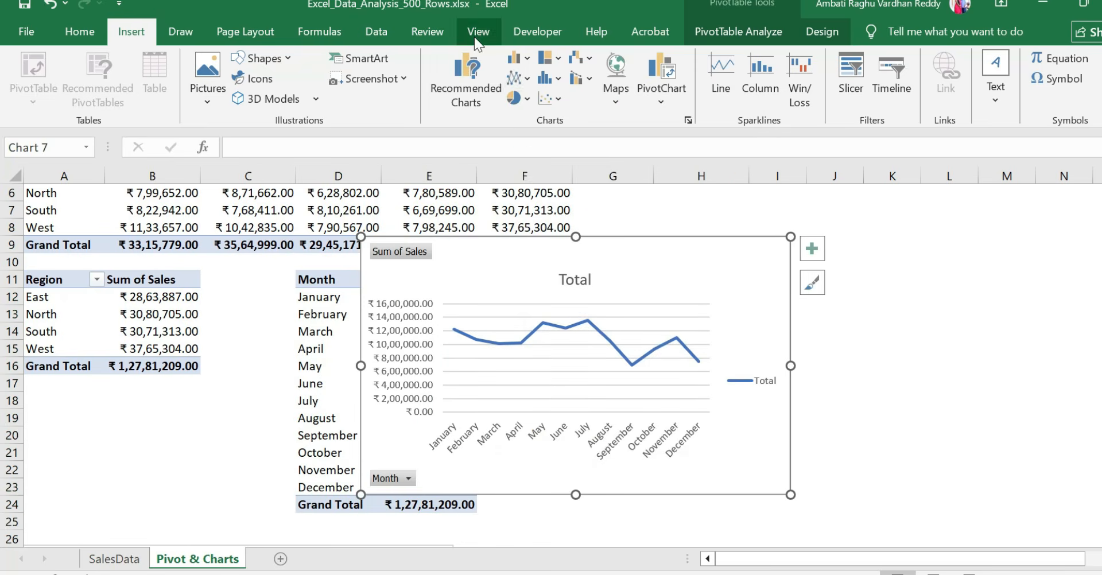
# Move the Month line chart below the PivotTables, directly beside the Region column chart
pyautogui.moveTo(529, 256); pyautogui.dragTo(556, 427)
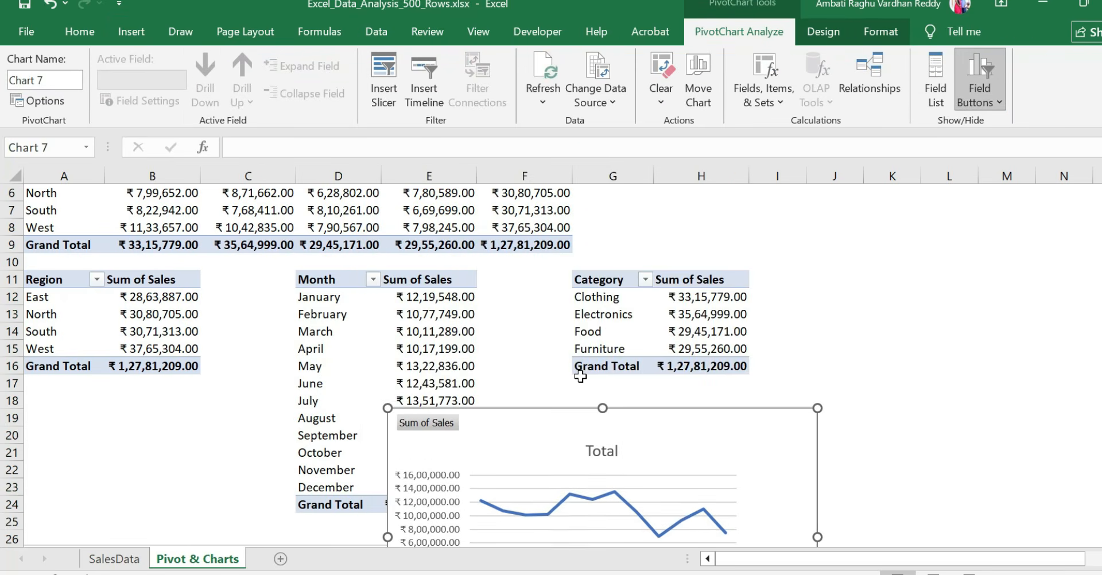
pyautogui.scroll(-5, 581, 376)
pyautogui.moveTo(534, 201); pyautogui.dragTo(609, 339)
# Insert a 3-D pie chart from the Category PivotTable in G11:H16
pyautogui.scroll(5, 691, 266)
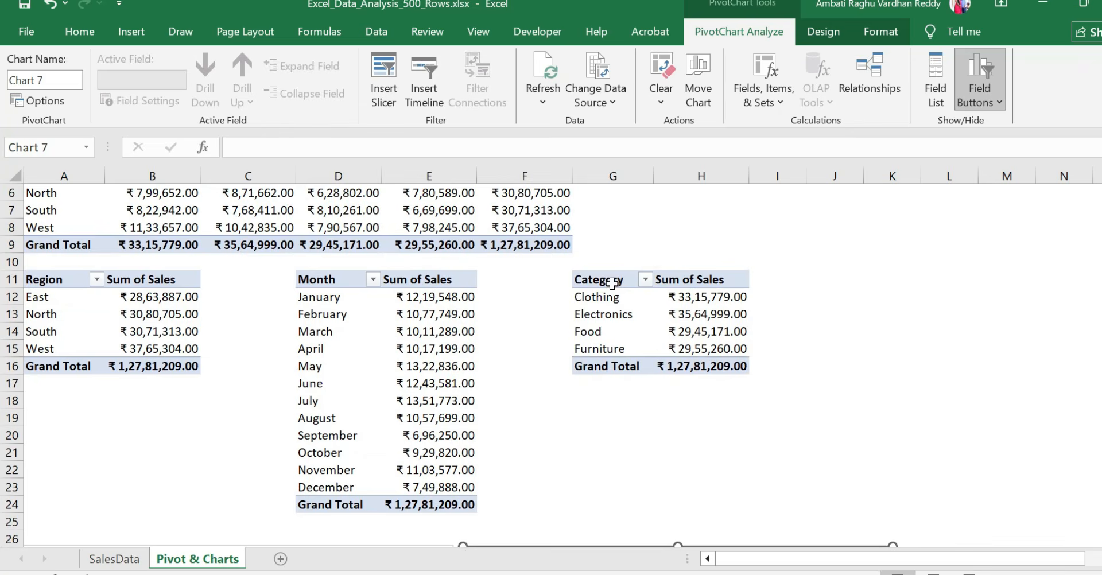
pyautogui.moveTo(612, 282); pyautogui.dragTo(702, 368)
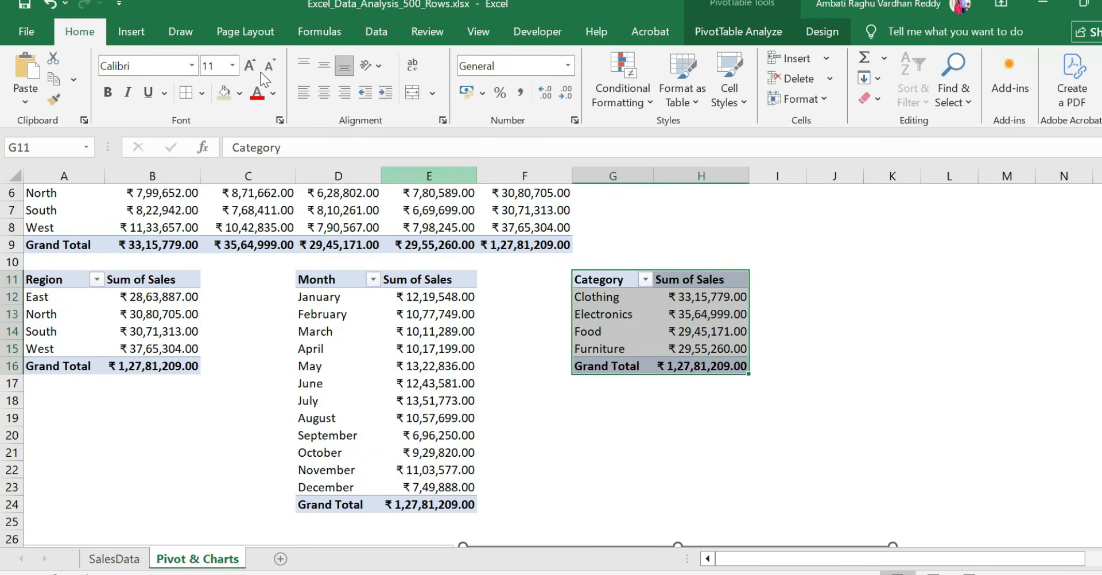
pyautogui.click(144, 36)
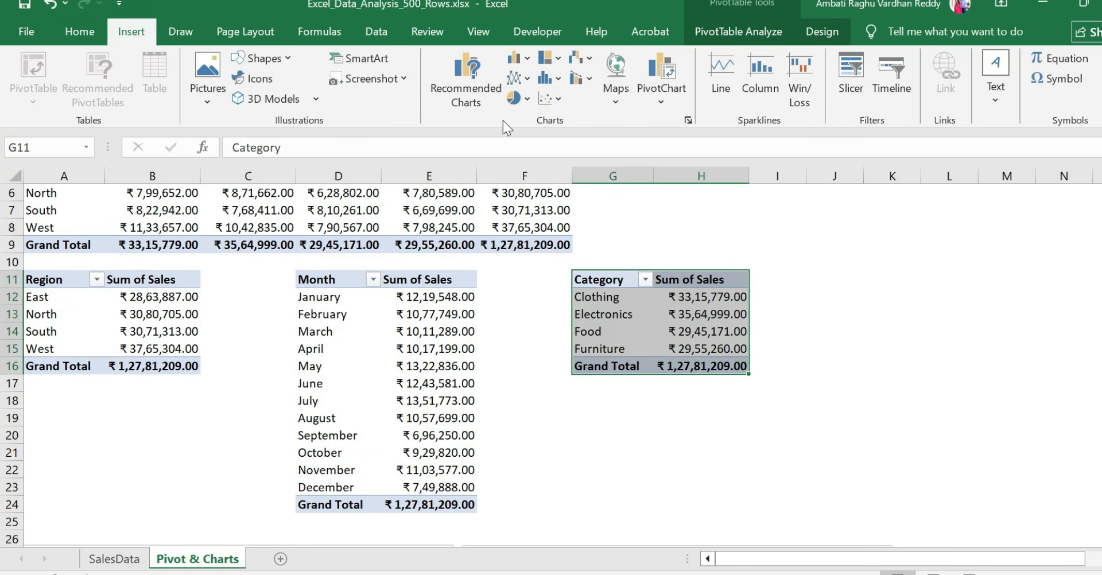
pyautogui.click(512, 99)
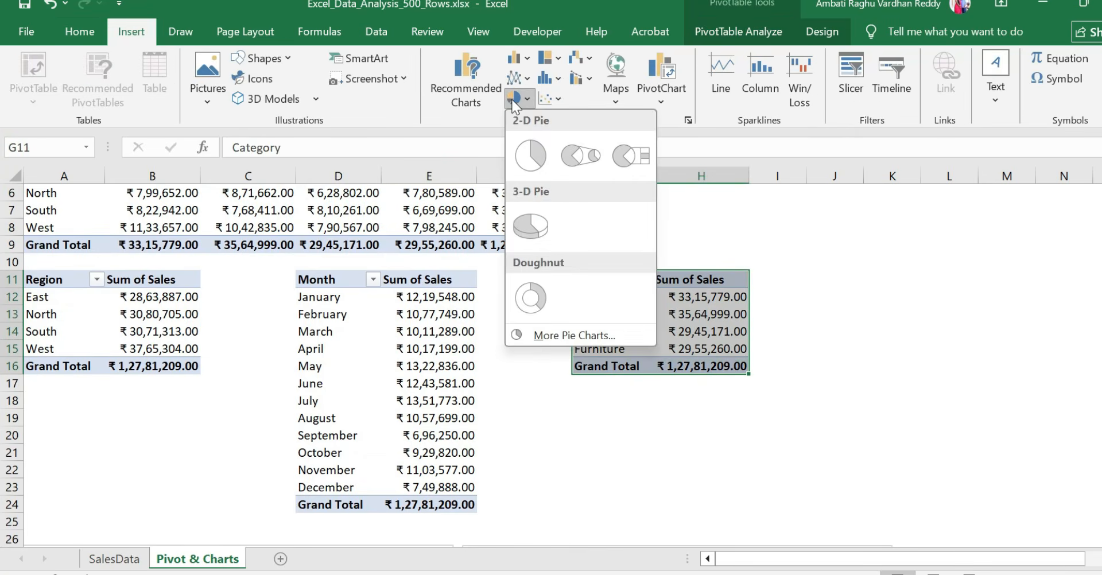
pyautogui.click(516, 239)
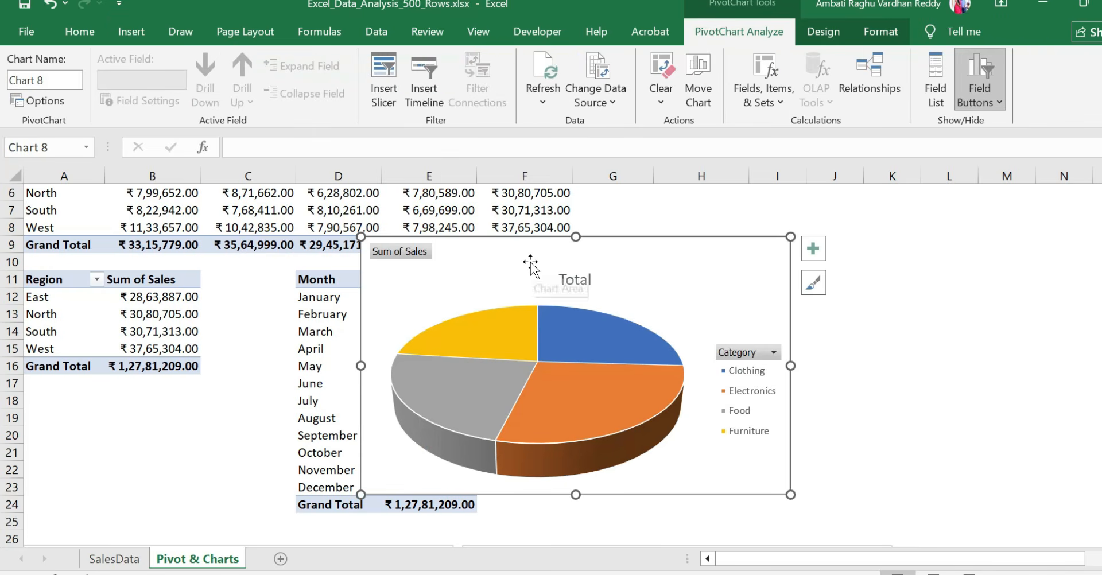
# Move the Category pie chart below the column and line charts, centred between them with its upper edge at about row 42
pyautogui.moveTo(530, 264); pyautogui.dragTo(500, 466)
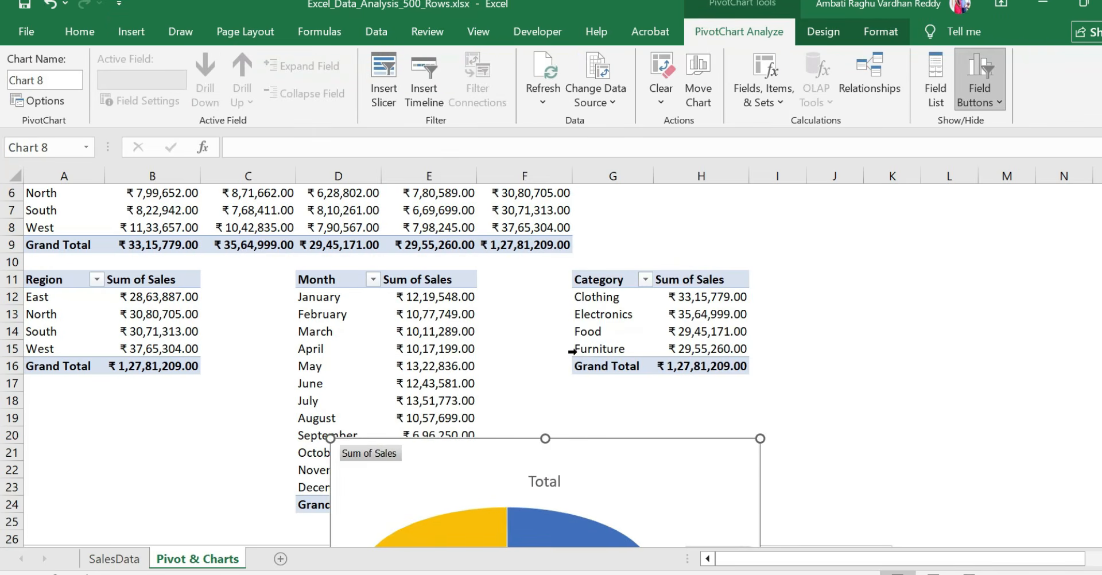
pyautogui.scroll(-5, 521, 295)
pyautogui.moveTo(501, 200); pyautogui.dragTo(477, 259)
pyautogui.moveTo(505, 330); pyautogui.dragTo(458, 447)
pyautogui.moveTo(448, 440); pyautogui.dragTo(438, 435)
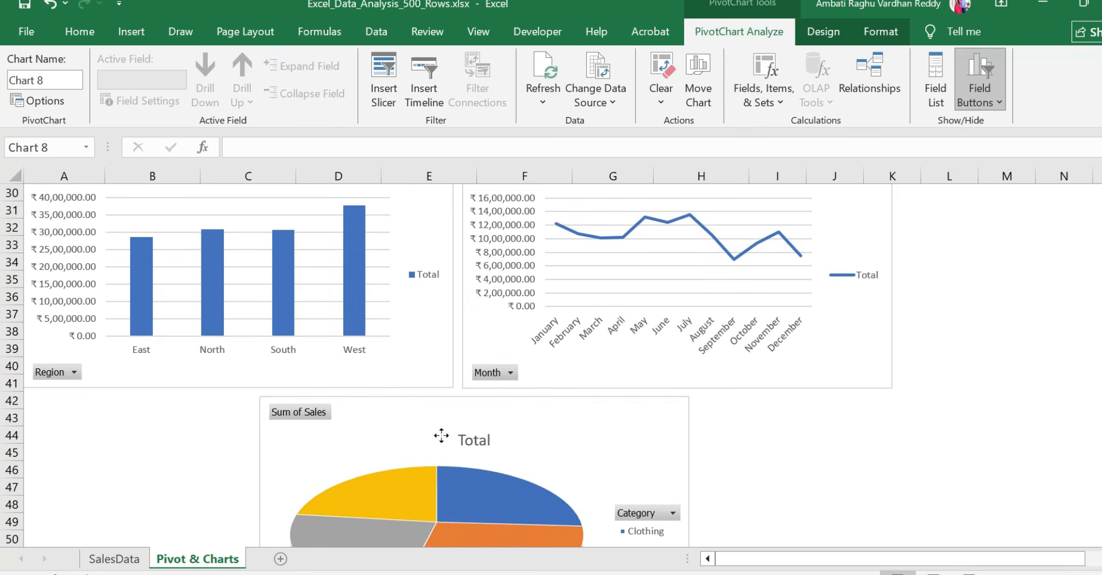
pyautogui.click(783, 435)
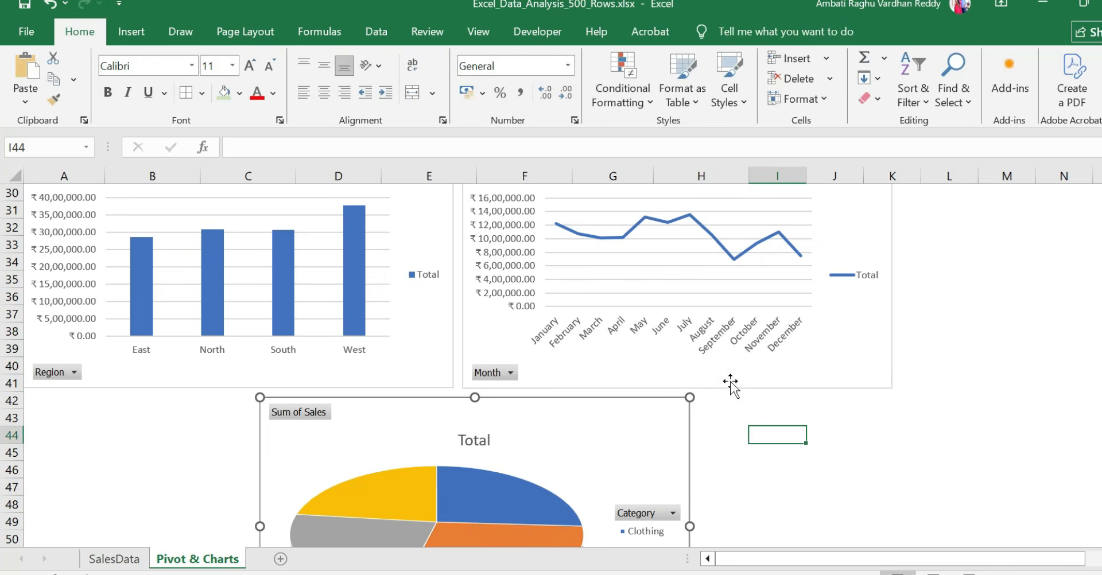
pyautogui.scroll(-3, 732, 381)
pyautogui.scroll(-1, 732, 381)
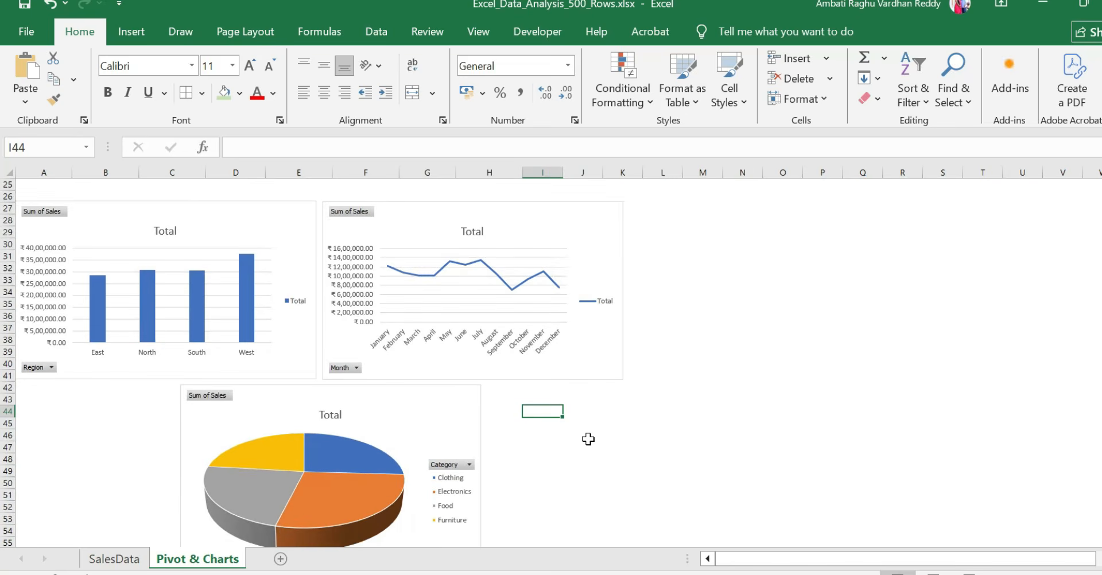
pyautogui.scroll(-1, 588, 439)
pyautogui.scroll(6, 589, 439)
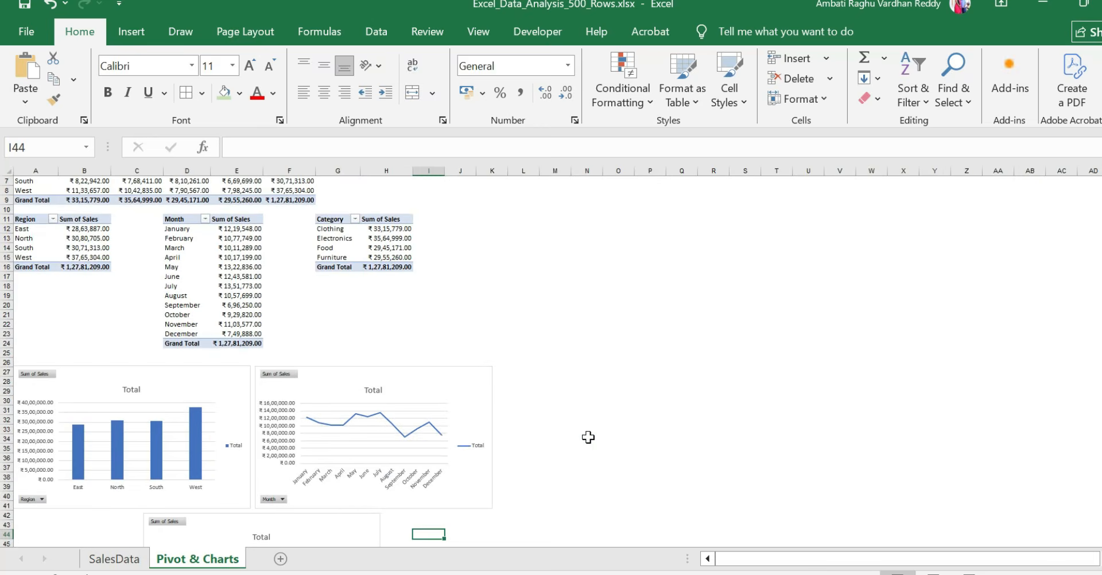
pyautogui.scroll(-5, 588, 437)
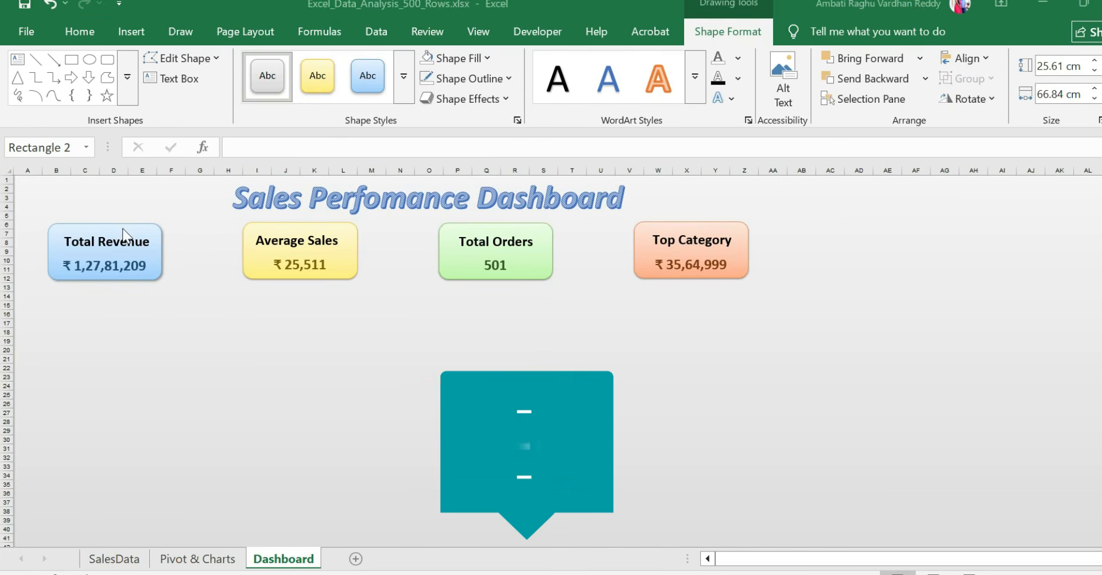
# Inspect the Average Sales, Total Orders and Top Category cards and the title on the Dashboard sheet, and their source data on SalesData
pyautogui.click(298, 240)
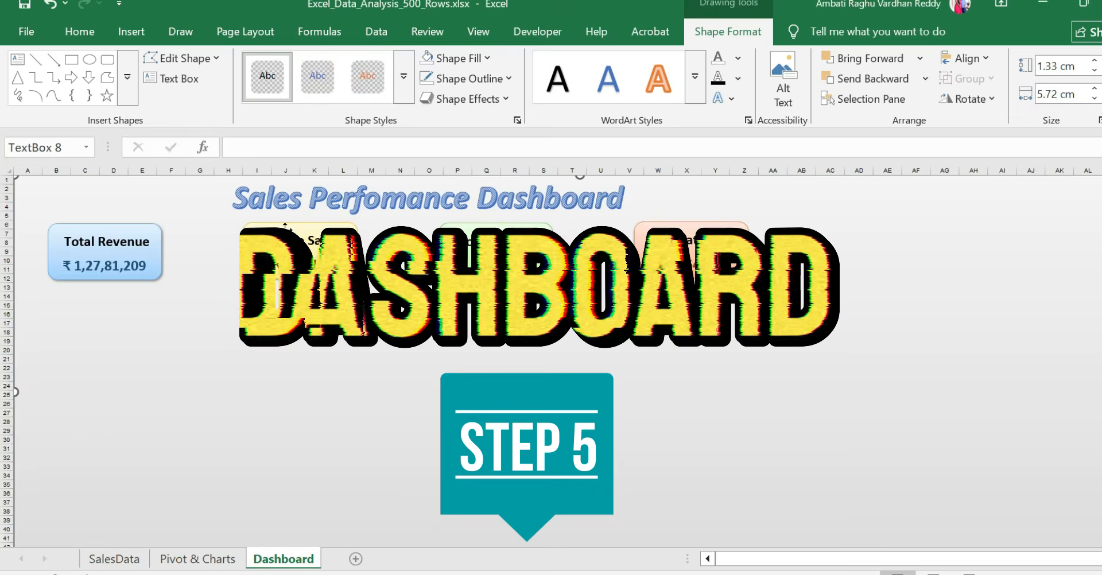
pyautogui.click(495, 240)
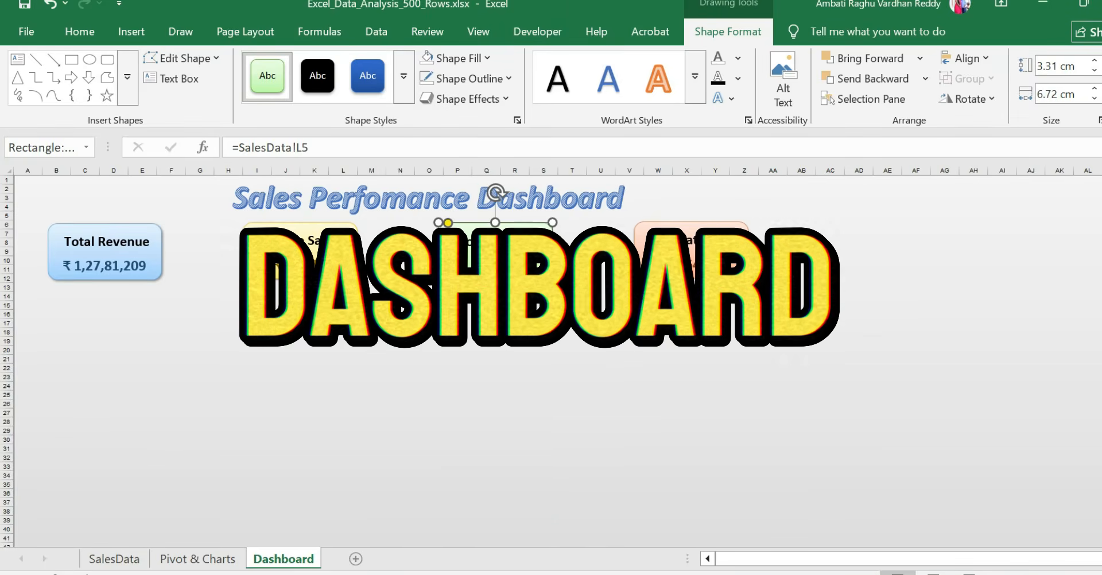
pyautogui.click(691, 252)
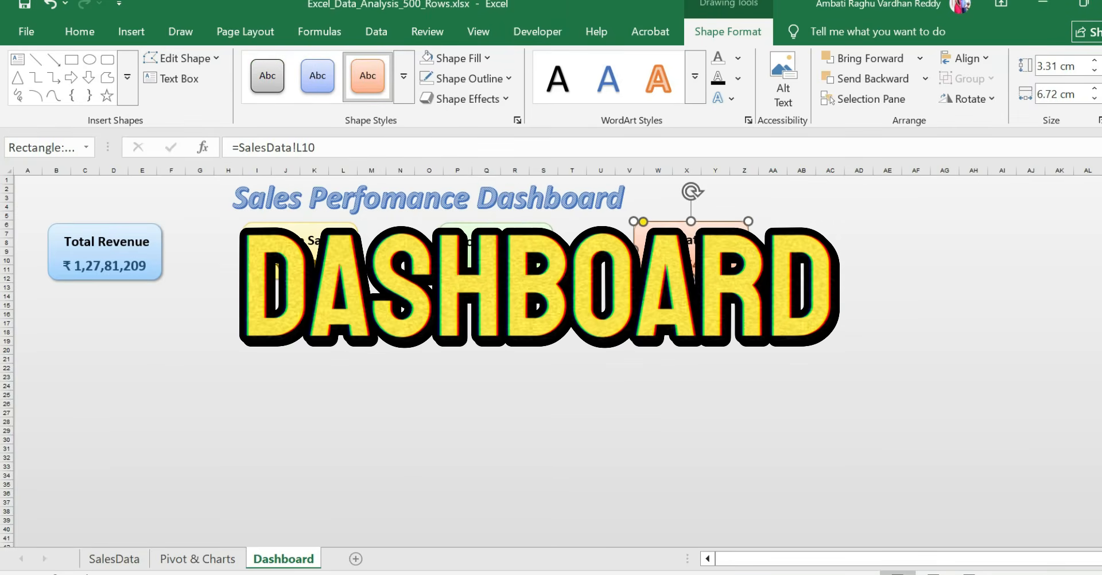
pyautogui.click(290, 198)
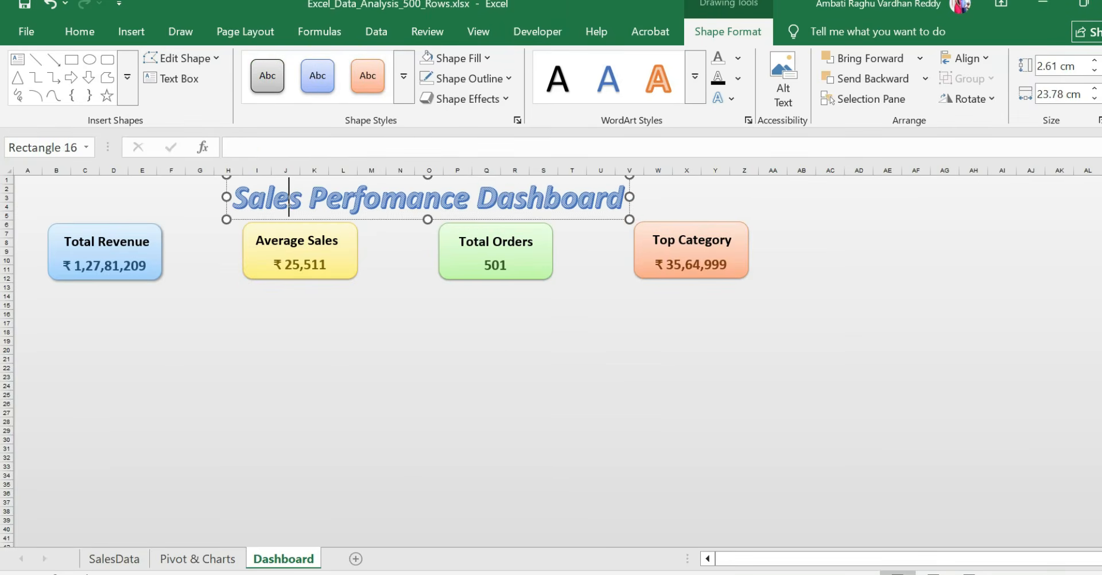
pyautogui.click(106, 559)
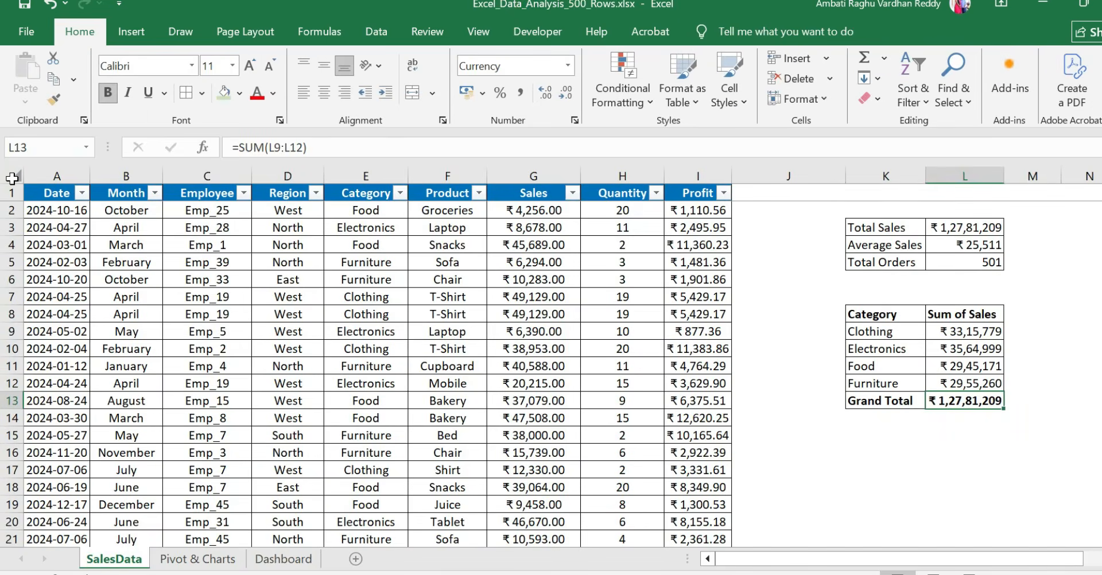
pyautogui.click(12, 177)
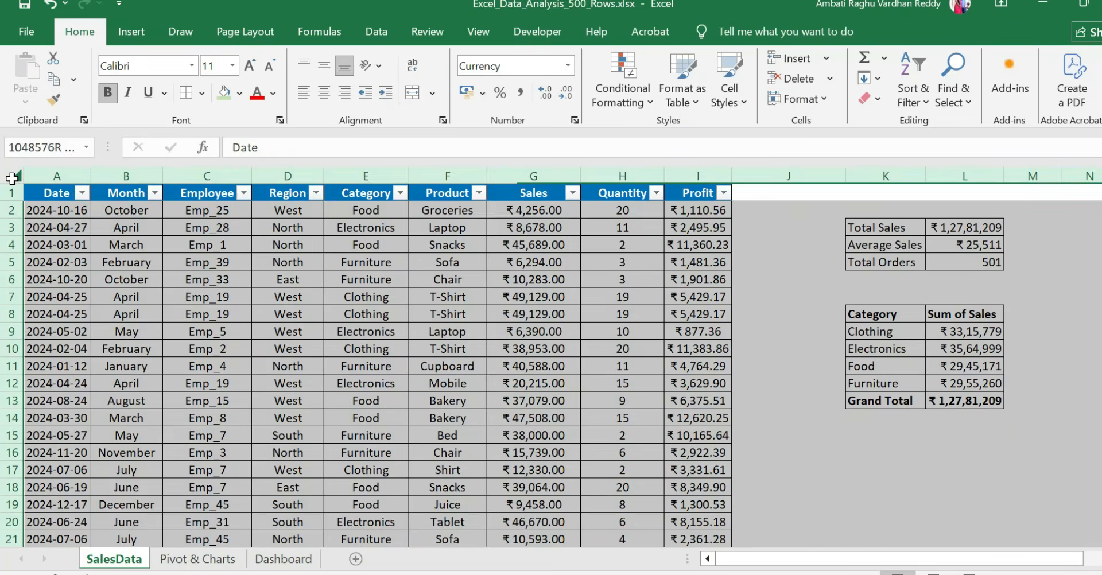
pyautogui.click(284, 559)
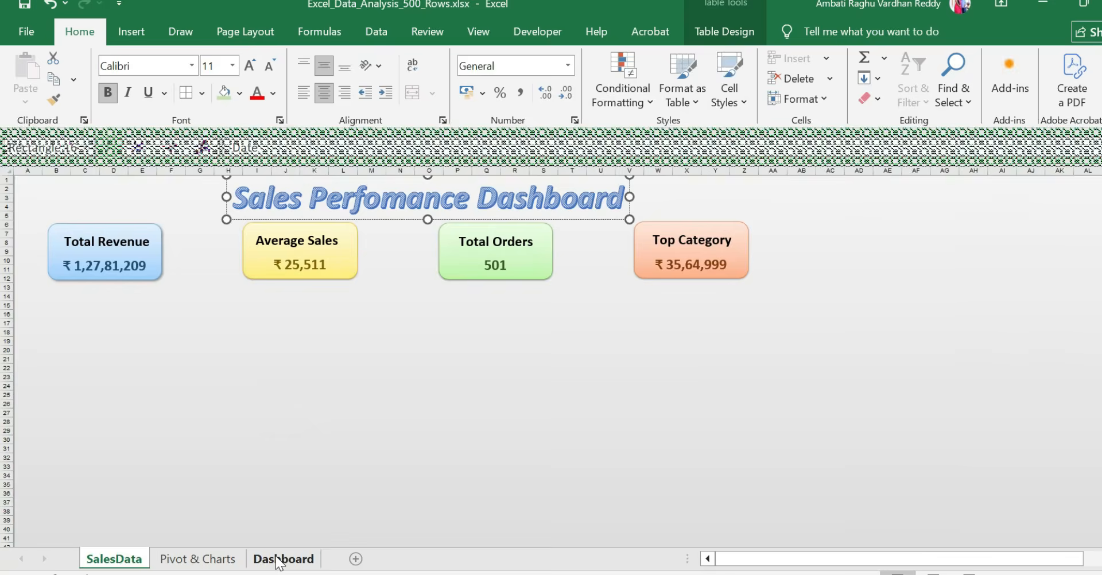
pyautogui.click(96, 303)
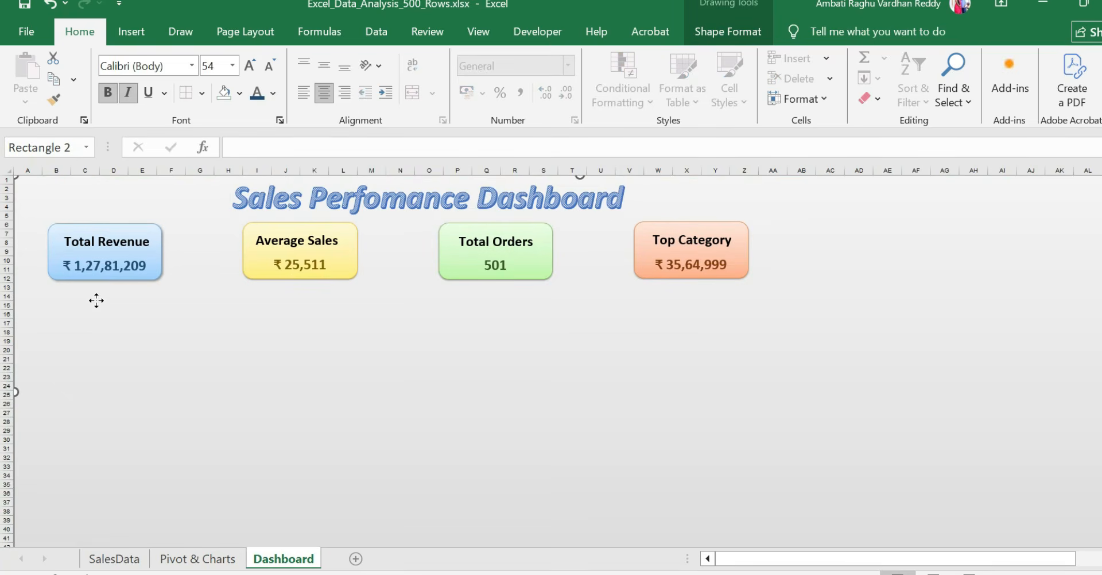
# Copy the Region column chart from Pivot & Charts to the Dashboard sheet, place it below the Total Revenue card and enlarge it to about row 35
pyautogui.click(195, 558)
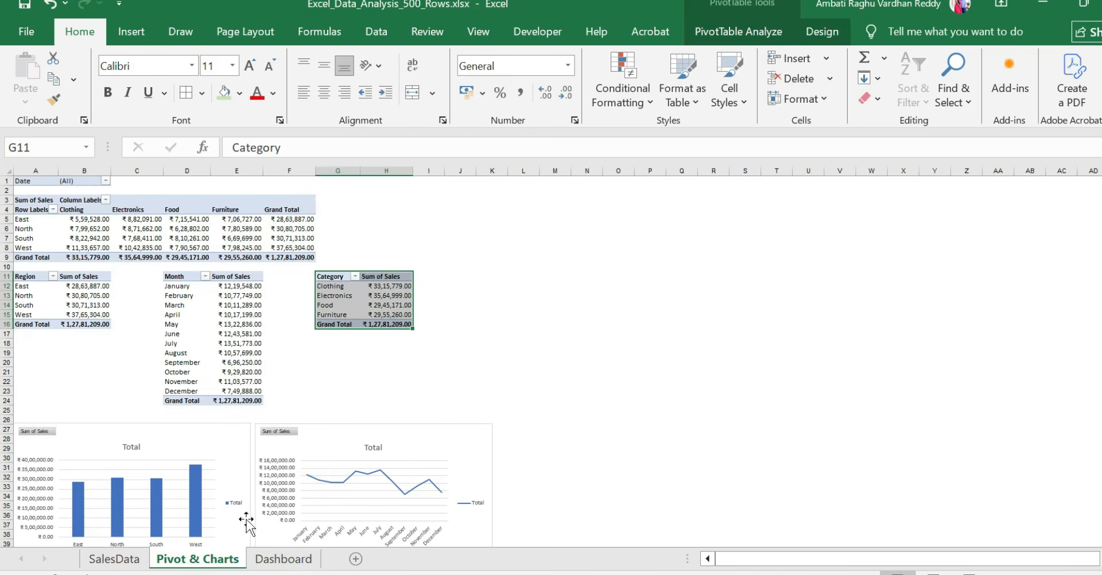
pyautogui.click(176, 448)
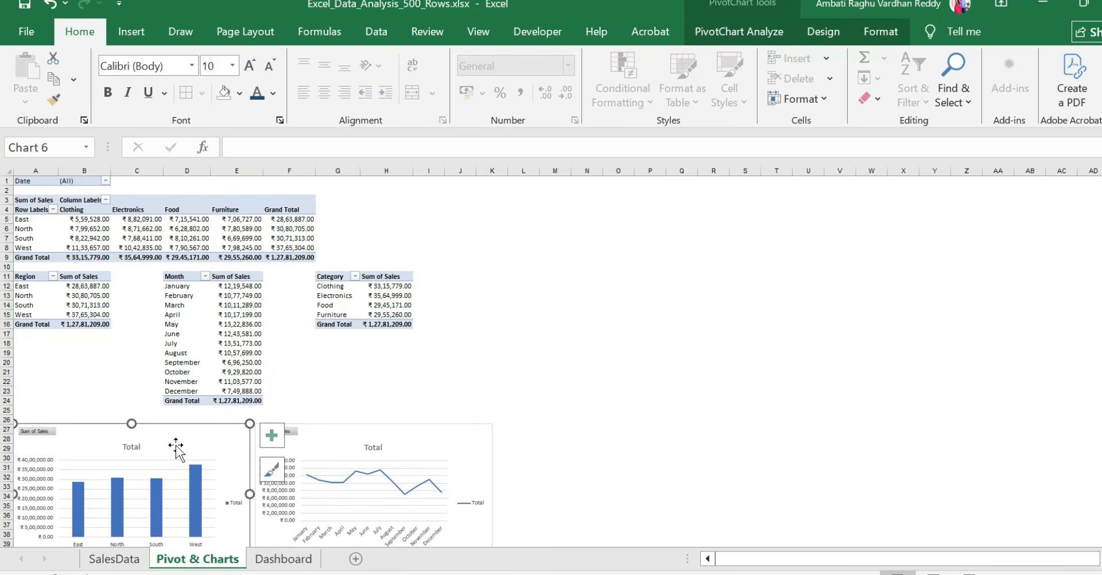
pyautogui.click(270, 561)
pyautogui.hotkey('ctrl', 'v')
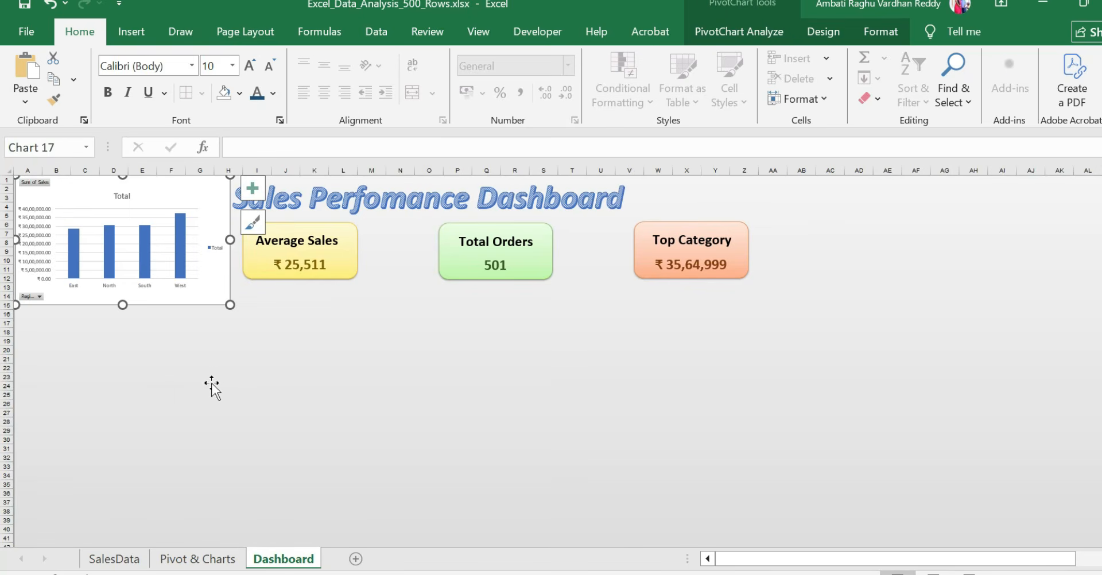
pyautogui.moveTo(149, 201); pyautogui.dragTo(171, 320)
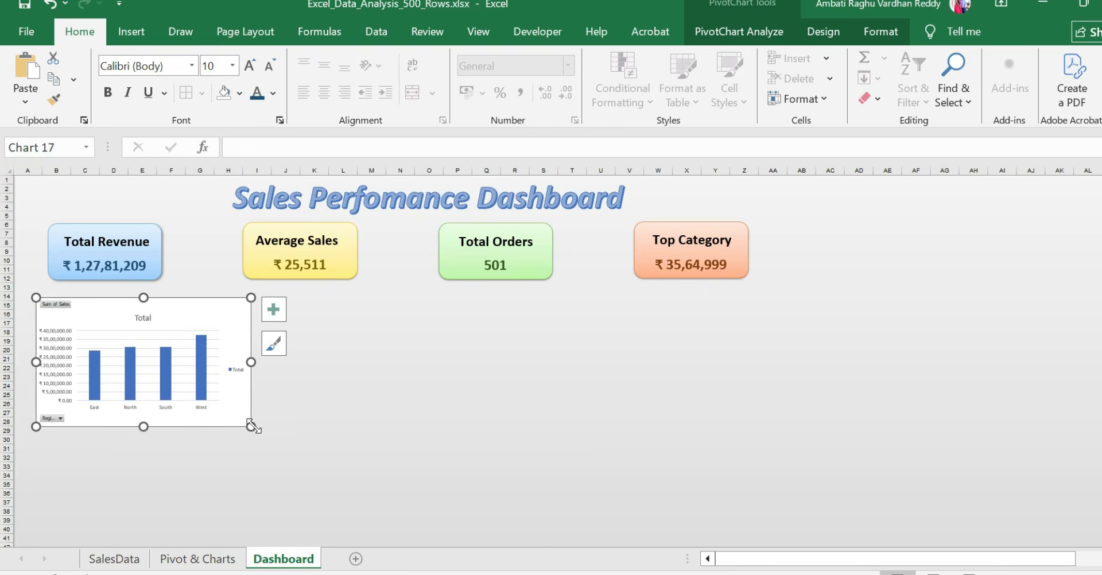
pyautogui.moveTo(251, 427); pyautogui.dragTo(319, 485)
# Copy the Month line chart from the Pivot & Charts sheet and return to the Dashboard sheet
pyautogui.click(187, 559)
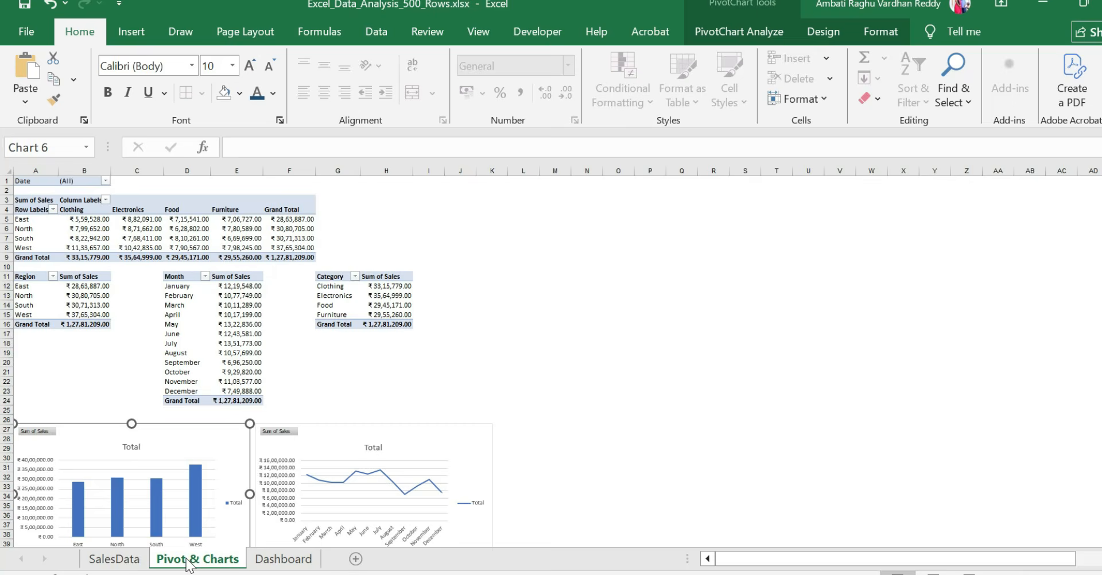
pyautogui.click(405, 447)
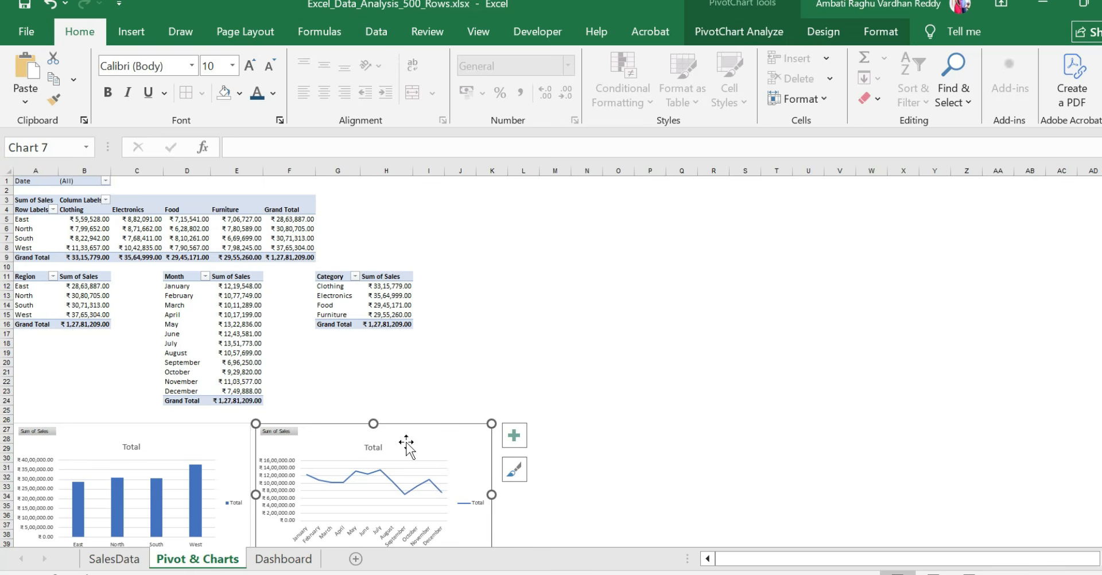
pyautogui.hotkey('ctrl', 'c')
pyautogui.click(282, 559)
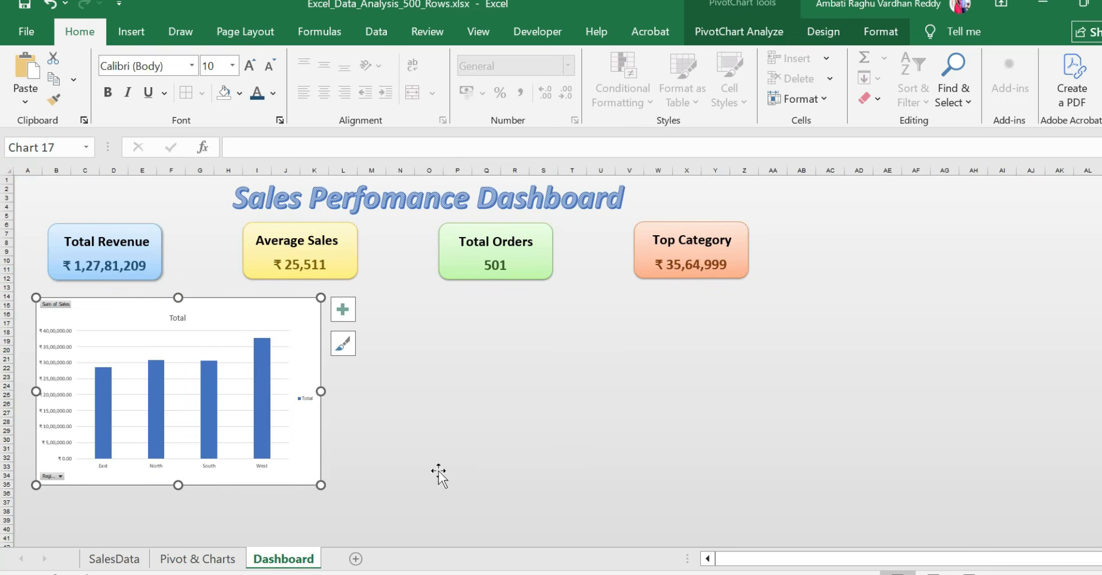
pyautogui.hotkey('ctrl', 'v')
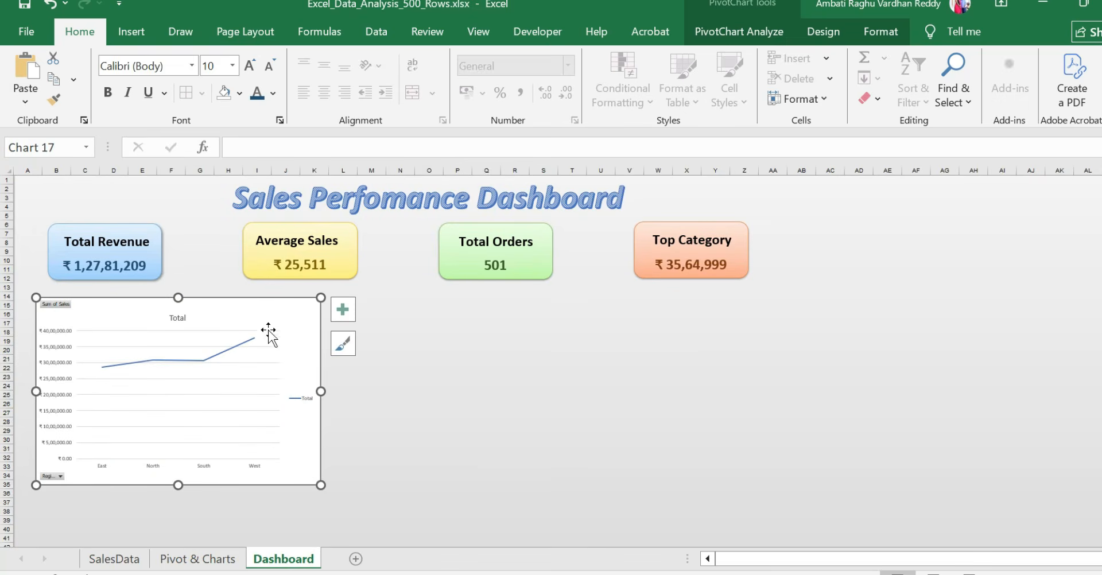
pyautogui.moveTo(273, 317); pyautogui.dragTo(554, 321)
pyautogui.hotkey('ctrl', 'z')
pyautogui.hotkey('ctrl', 'z')
# Paste the Month line chart on the Dashboard, place it beside the Region column chart and enlarge it to about column Z and row 35
pyautogui.click(474, 321)
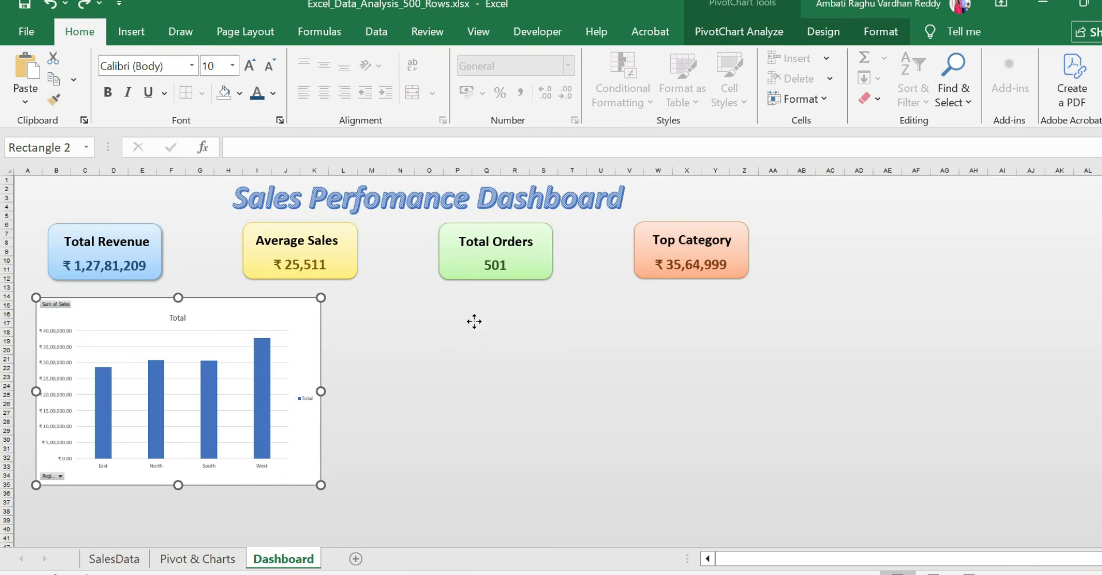
pyautogui.hotkey('ctrl', 'v')
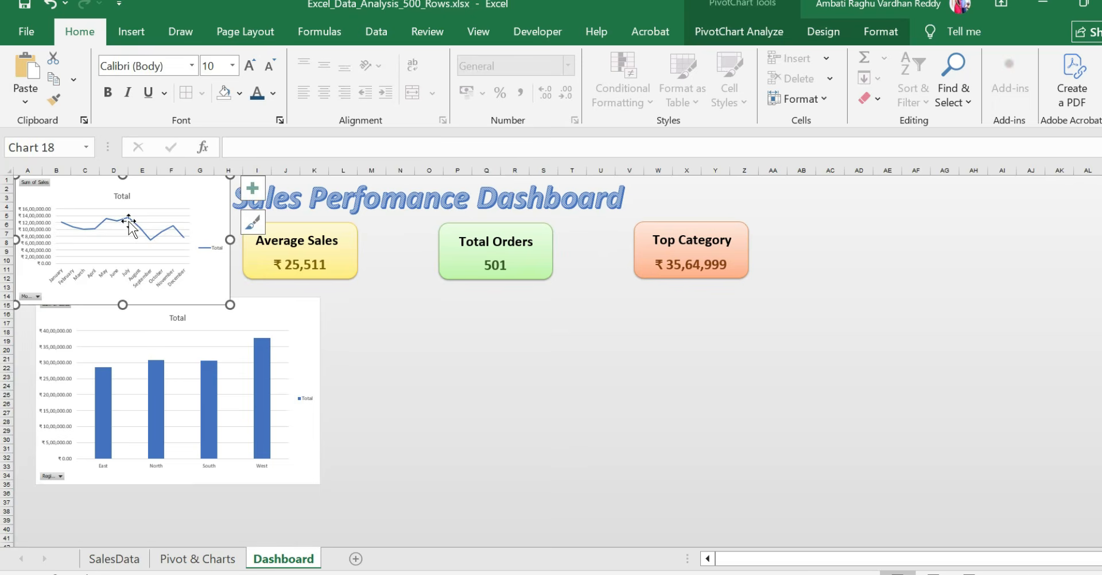
pyautogui.moveTo(143, 193); pyautogui.dragTo(457, 315)
pyautogui.moveTo(546, 426); pyautogui.dragTo(745, 486)
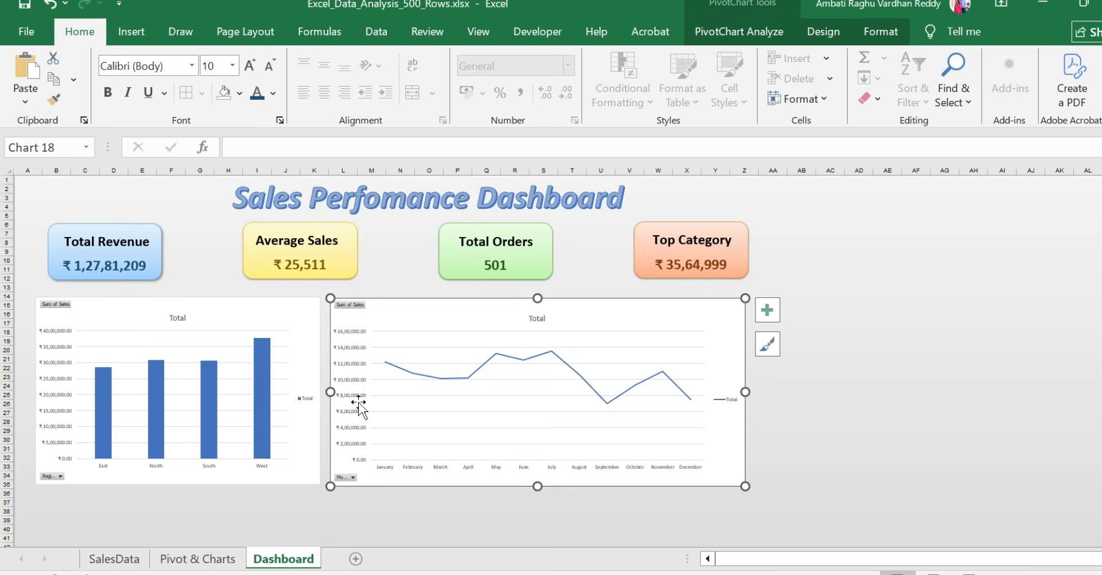
# Narrow the Month line chart to start at about column N and widen the Region column chart to about column M
pyautogui.moveTo(331, 391); pyautogui.dragTo(402, 386)
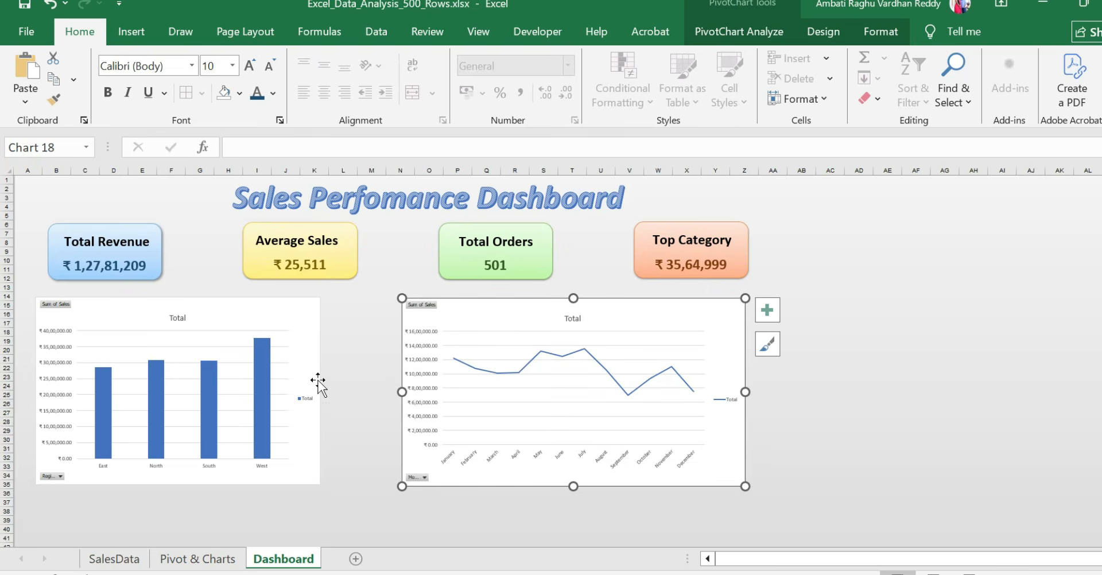
pyautogui.click(318, 386)
pyautogui.moveTo(321, 392); pyautogui.dragTo(392, 386)
pyautogui.click(440, 499)
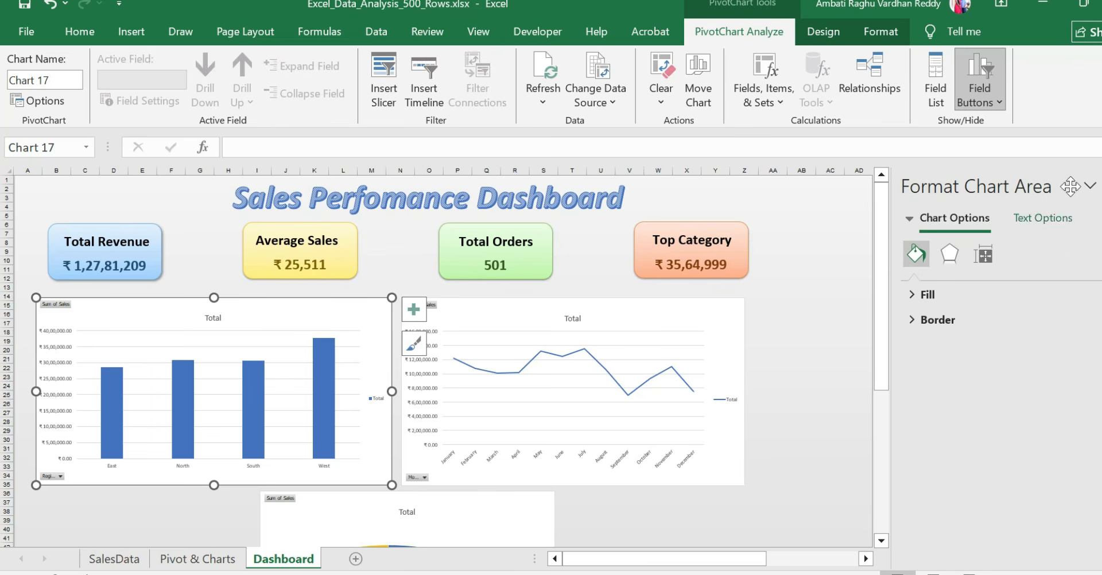
# Close the chart formatting pane and change the Region column chart's title to "Region Wise sales"
pyautogui.click(1101, 186)
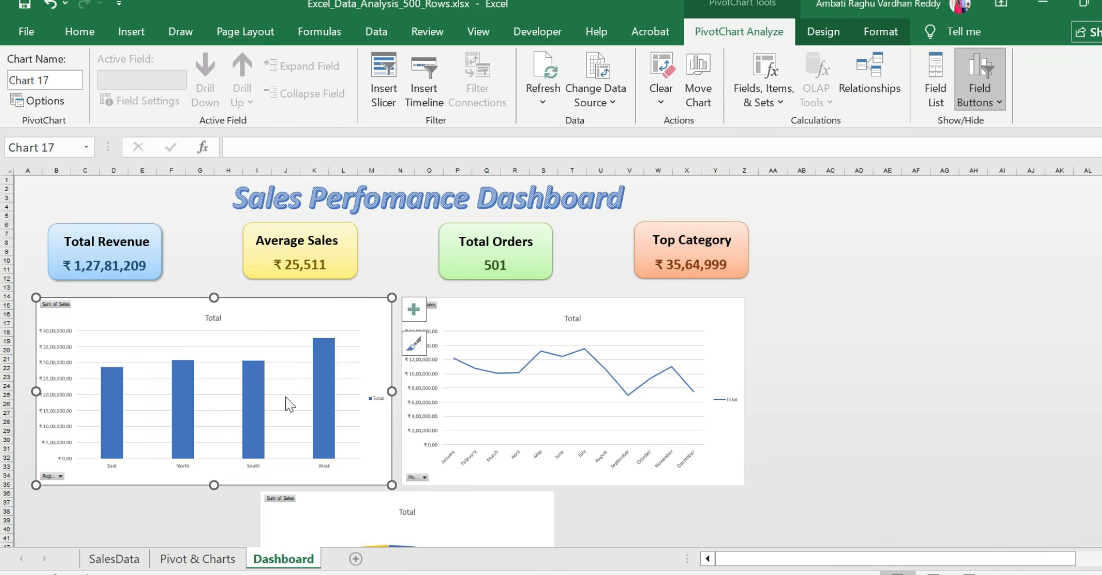
pyautogui.click(208, 320)
pyautogui.doubleClick(213, 318)
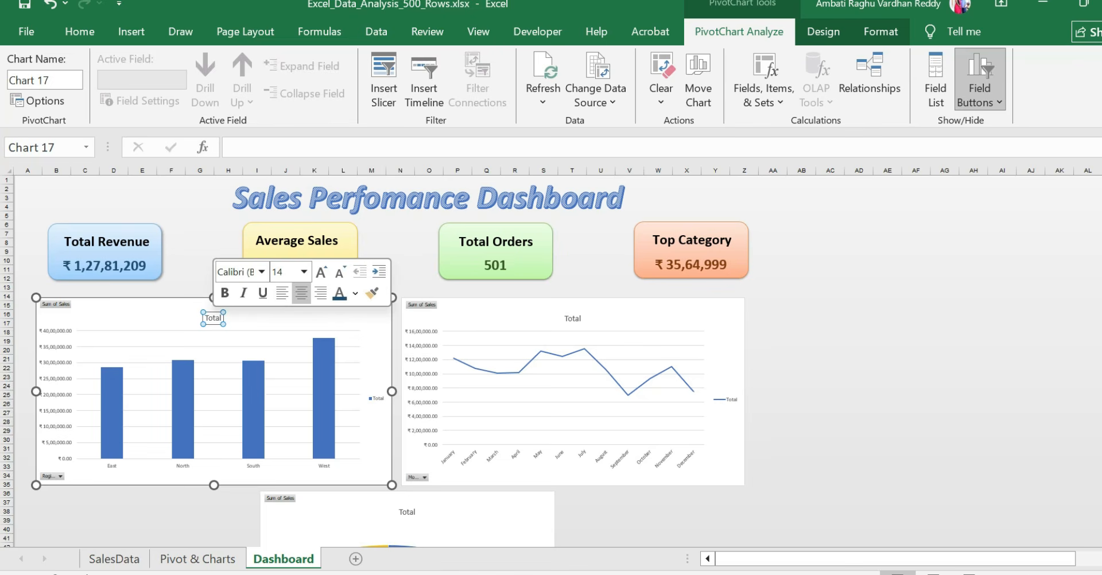
pyautogui.press('Delete')
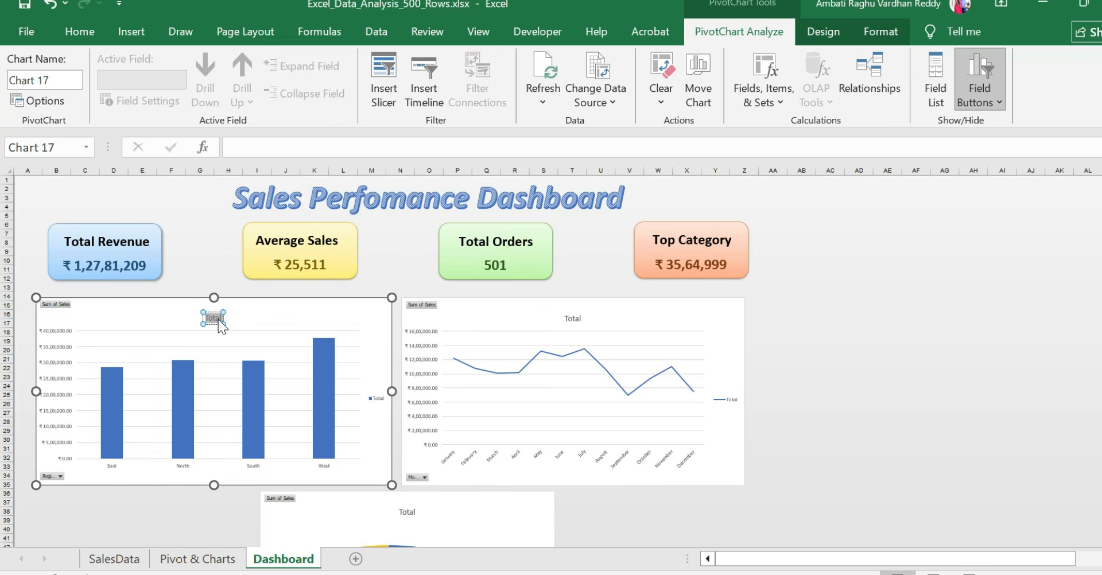
pyautogui.write('Re')
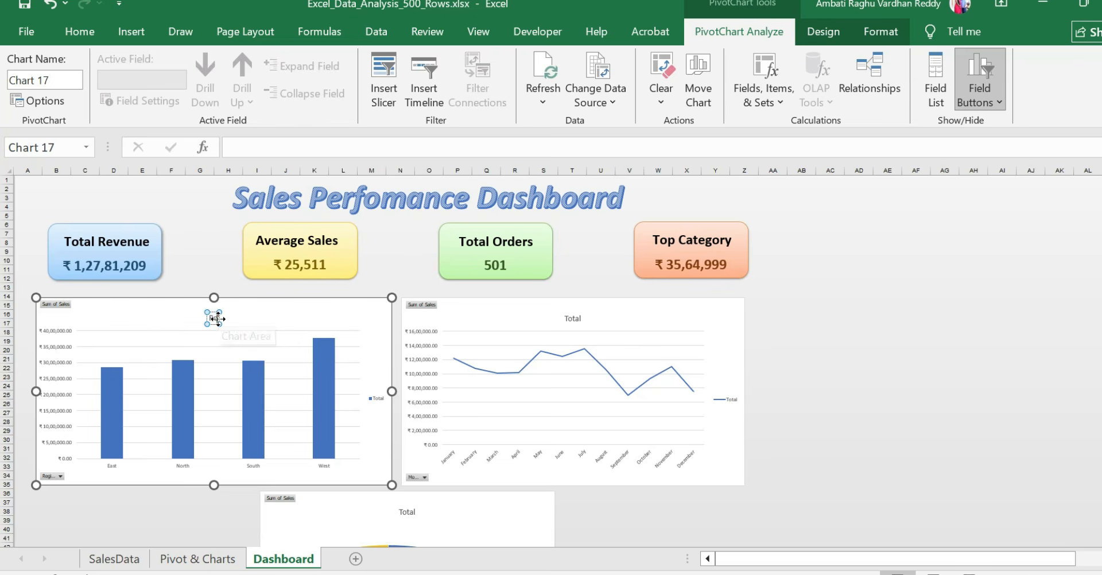
pyautogui.write('gion')
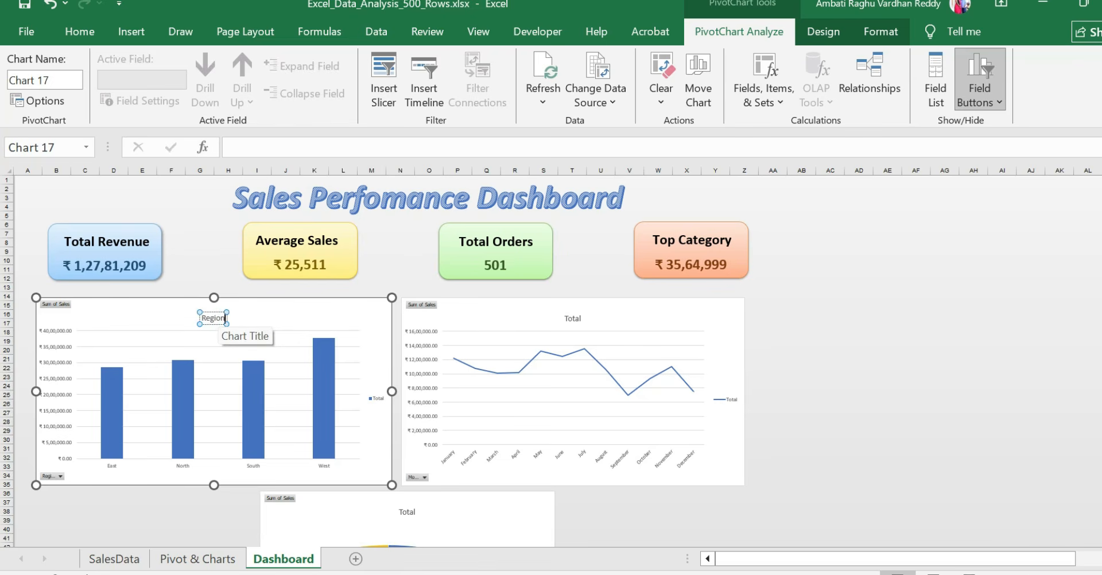
pyautogui.write(' Wise s')
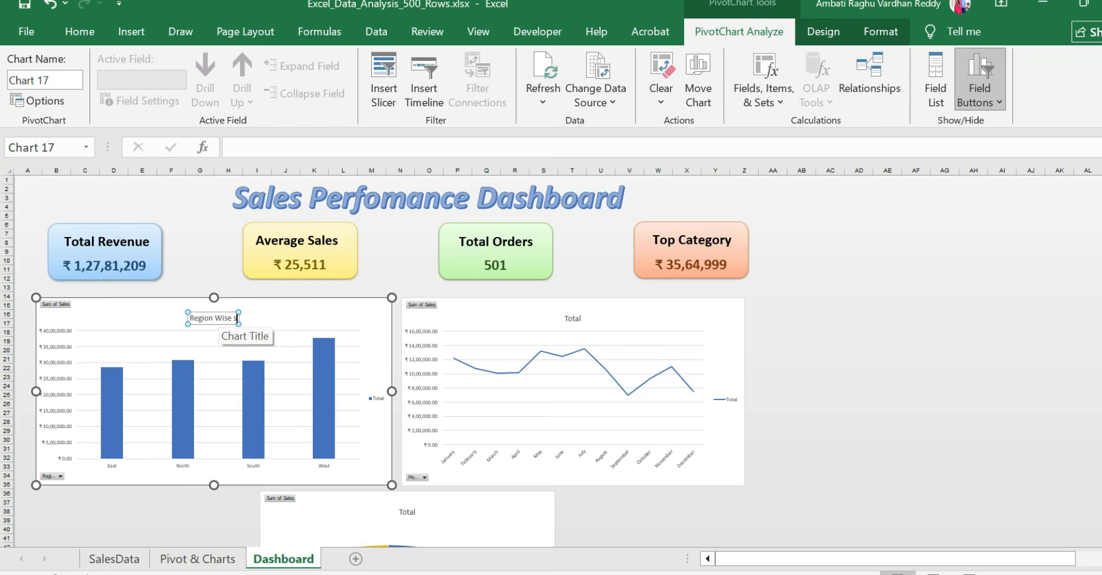
pyautogui.write('ales')
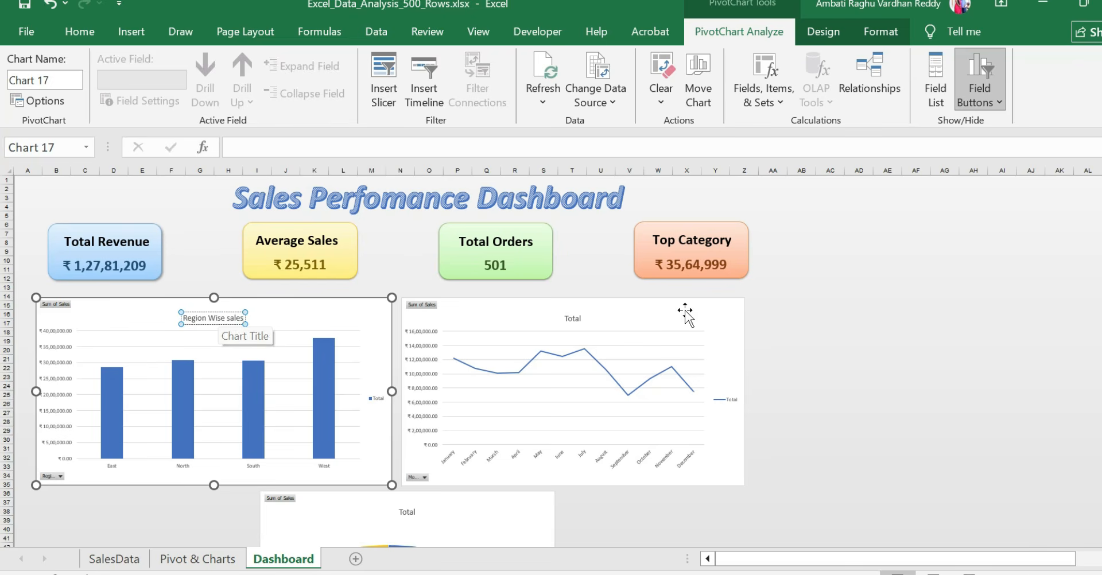
pyautogui.click(833, 330)
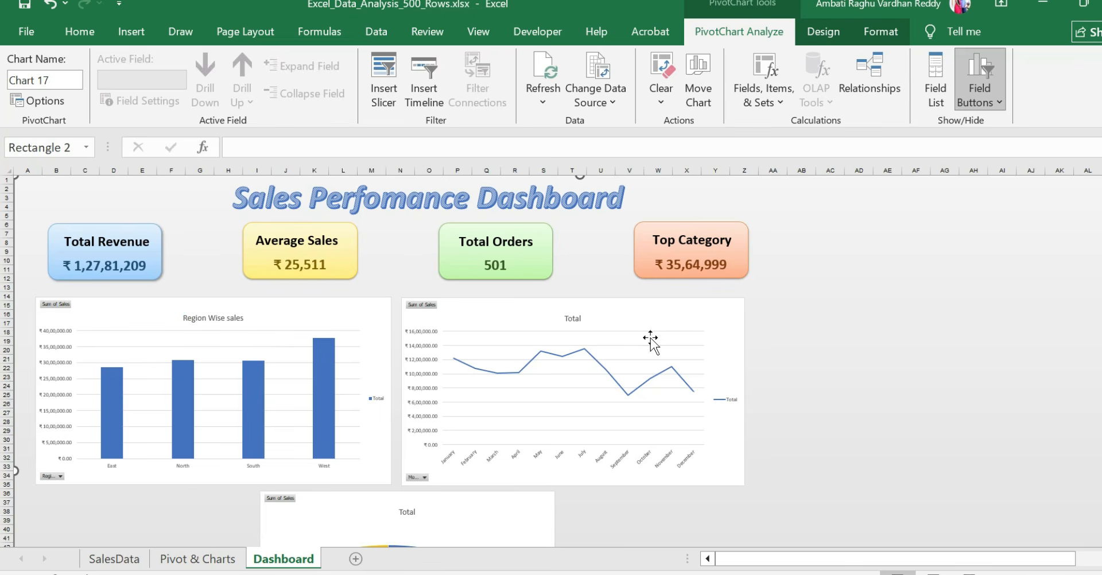
# Change the title of the Month line chart on the Dashboard to "Monthly Wise Sales"
pyautogui.click(584, 319)
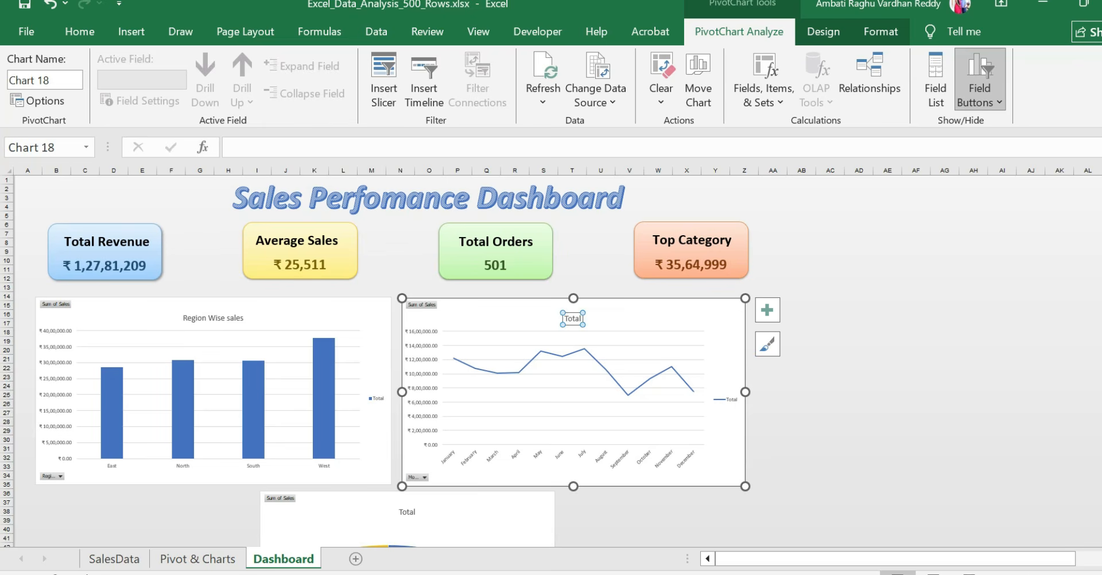
pyautogui.click(582, 318)
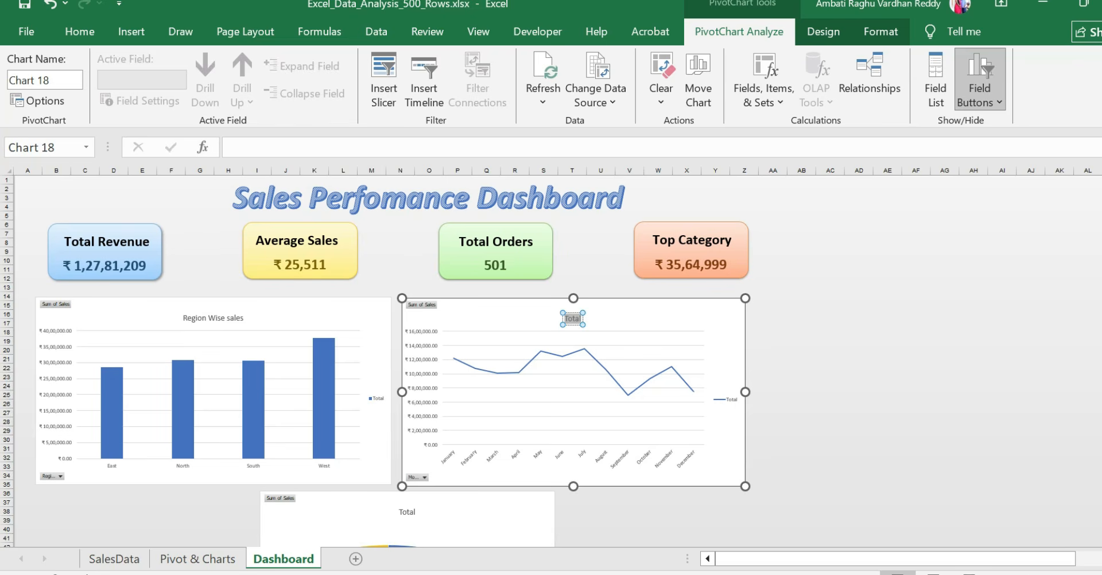
pyautogui.write('Monthky')
pyautogui.press('BackSpace')
pyautogui.press('BackSpace')
pyautogui.write('ly Wise')
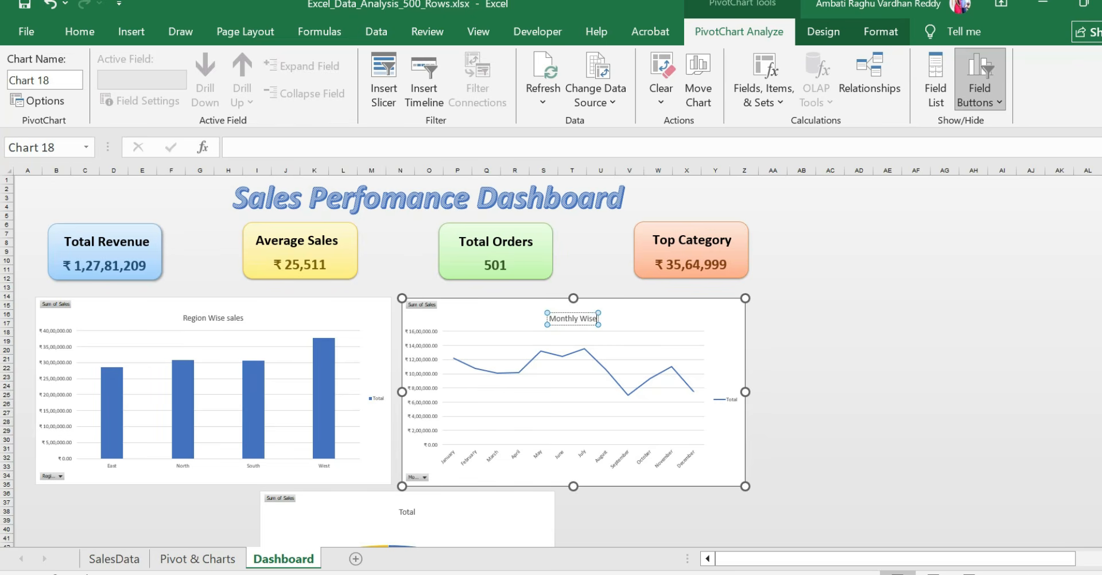
pyautogui.write(' Sales')
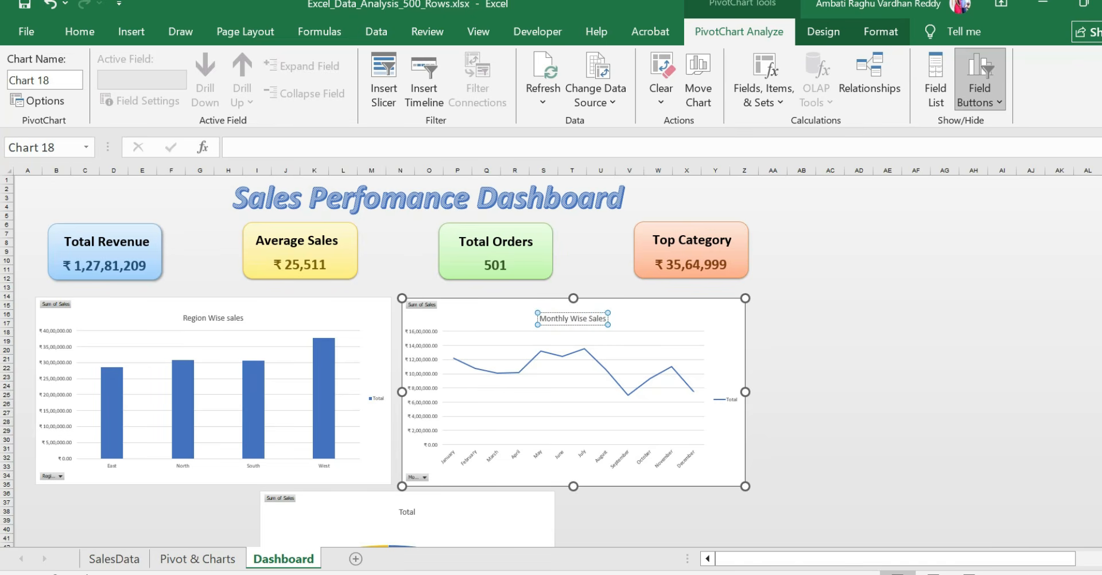
pyautogui.click(873, 472)
# Change the title of the Category pie chart below the other two charts to "Category Wise Sales"
pyautogui.scroll(-4, 735, 479)
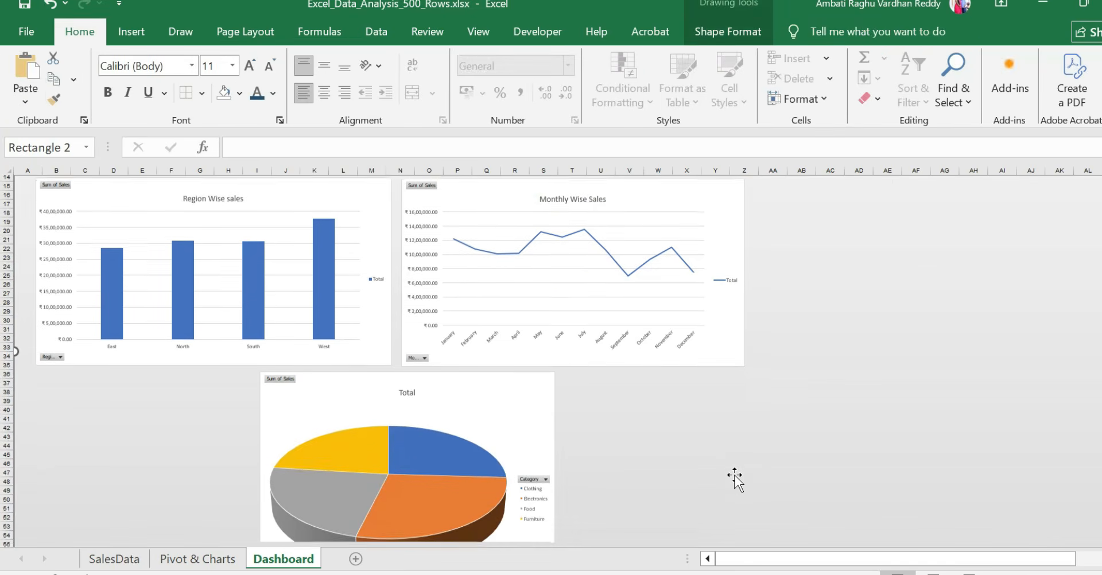
pyautogui.scroll(-1, 734, 479)
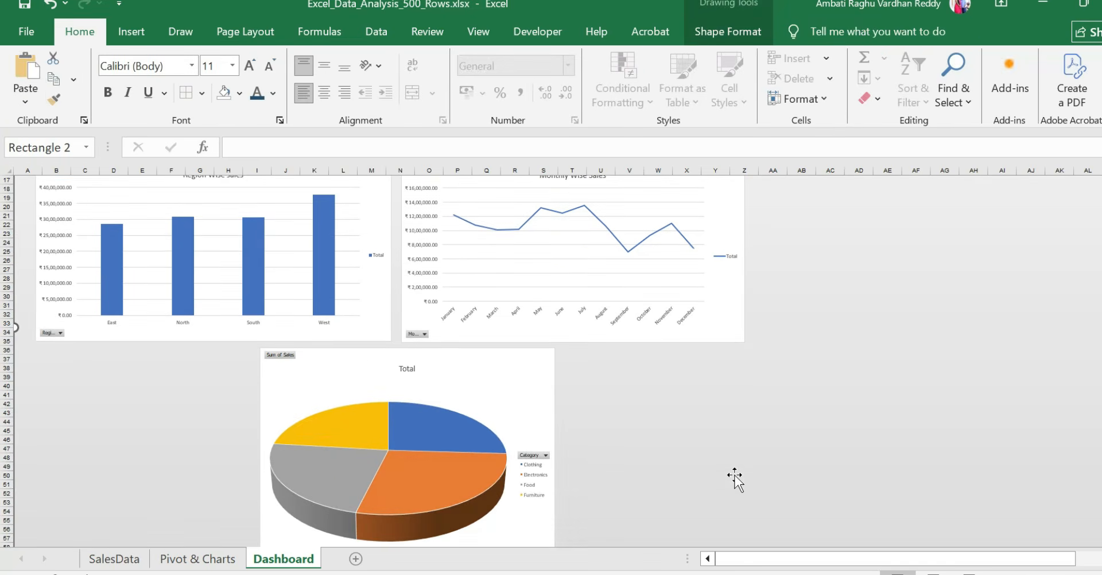
pyautogui.click(407, 369)
pyautogui.doubleClick(409, 369)
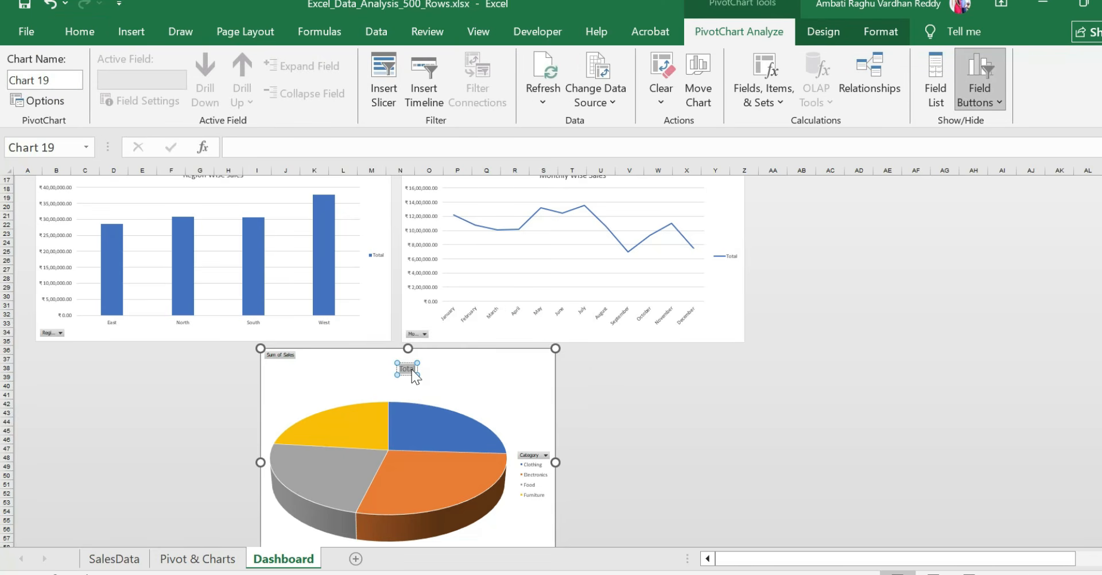
pyautogui.press('Delete')
pyautogui.write('Categ')
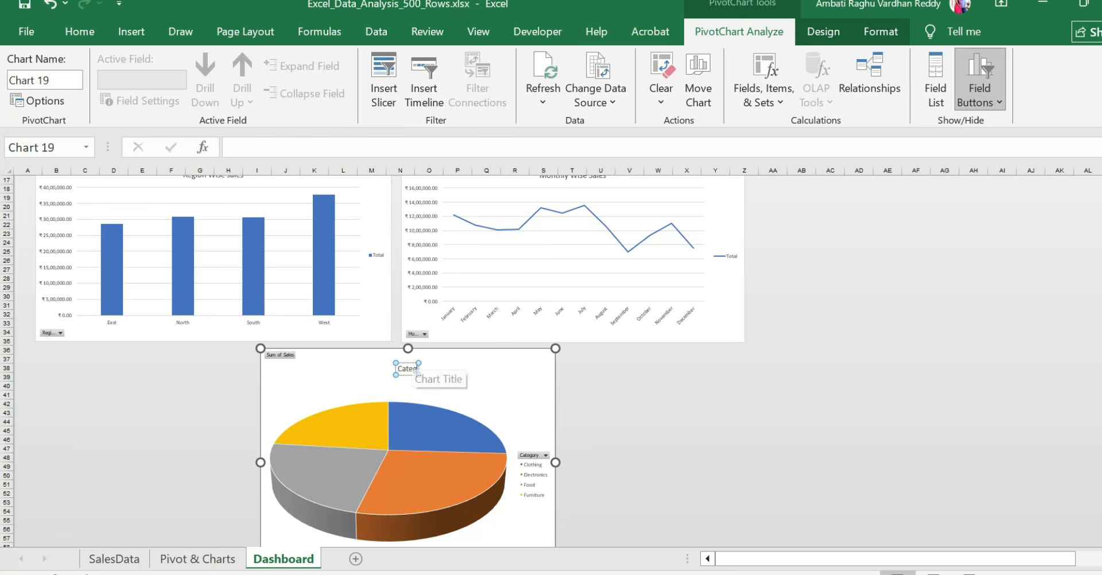
pyautogui.write('ory Wise Sales')
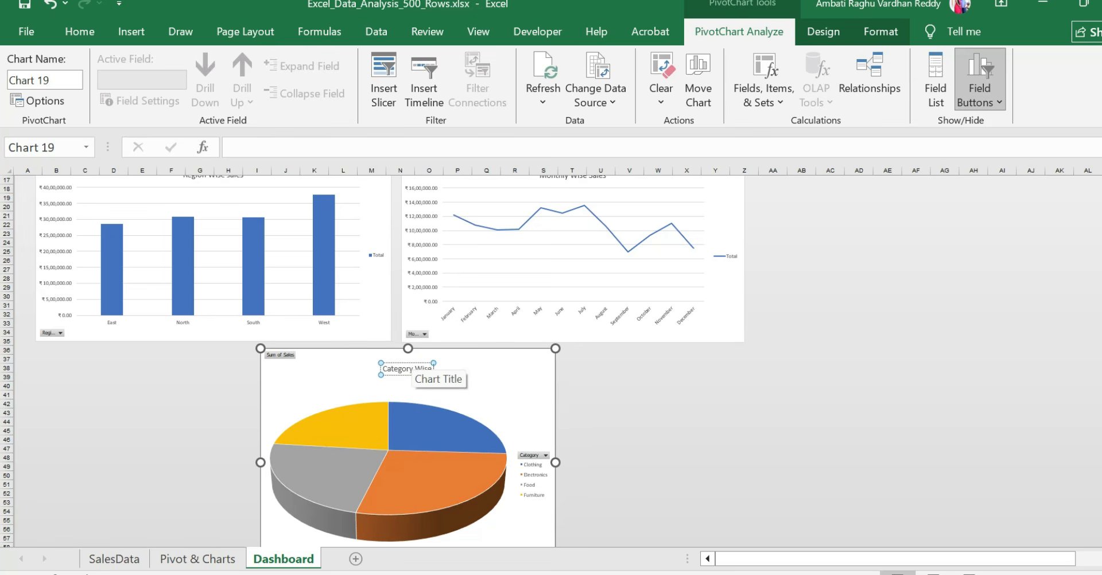
pyautogui.click(613, 443)
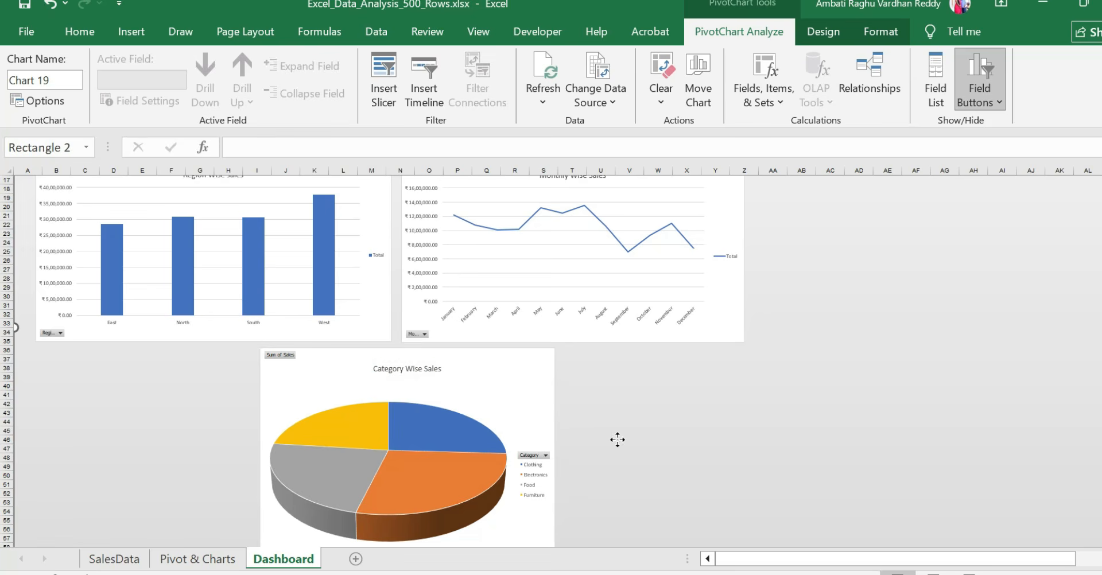
pyautogui.scroll(3, 627, 406)
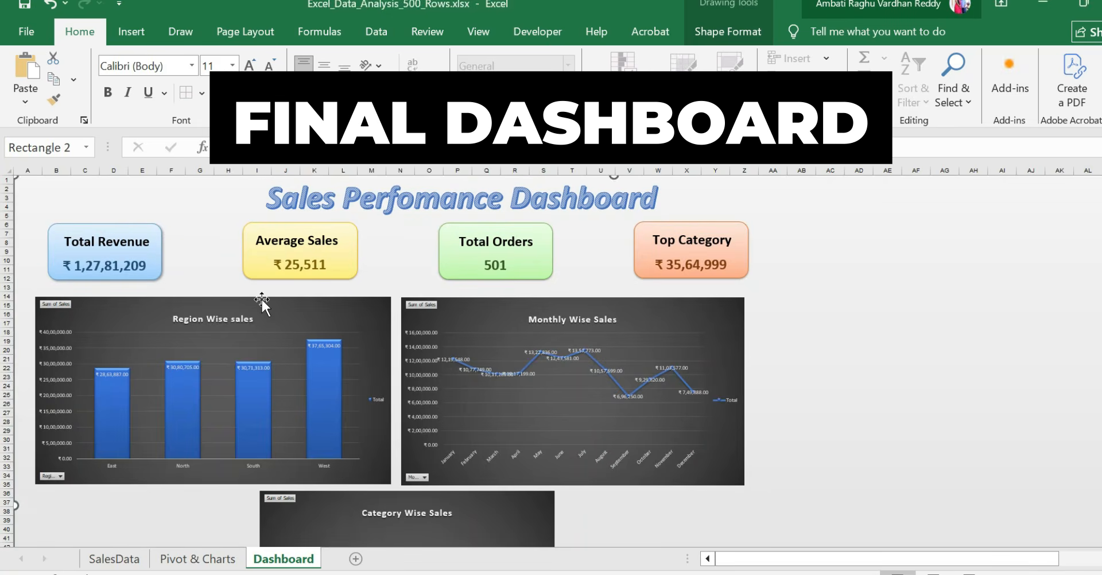
pyautogui.scroll(-2, 261, 299)
pyautogui.scroll(-7, 260, 298)
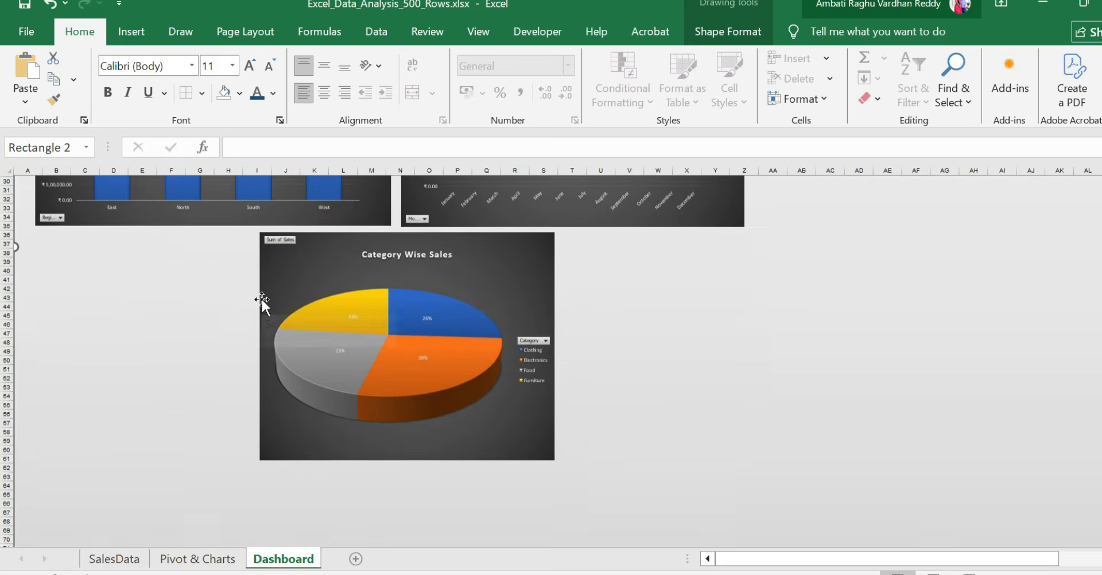
pyautogui.scroll(10, 261, 297)
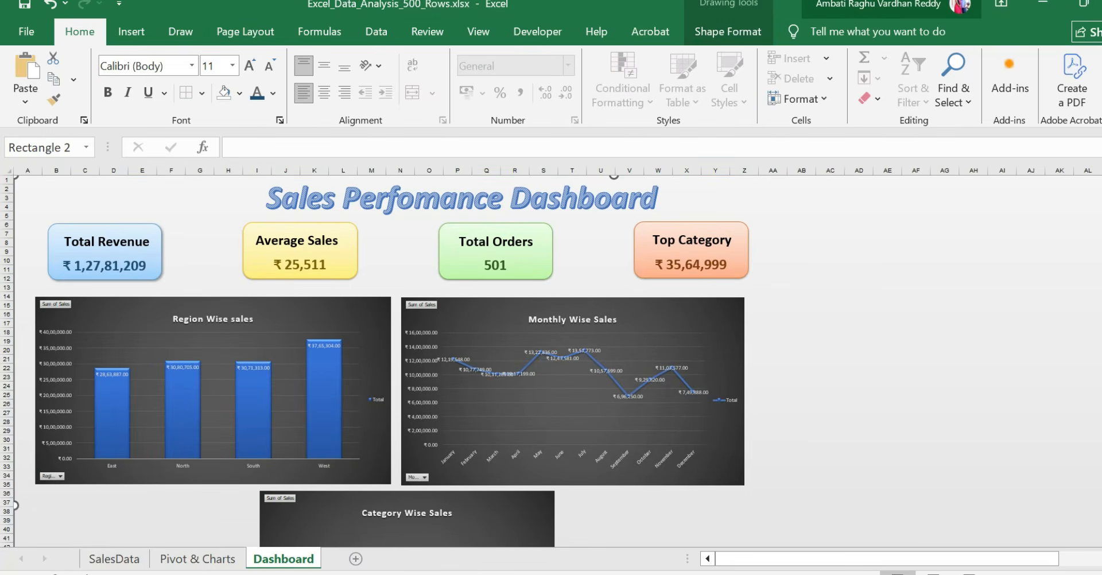
pyautogui.click(286, 200)
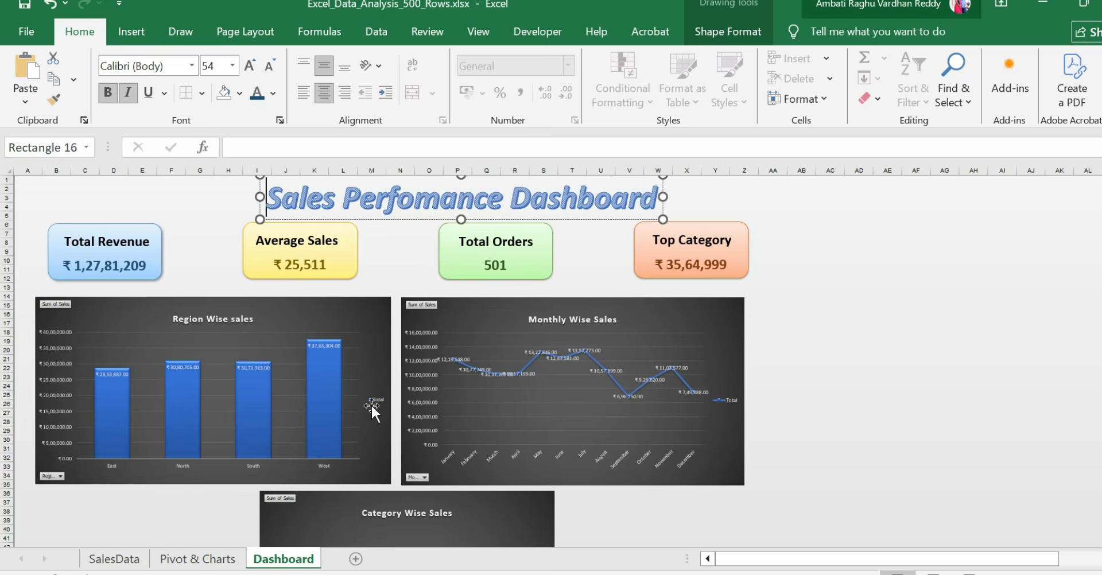